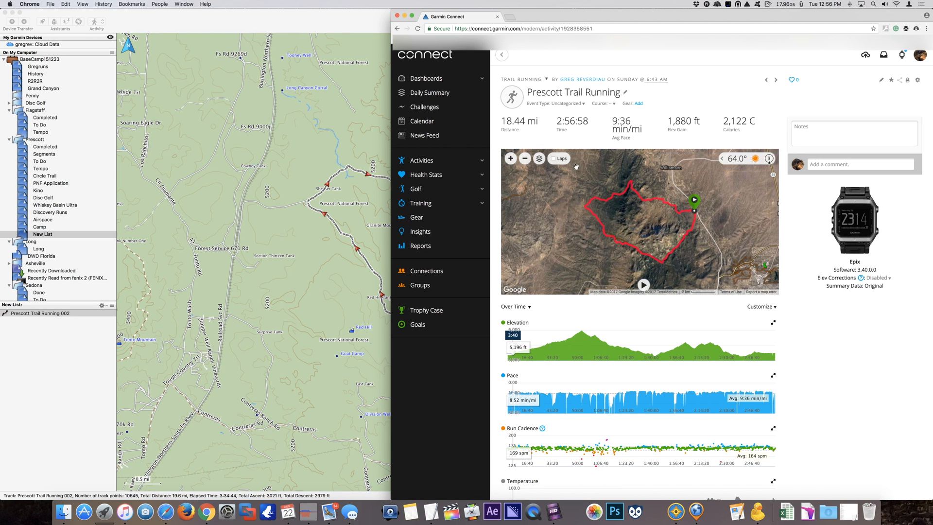
# Inspect the start area and missing section of the recorded route more closely on the activity map
pyautogui.click(510, 158)
pyautogui.click(509, 158)
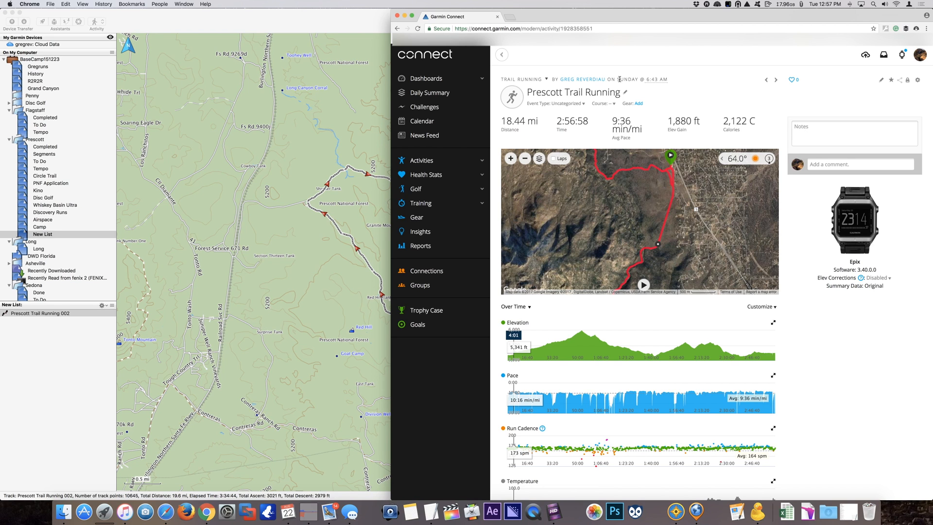
# In BaseCamp, split the Prescott Trail Running 002 track at point 501 and delete the split-off remainder
pyautogui.click(311, 25)
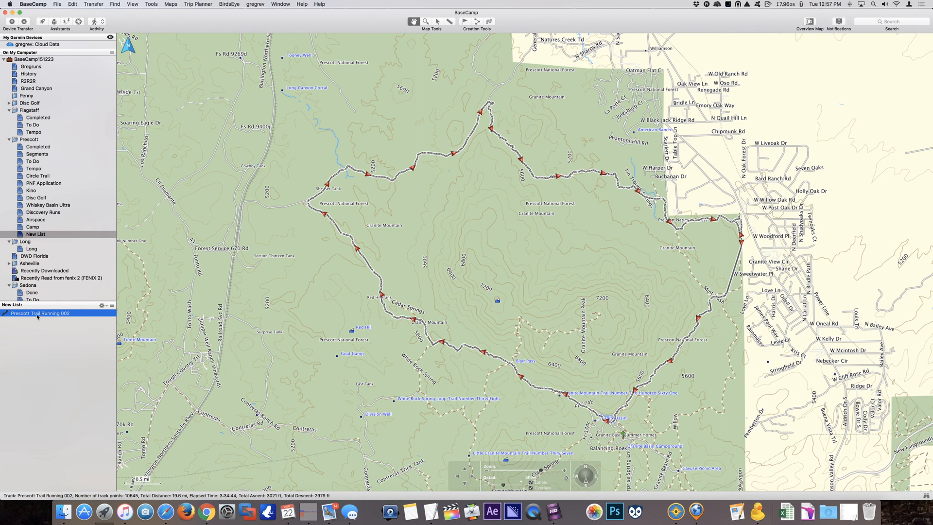
pyautogui.rightClick(702, 314)
pyautogui.click(737, 429)
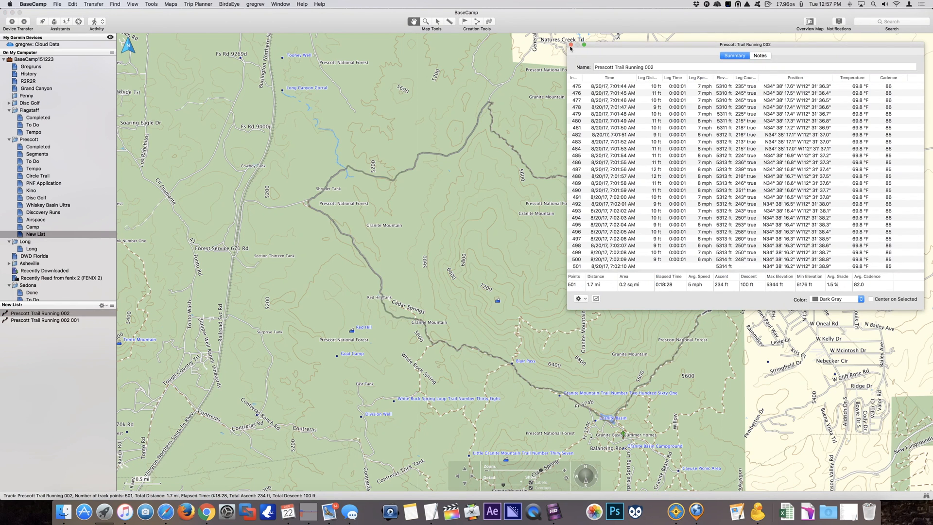
pyautogui.click(571, 44)
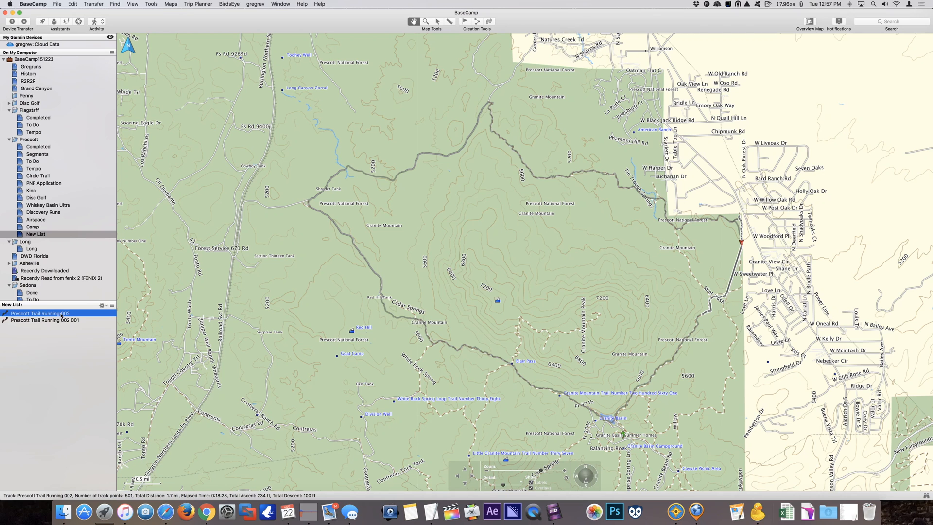
pyautogui.click(58, 320)
pyautogui.press('Delete')
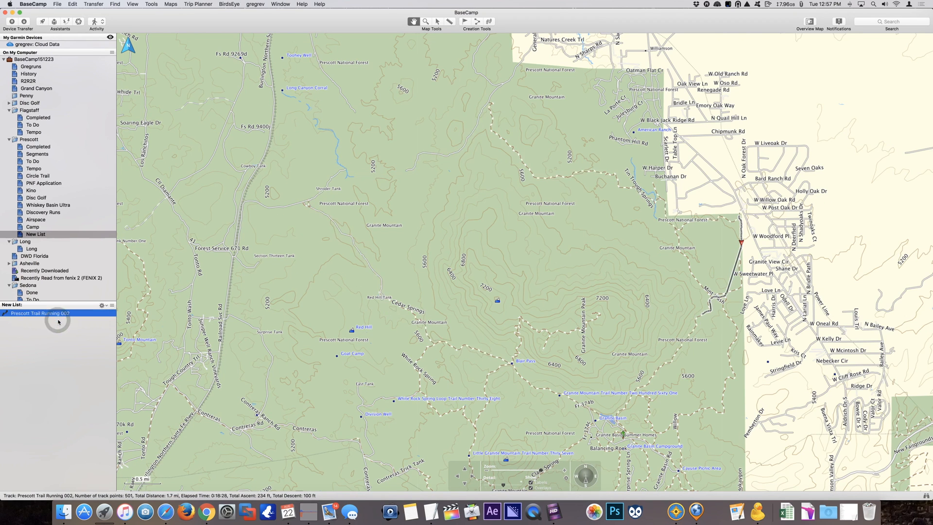
# Examine the straight-line section of the shortened run track on the map and open the track's point list
pyautogui.moveTo(819, 282); pyautogui.dragTo(410, 268)
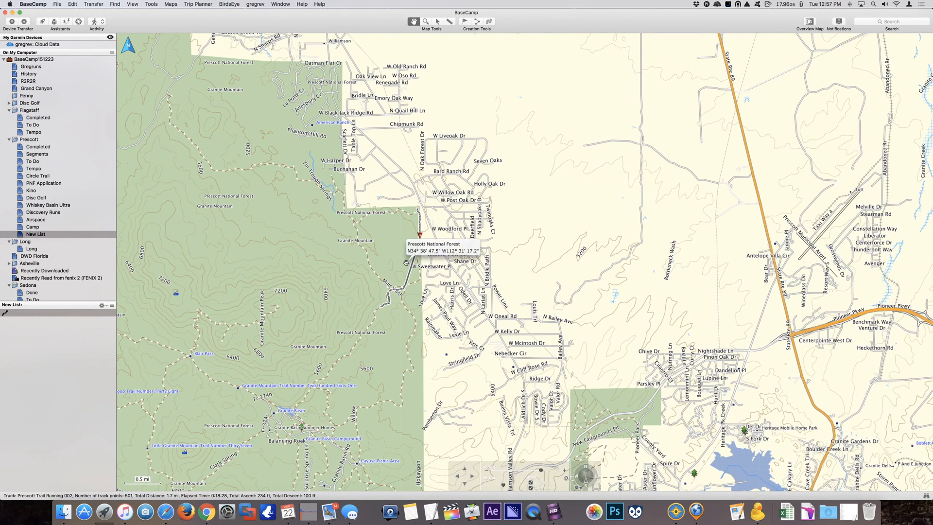
pyautogui.scroll(2, 406, 262)
pyautogui.scroll(2, 406, 262)
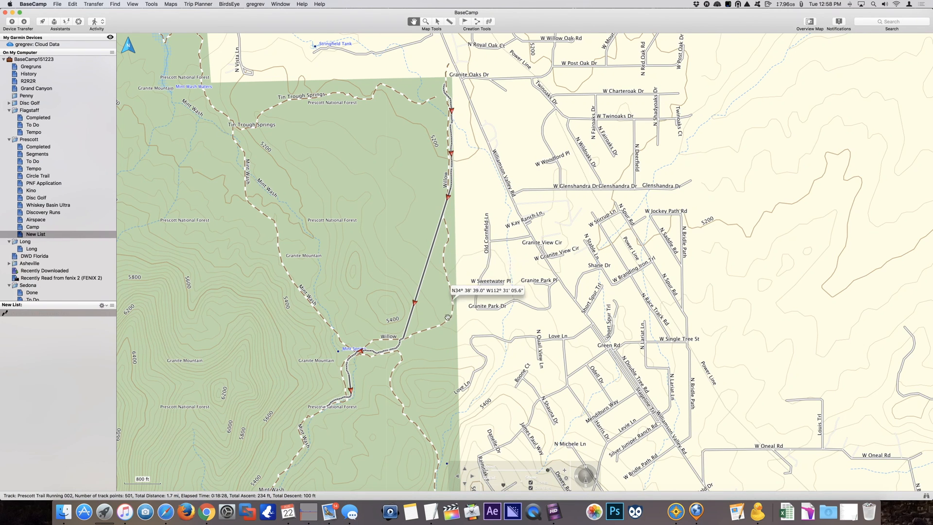
pyautogui.moveTo(408, 339); pyautogui.dragTo(29, 313)
pyautogui.doubleClick(29, 314)
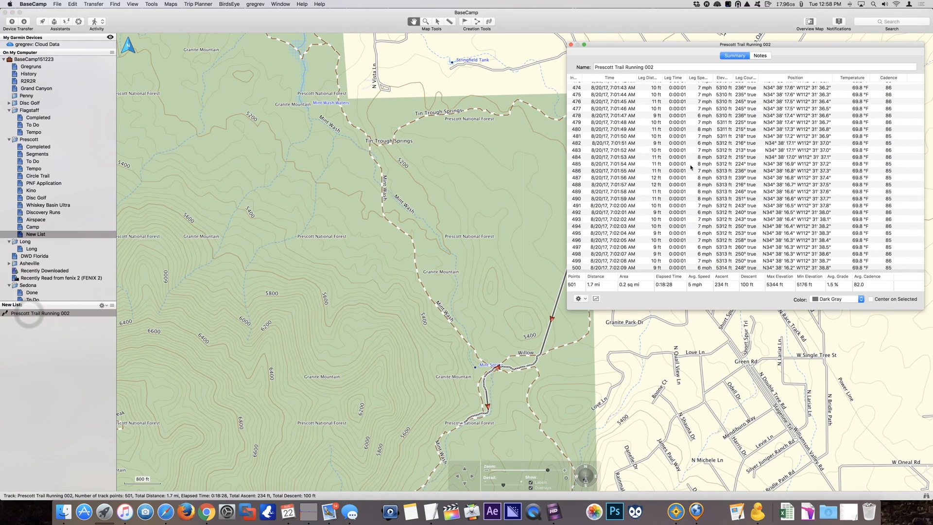
# Examine the leg distances and leg times of the regularly recorded points early in the run track
pyautogui.scroll(-2, 709, 145)
pyautogui.scroll(20, 709, 144)
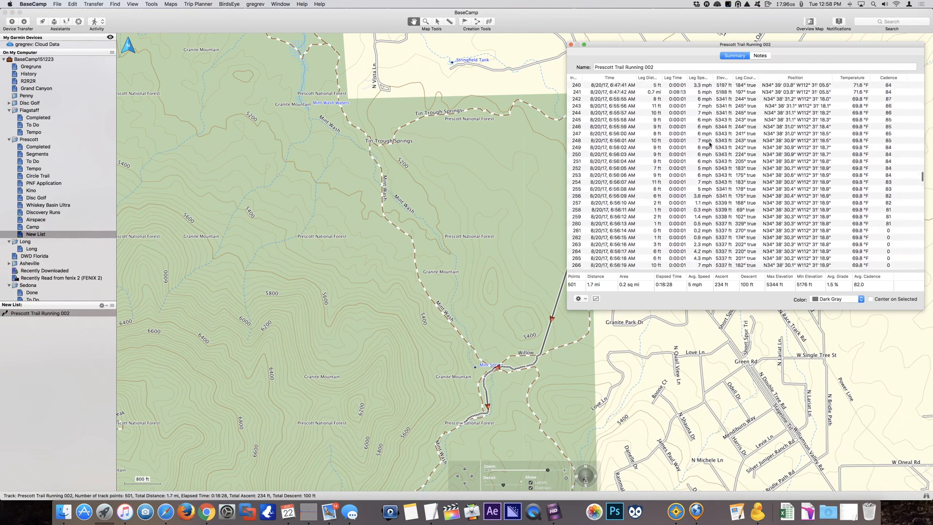
pyautogui.scroll(-10, 709, 144)
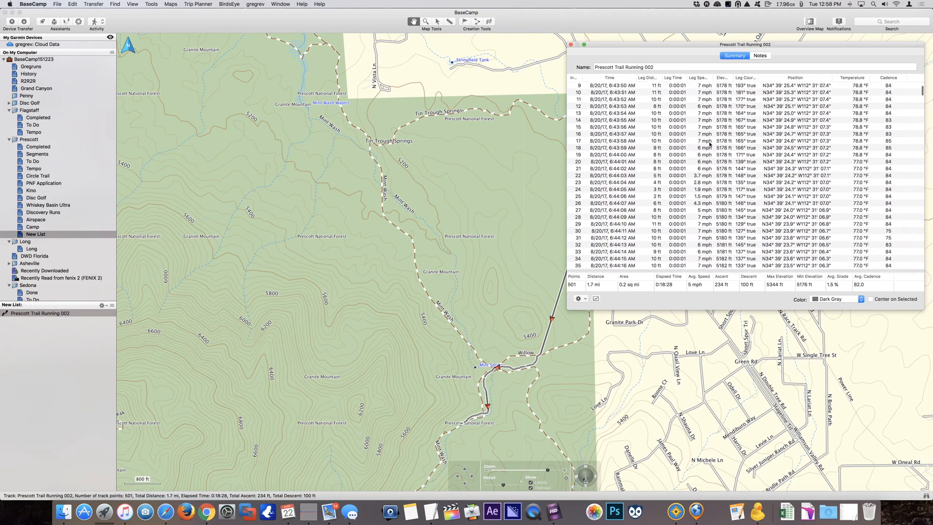
pyautogui.scroll(-3, 710, 145)
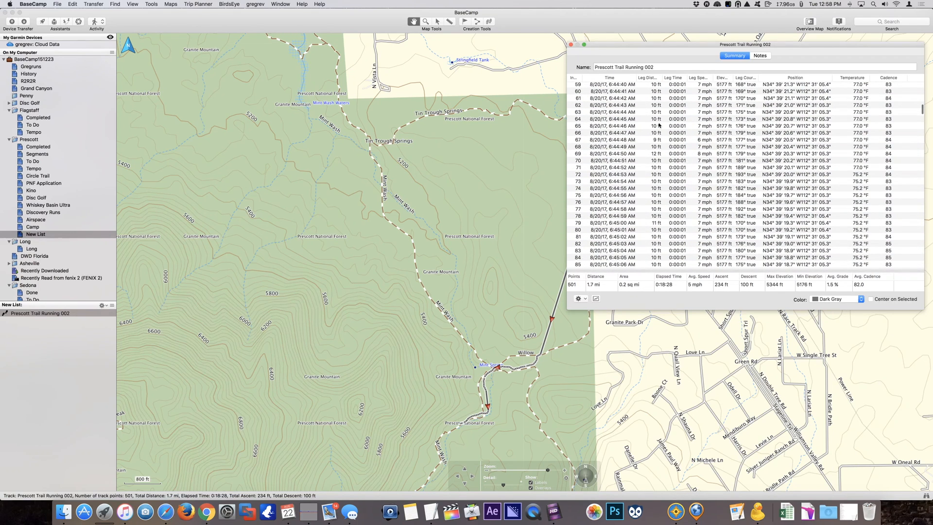
pyautogui.scroll(-5, 651, 126)
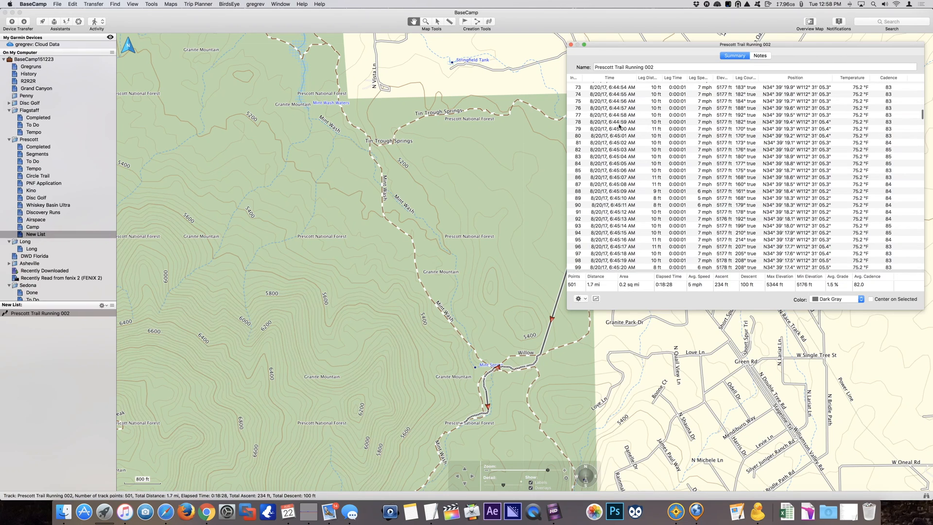
pyautogui.click(677, 154)
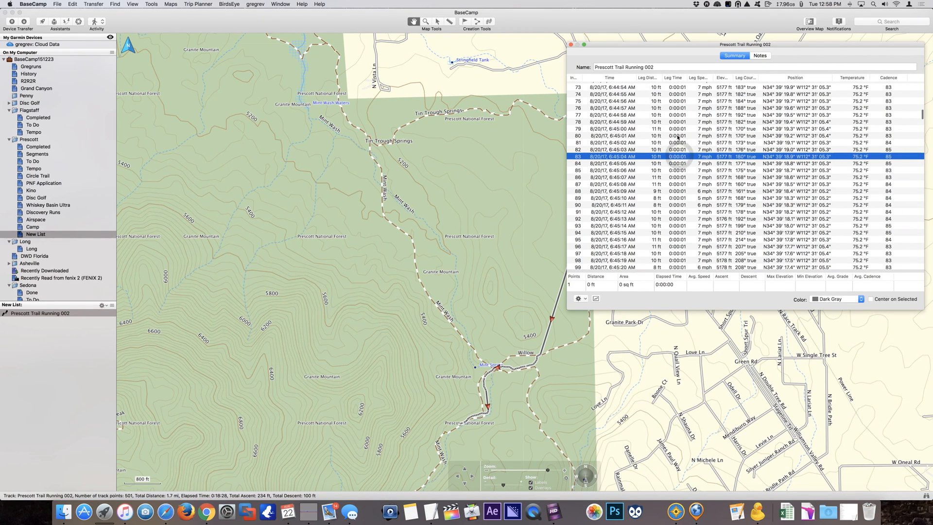
pyautogui.click(627, 162)
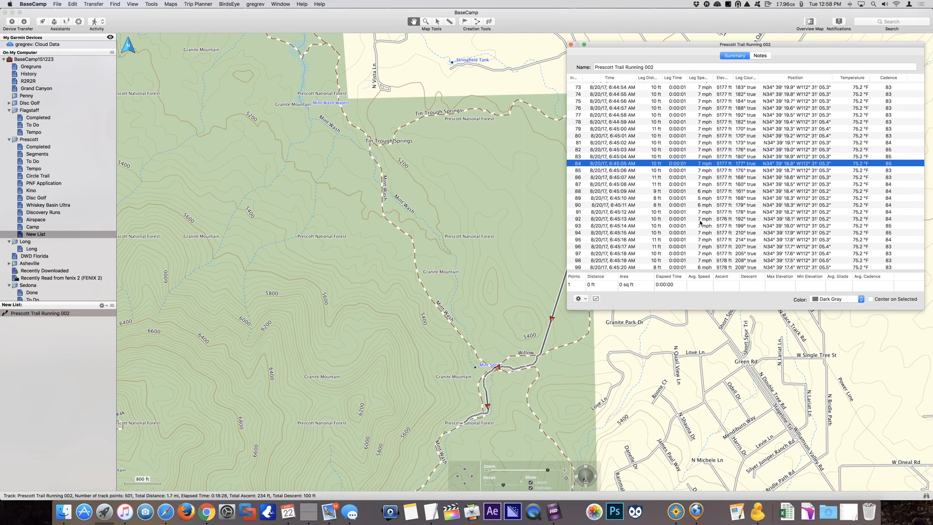
# Find and select point 241, where the recording gap begins, in the run track's point list, and close the track details
pyautogui.scroll(-10, 641, 170)
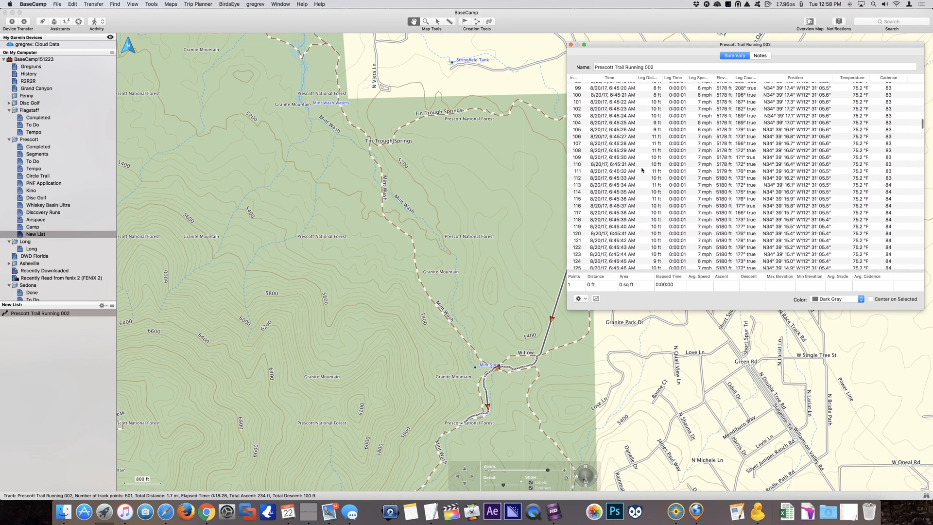
pyautogui.scroll(-15, 642, 169)
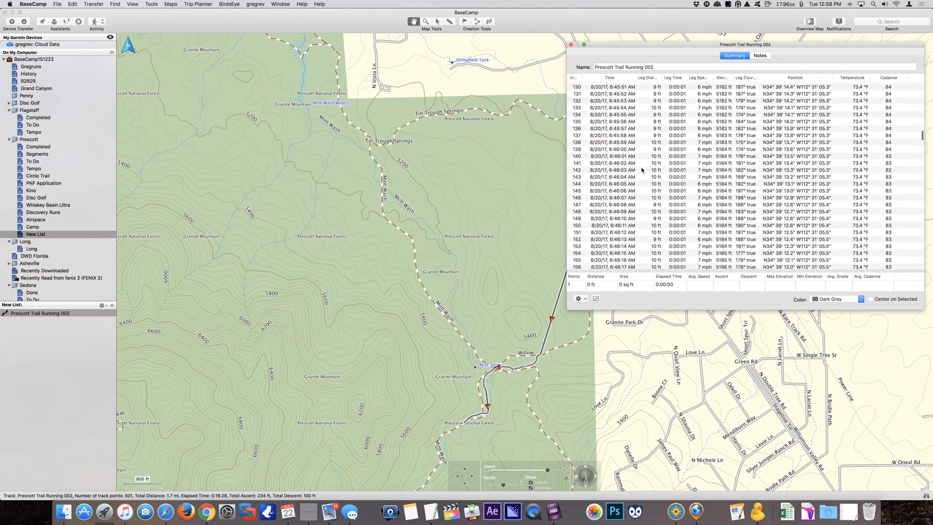
pyautogui.scroll(-15, 641, 170)
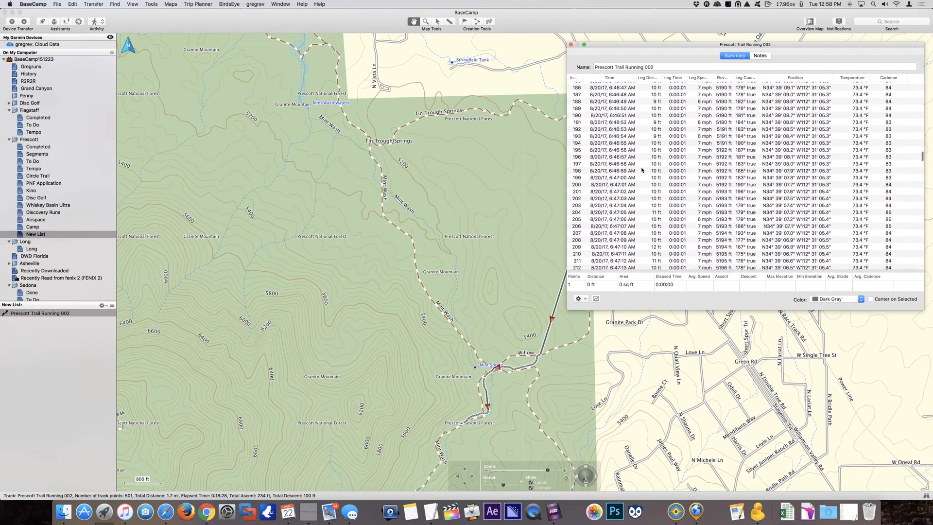
pyautogui.scroll(-6, 641, 170)
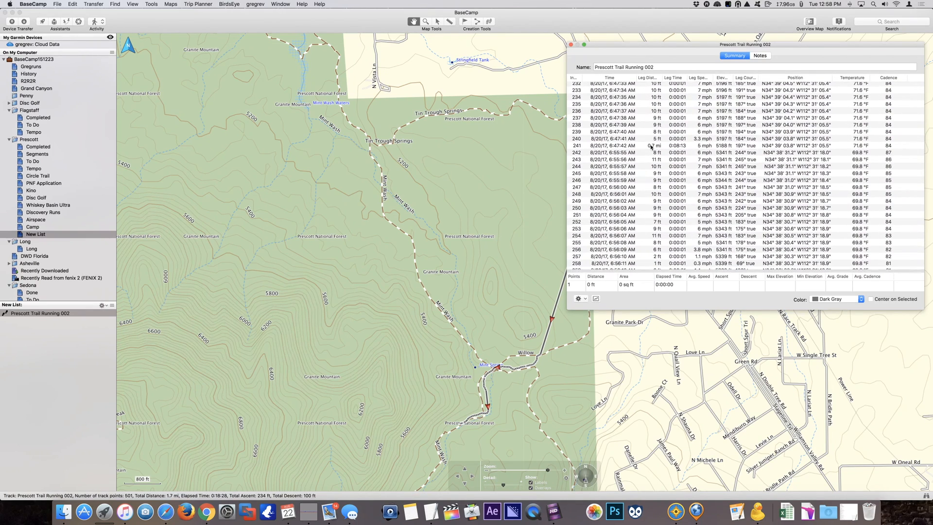
pyautogui.click(651, 145)
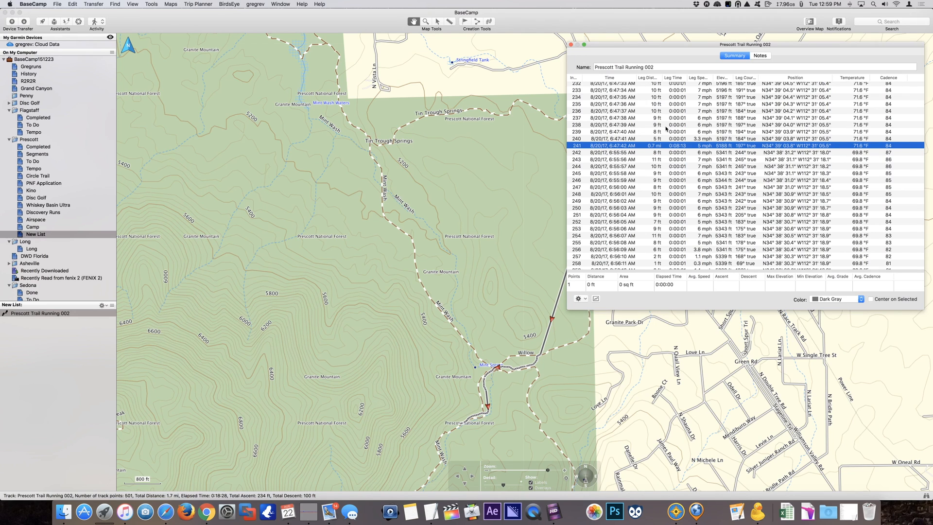
pyautogui.click(563, 336)
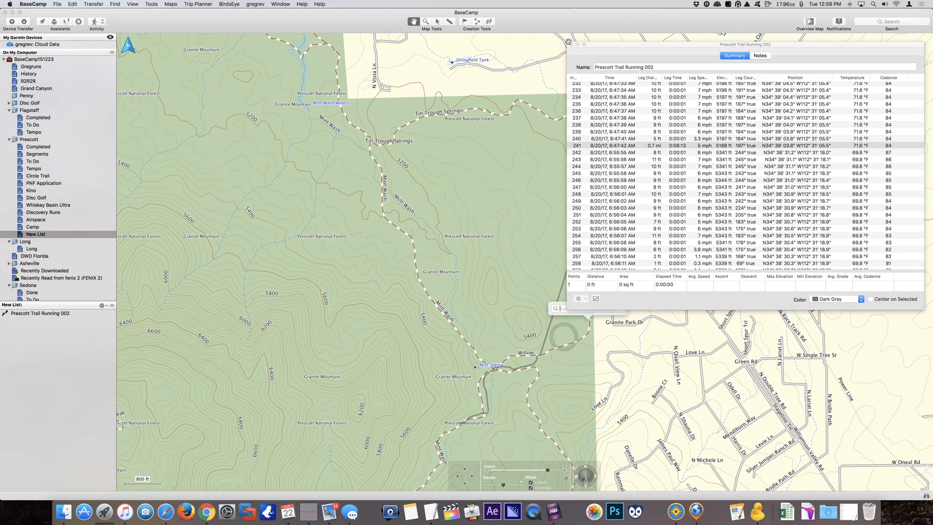
pyautogui.click(644, 147)
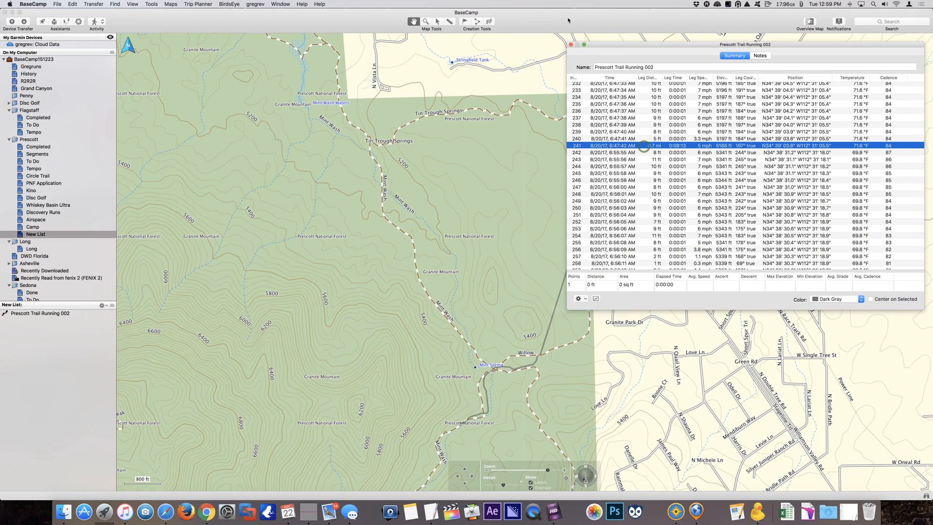
pyautogui.click(571, 44)
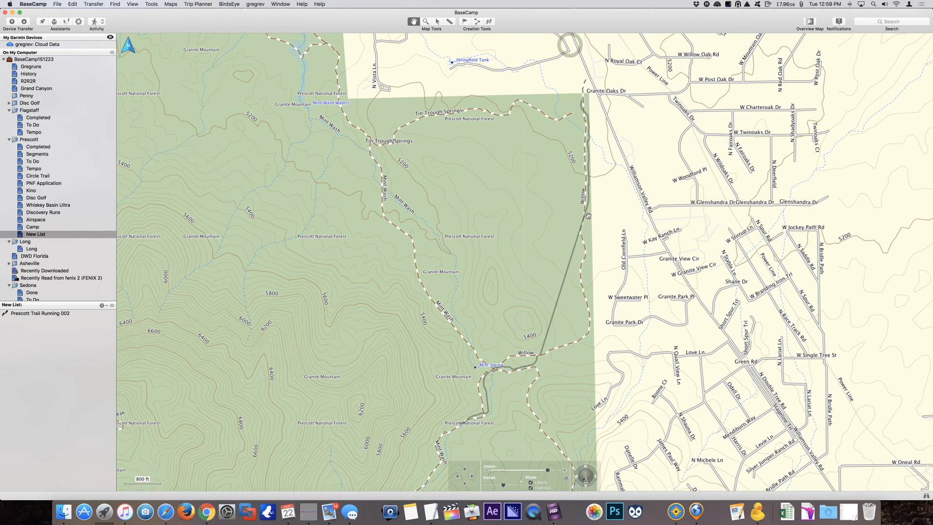
# Show Prescott's Completed list and select the 347 - Willow Trail (1.2) track that covers the gap on the map
pyautogui.click(588, 194)
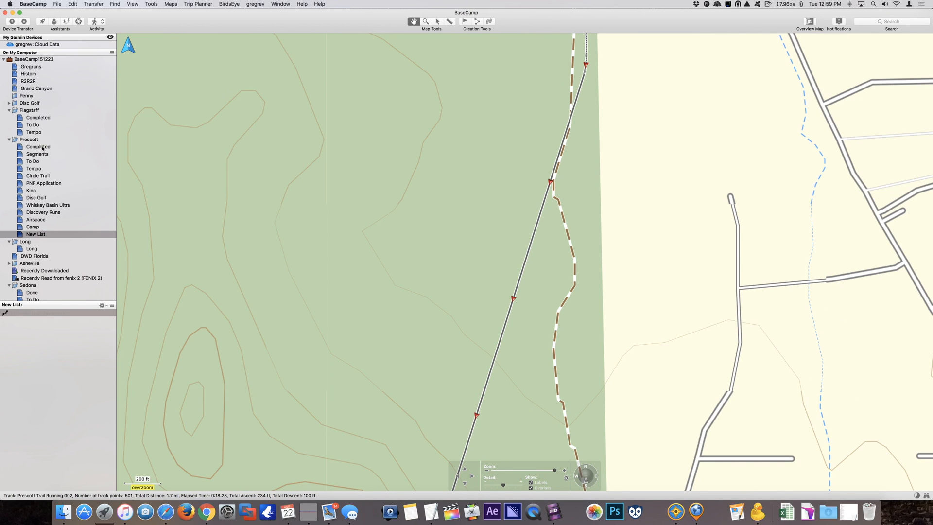
pyautogui.click(42, 147)
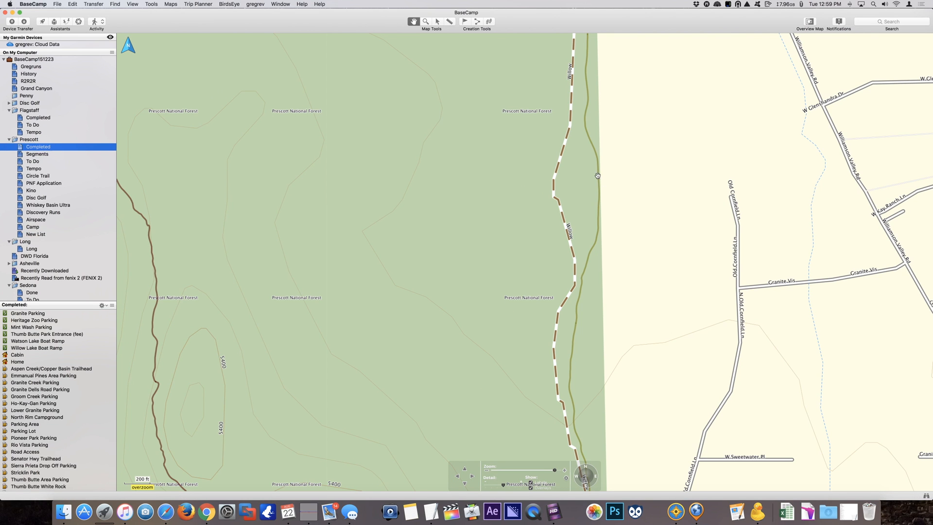
pyautogui.click(592, 249)
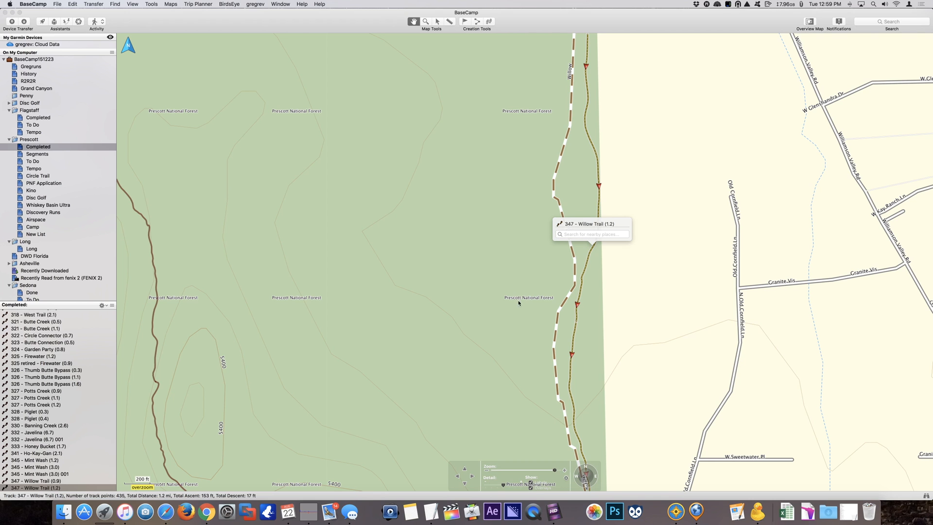
pyautogui.moveTo(631, 344); pyautogui.dragTo(593, 199)
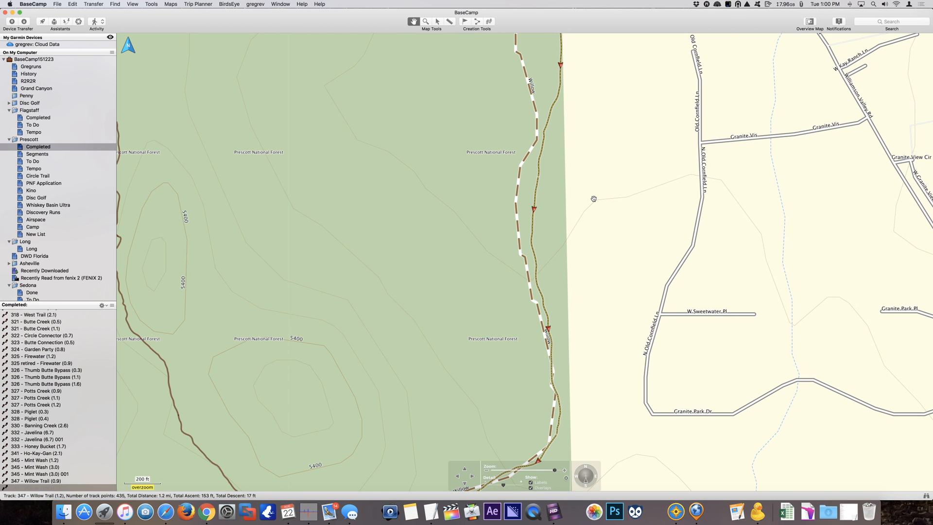
pyautogui.scroll(-2, 593, 199)
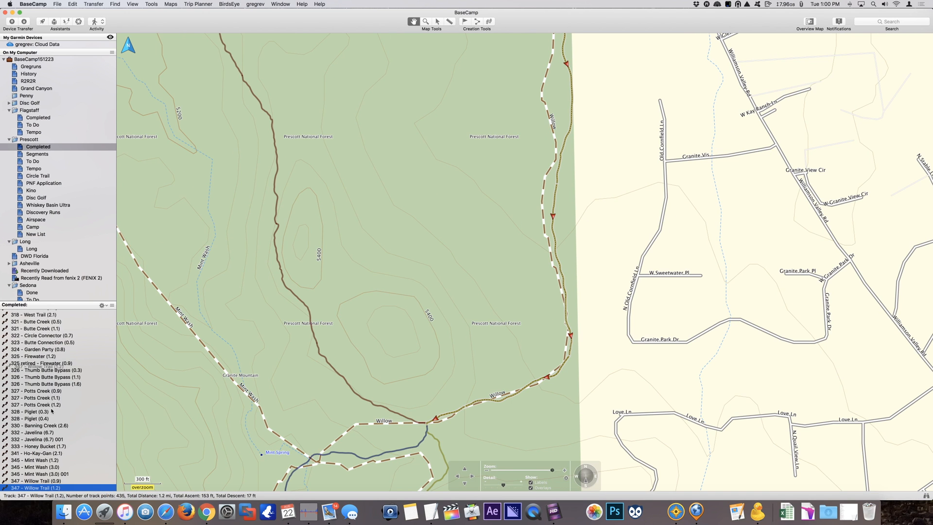
# Duplicate the 347 - Willow Trail (1.2) track, move the copy into New List and open that list
pyautogui.rightClick(56, 487)
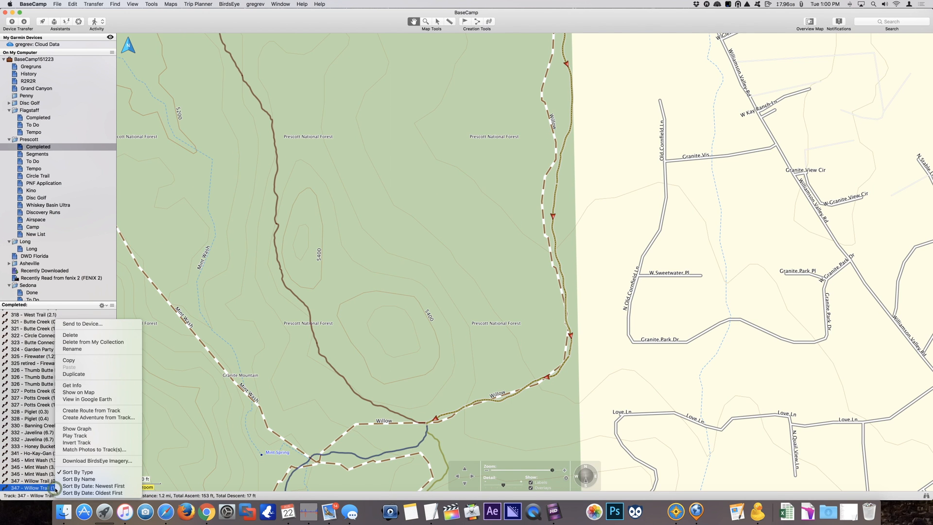
pyautogui.click(77, 374)
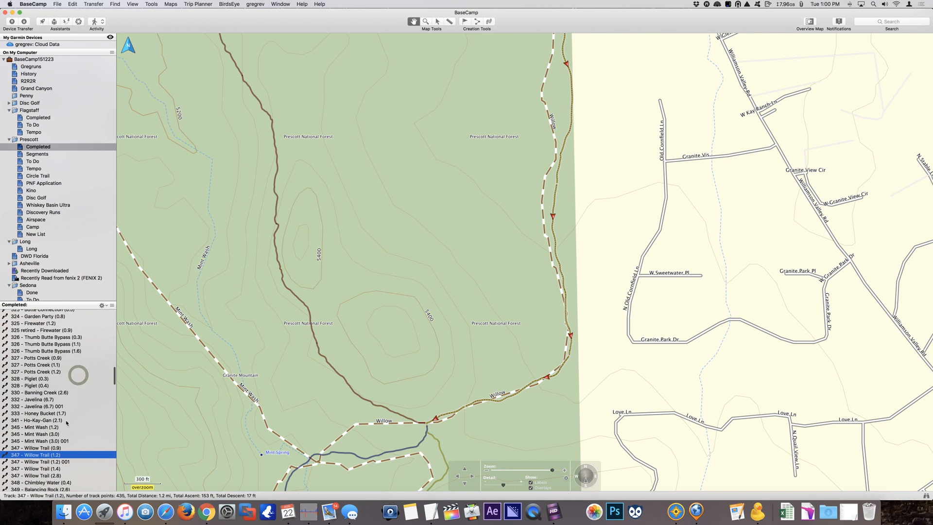
pyautogui.moveTo(62, 462); pyautogui.dragTo(43, 235)
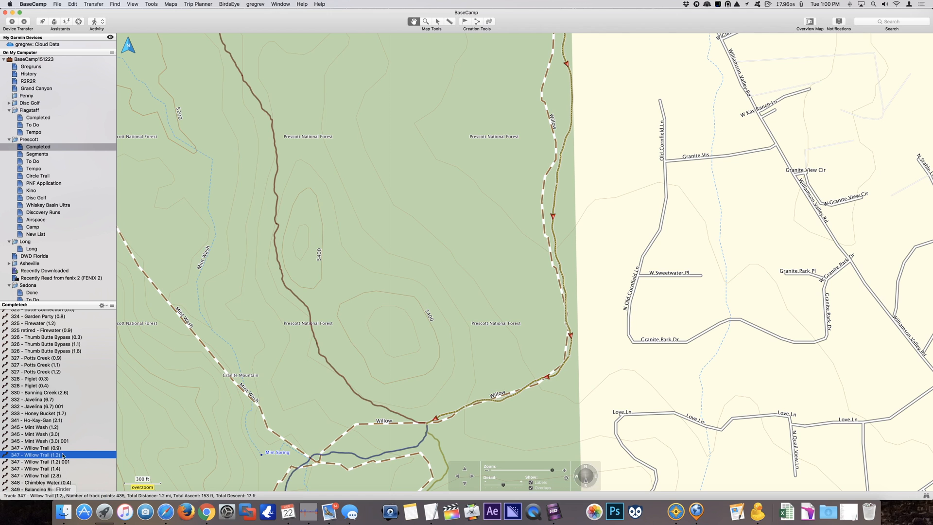
pyautogui.click(43, 234)
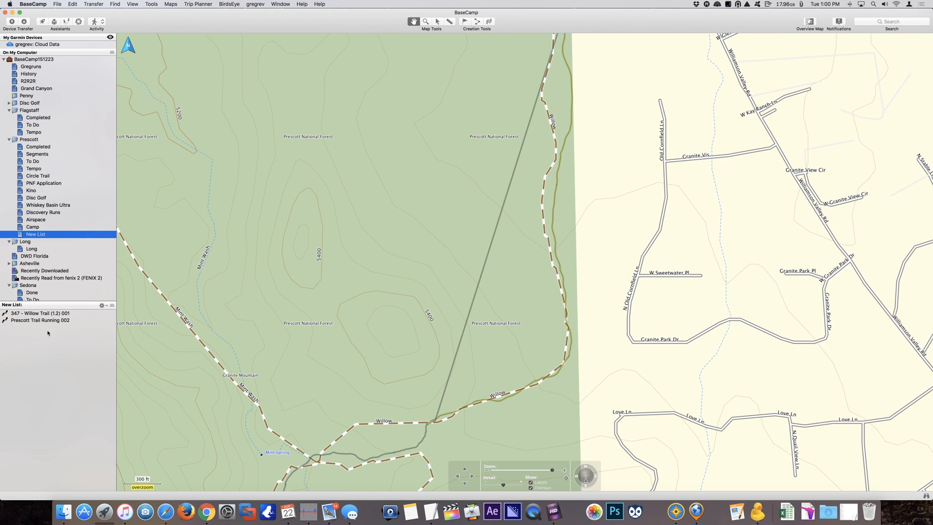
# Split the 347 - Willow Trail (1.2) 001 track where the run's gap begins and delete the portion north of the split
pyautogui.click(49, 312)
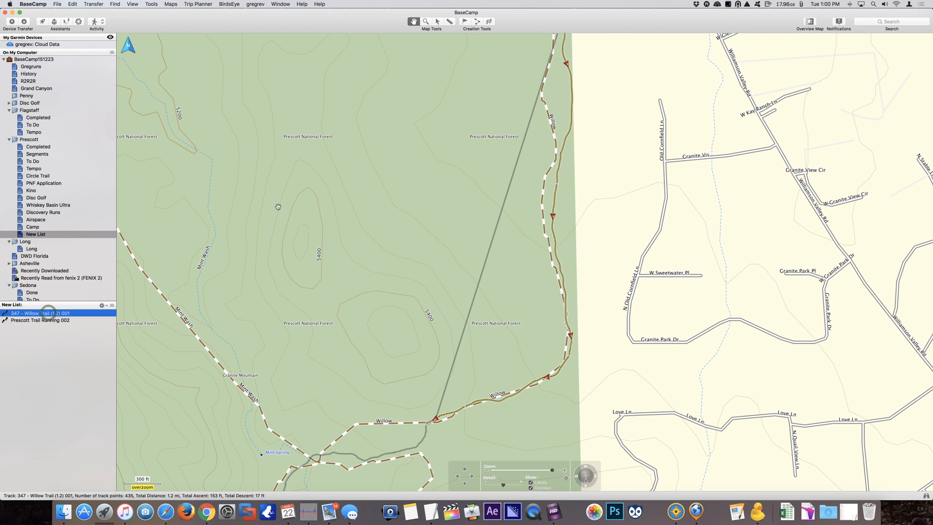
pyautogui.moveTo(610, 182); pyautogui.dragTo(588, 237)
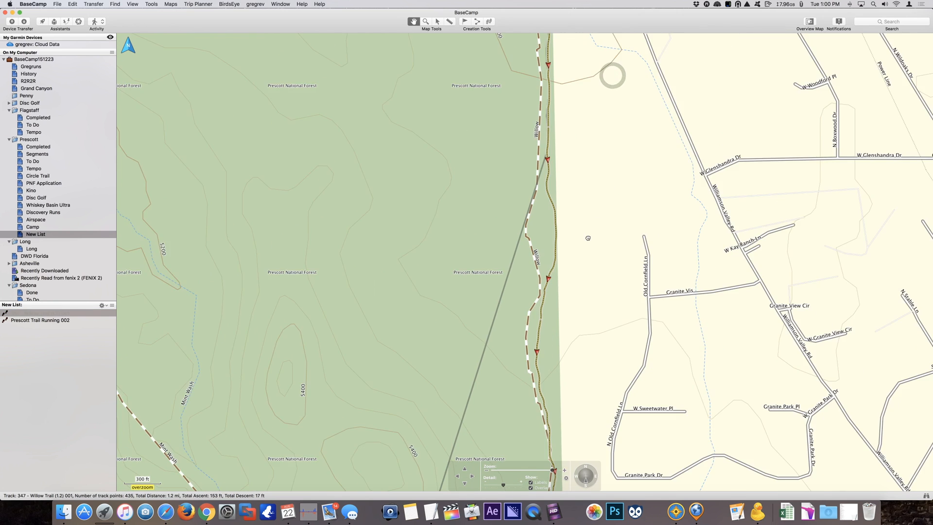
pyautogui.moveTo(540, 185)
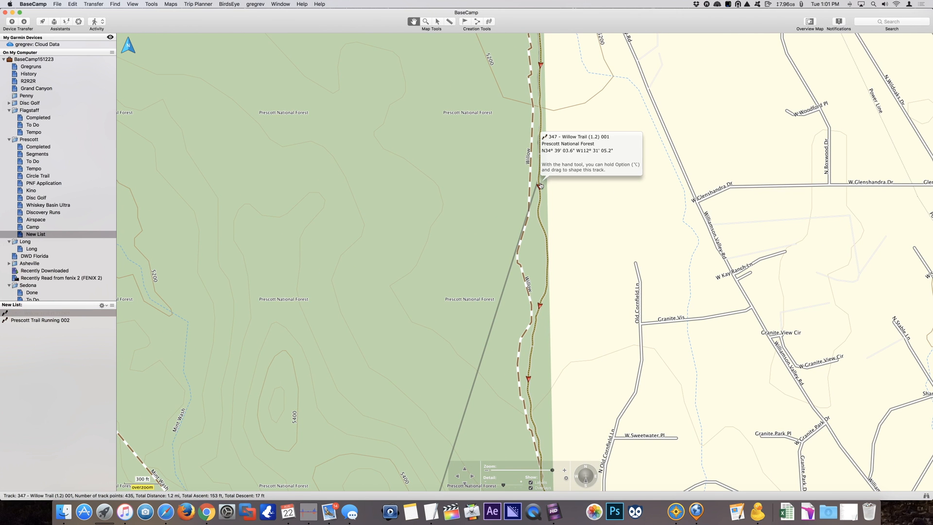
pyautogui.scroll(2, 540, 185)
pyautogui.scroll(2, 540, 185)
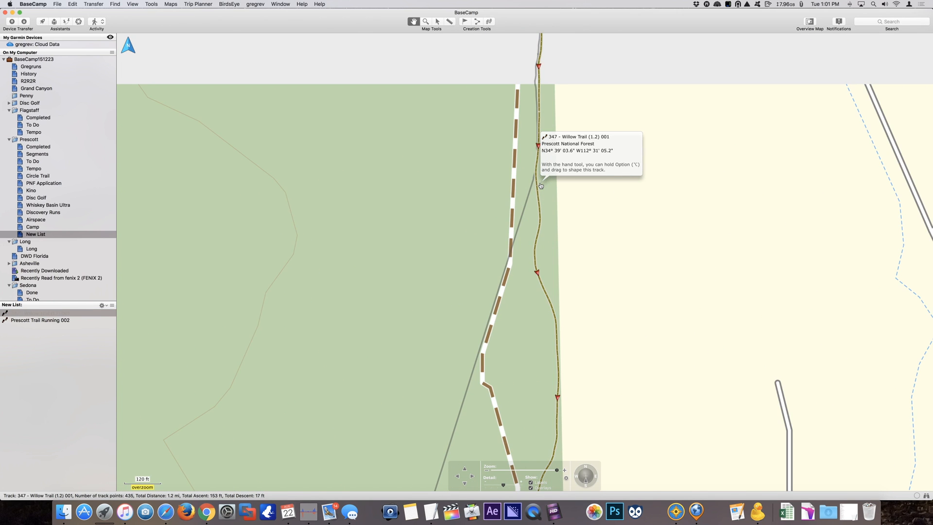
pyautogui.scroll(2, 533, 180)
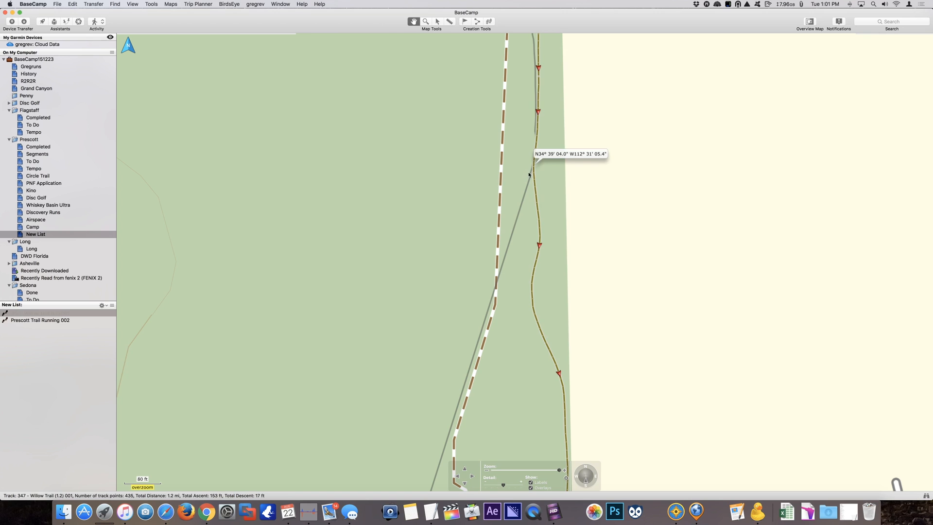
pyautogui.click(529, 181)
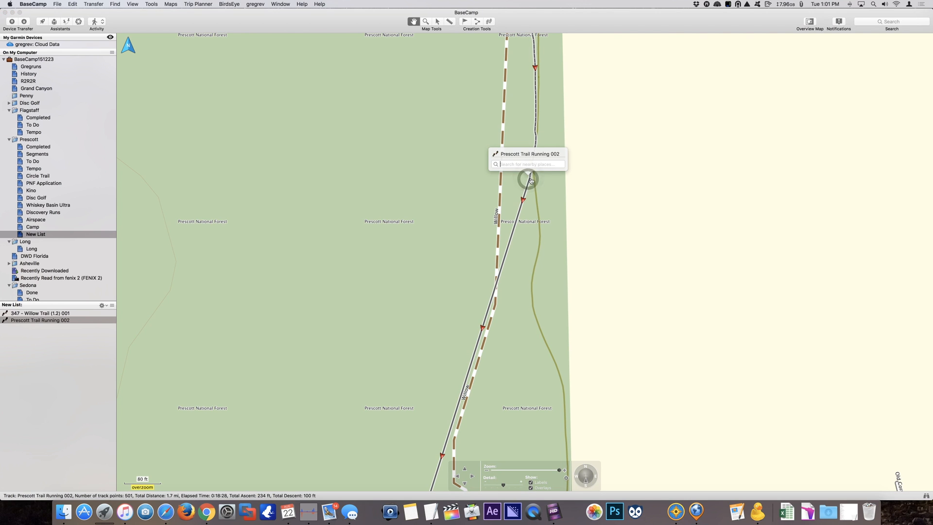
pyautogui.click(534, 181)
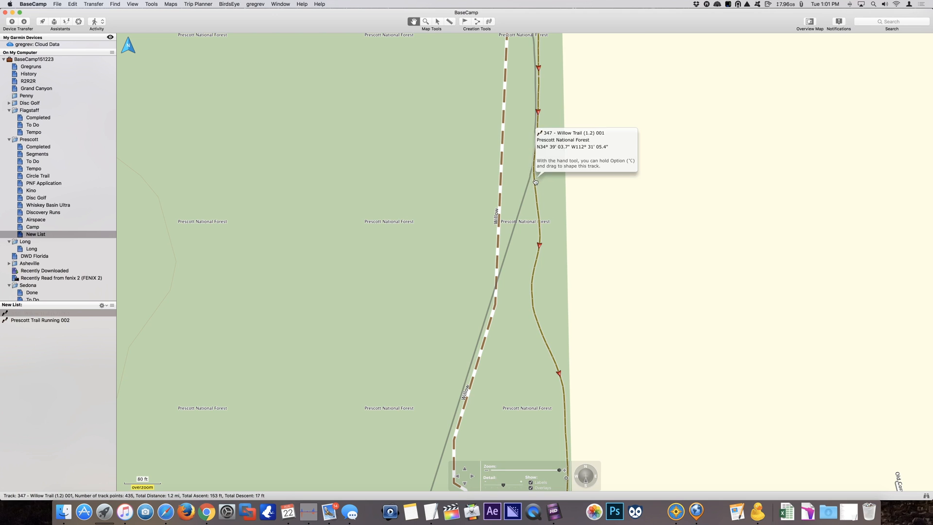
pyautogui.rightClick(534, 181)
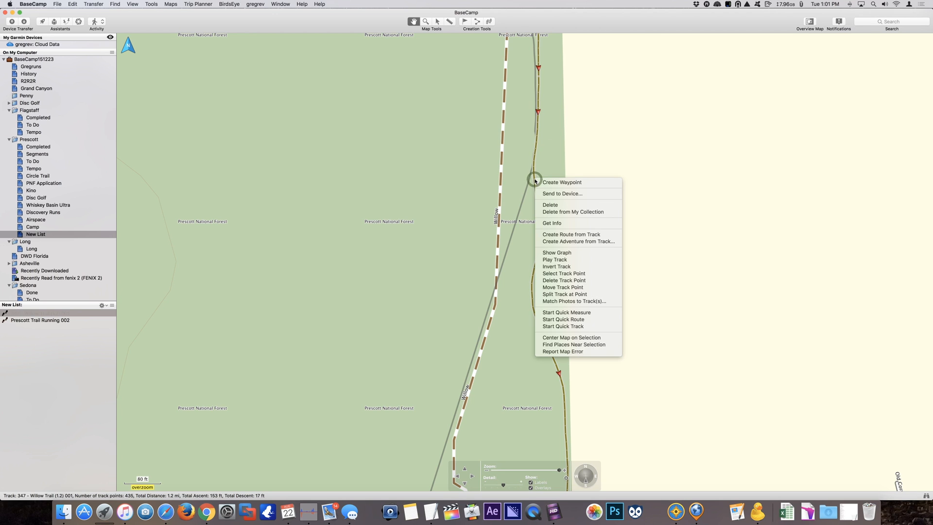
pyautogui.click(571, 295)
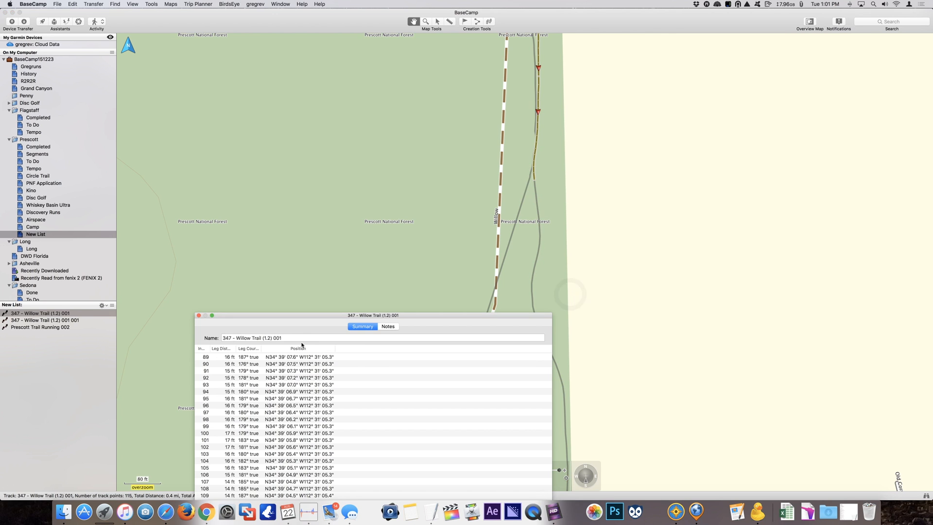
pyautogui.click(199, 315)
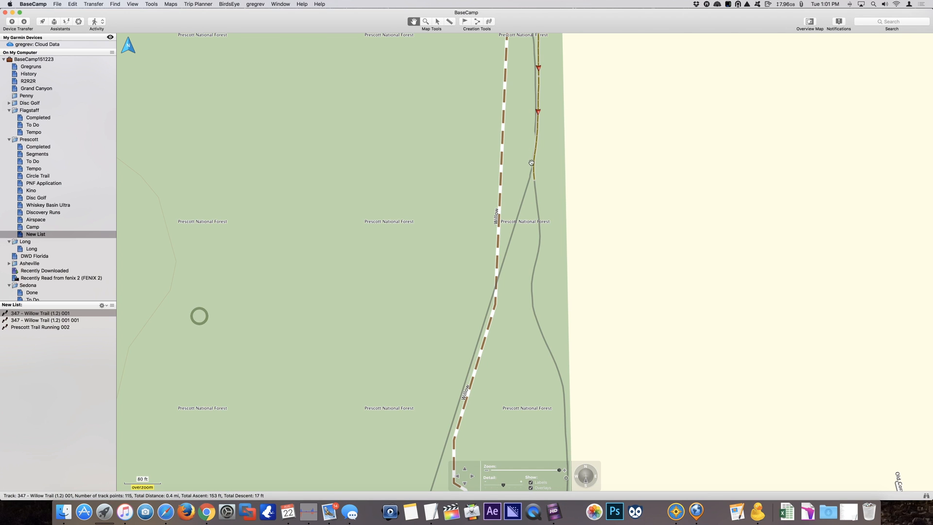
pyautogui.click(76, 315)
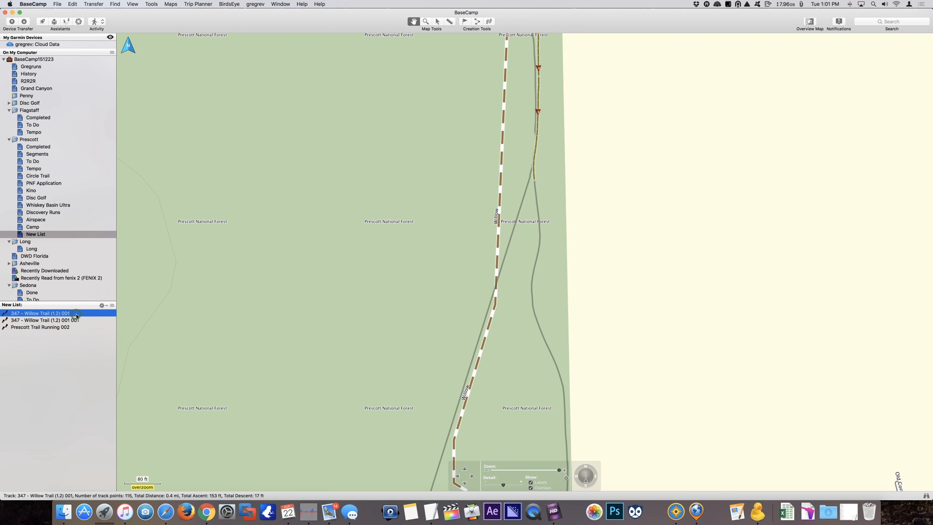
pyautogui.press('Delete')
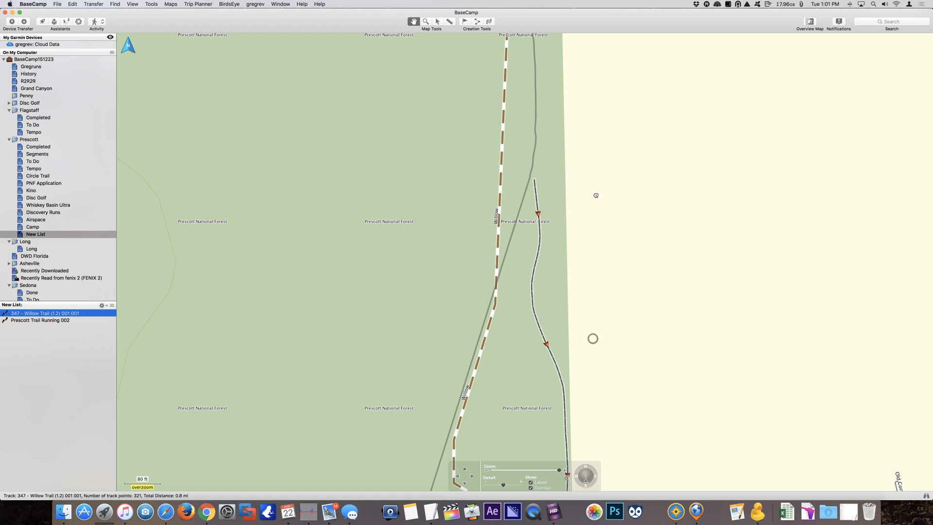
# Split the remaining Willow Trail copy where it meets the run at the gap's southern end and delete the short leftover piece
pyautogui.moveTo(593, 339); pyautogui.dragTo(596, 195)
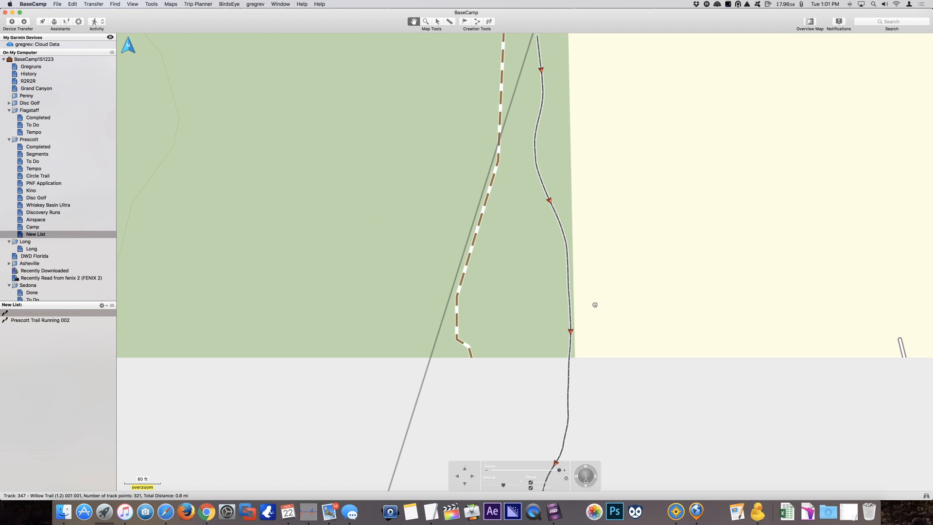
pyautogui.scroll(-3, 594, 305)
pyautogui.moveTo(529, 391); pyautogui.dragTo(561, 253)
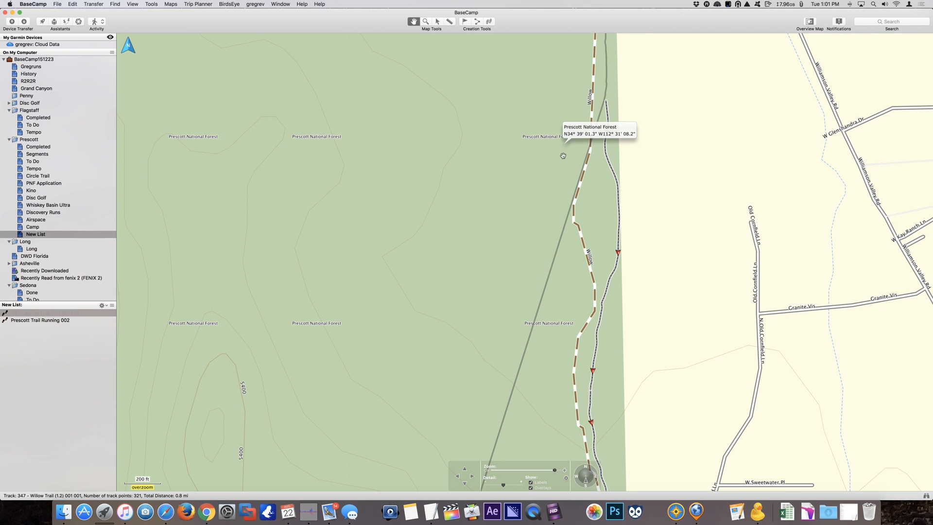
pyautogui.moveTo(563, 331); pyautogui.dragTo(572, 72)
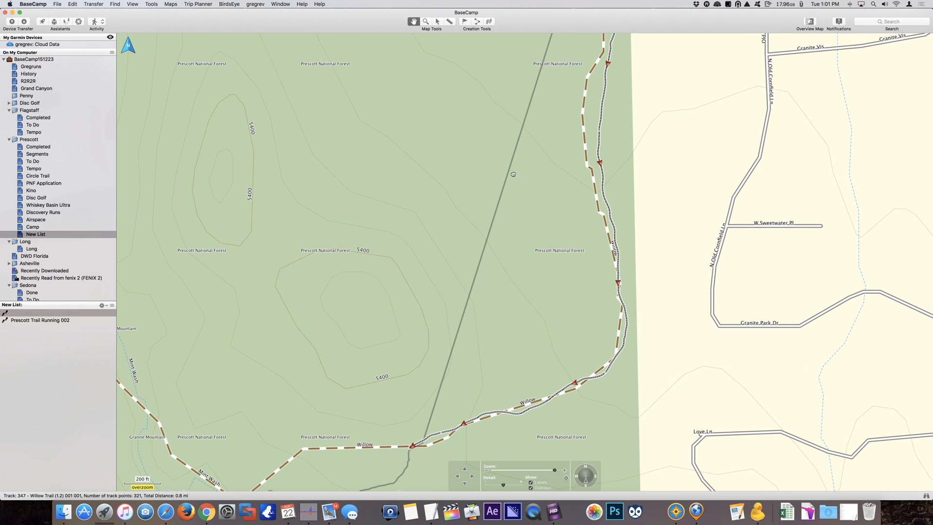
pyautogui.click(428, 420)
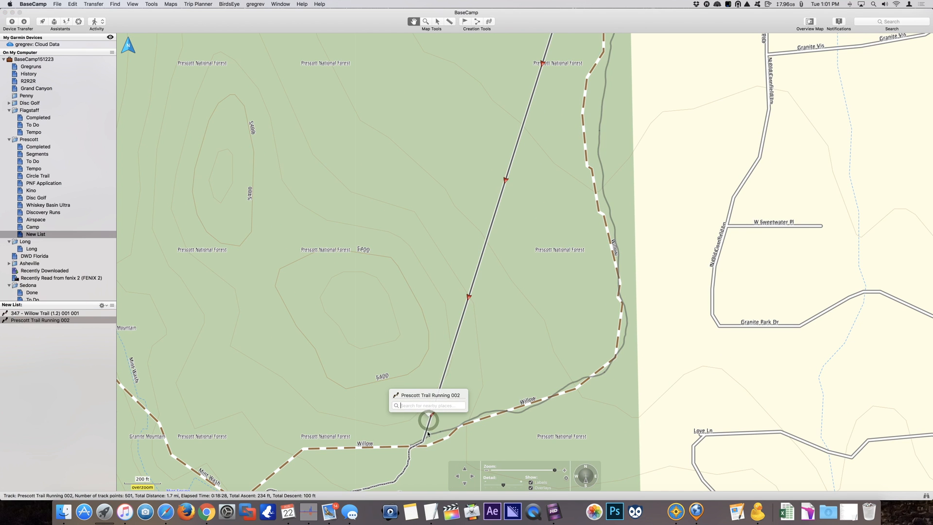
pyautogui.click(431, 438)
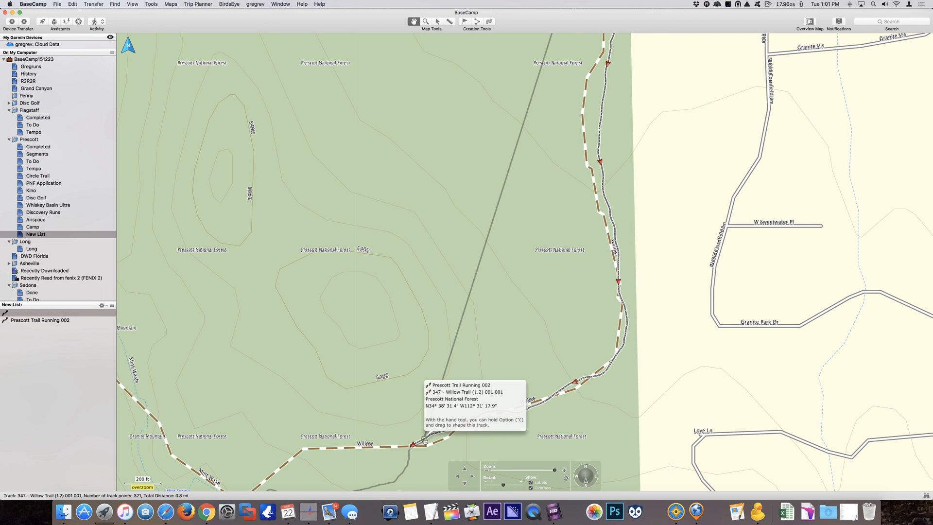
pyautogui.rightClick(424, 440)
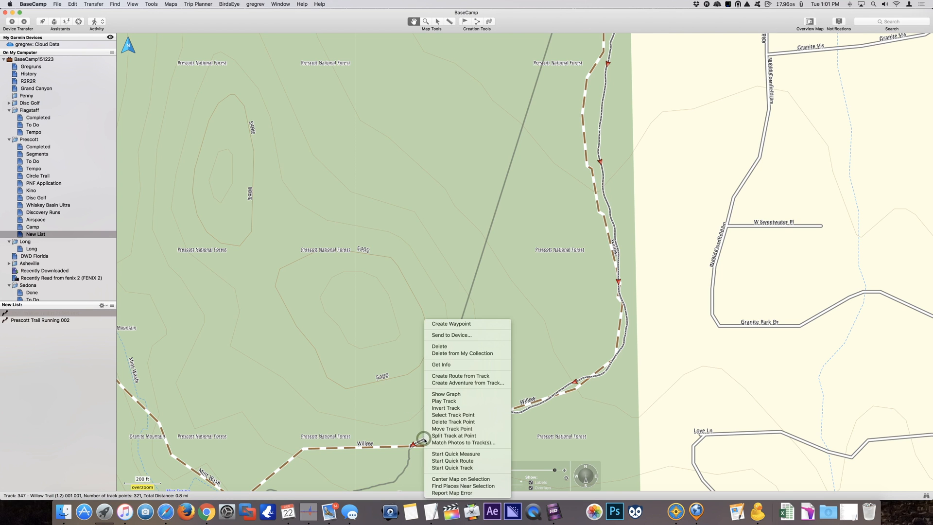
pyautogui.click(454, 436)
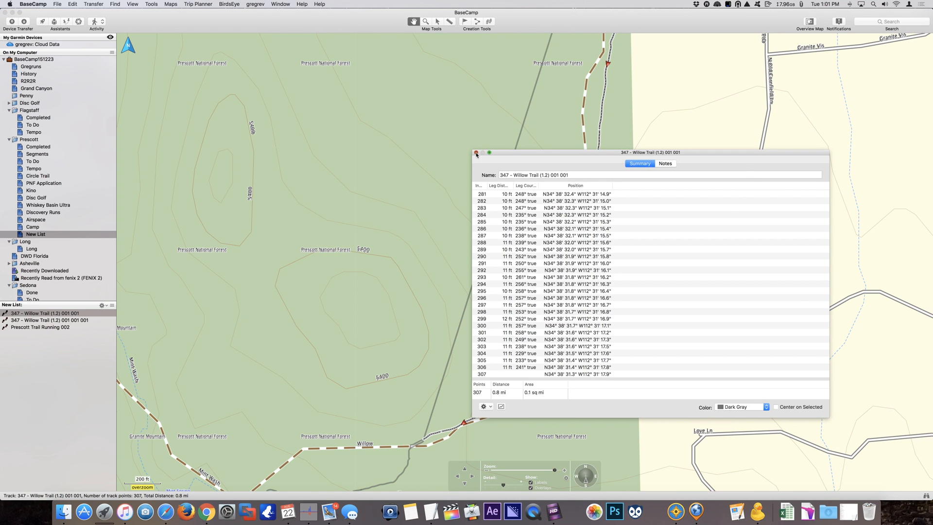
pyautogui.click(476, 153)
pyautogui.click(77, 321)
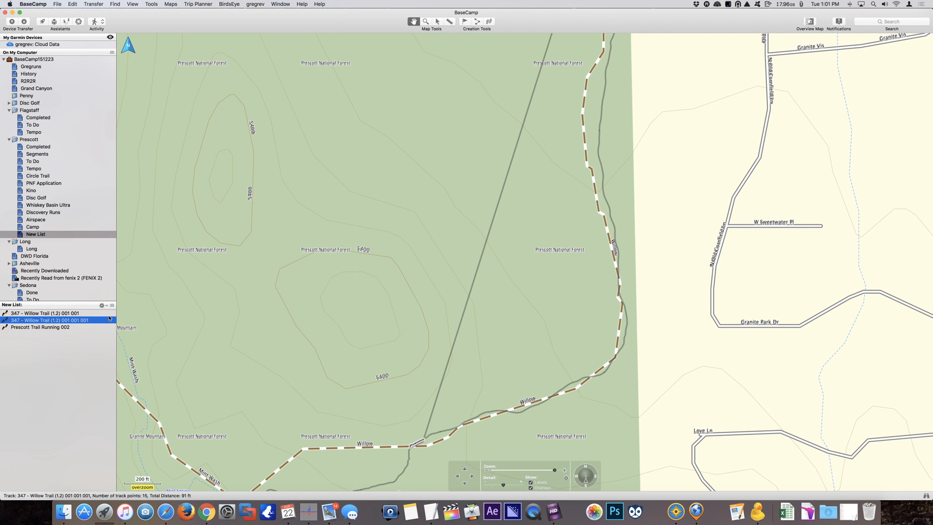
pyautogui.press('Delete')
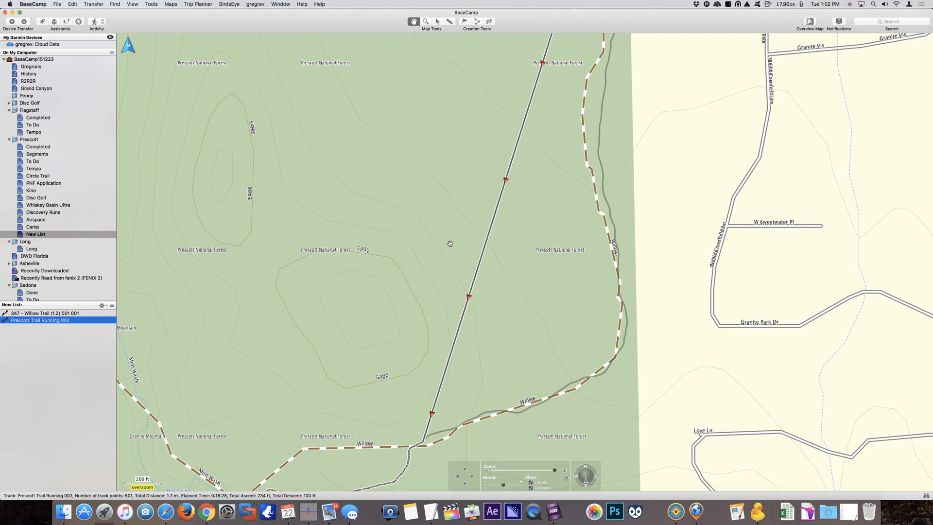
# Draw a freehand trial track about 0.6 mi long west from the gap's northern end, delete it and return to the hand tool
pyautogui.scroll(-5, 450, 244)
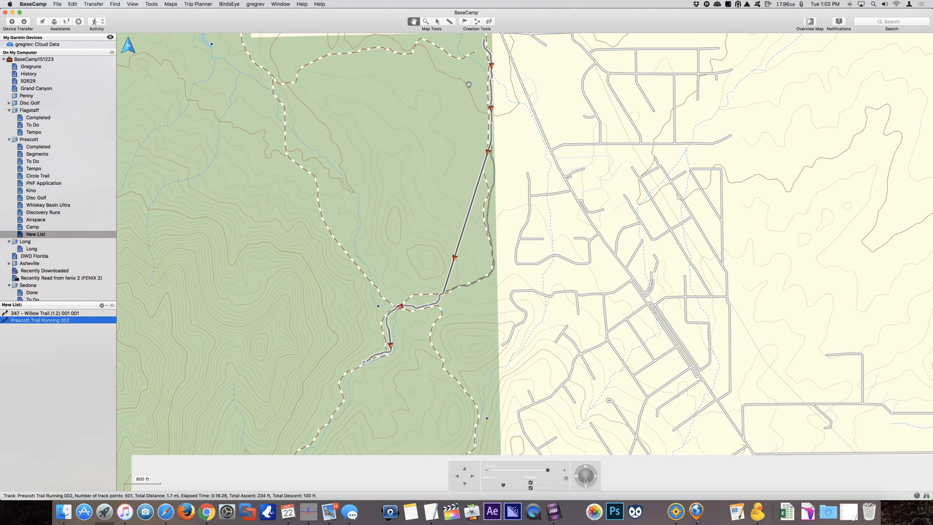
pyautogui.click(76, 314)
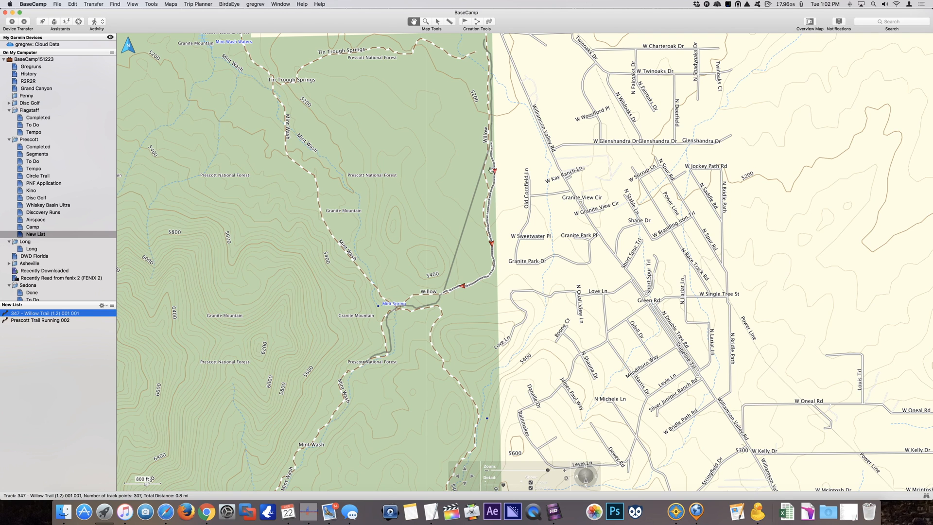
pyautogui.click(489, 22)
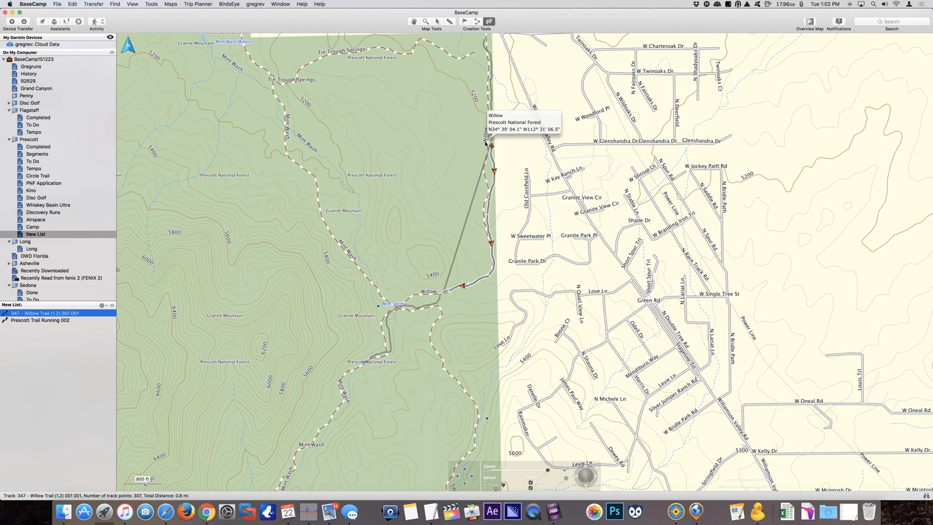
pyautogui.click(486, 144)
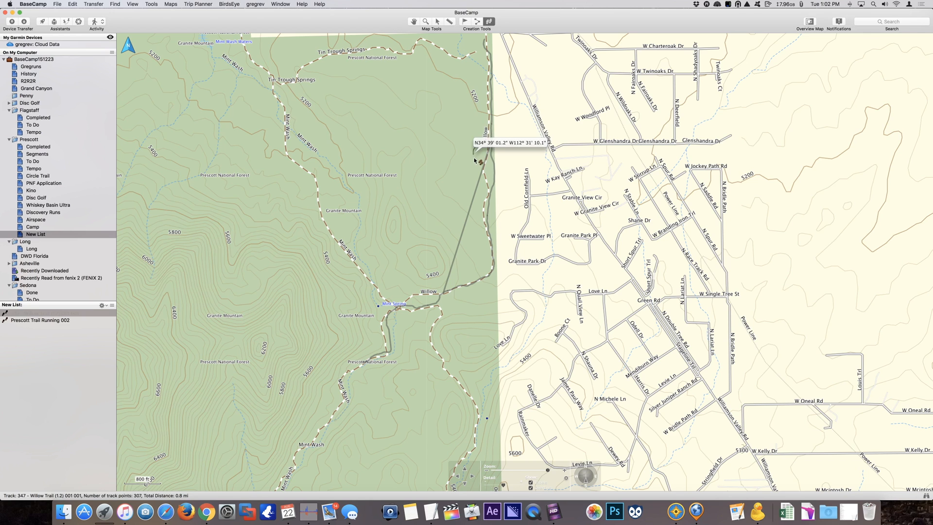
pyautogui.moveTo(473, 161)
pyautogui.mouseDown()
pyautogui.moveTo(459, 167)
pyautogui.moveTo(430, 143)
pyautogui.moveTo(414, 145)
pyautogui.moveTo(418, 168)
pyautogui.mouseUp()
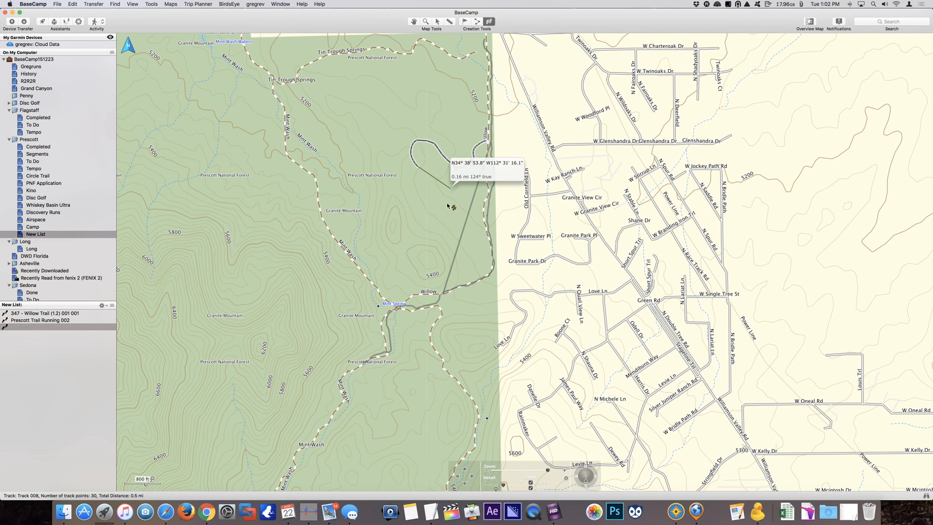
pyautogui.press('Escape')
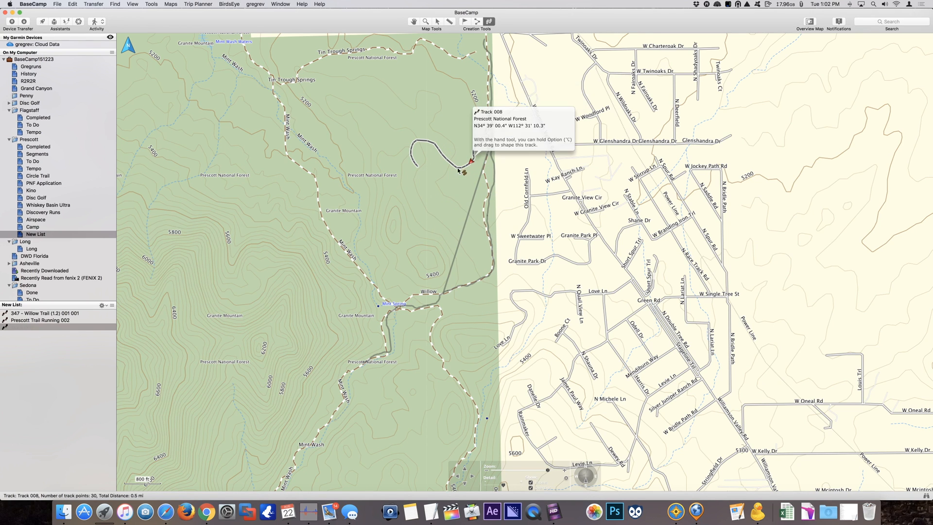
pyautogui.rightClick(54, 325)
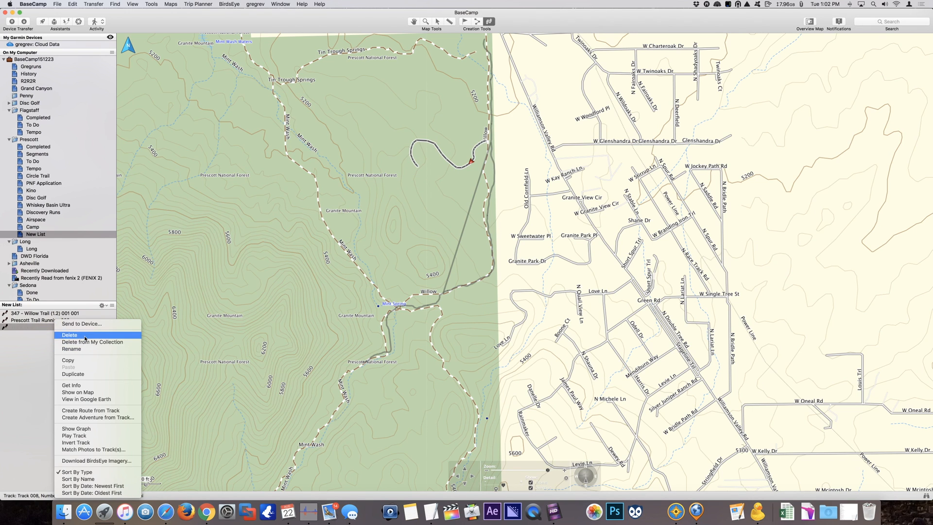
pyautogui.click(87, 342)
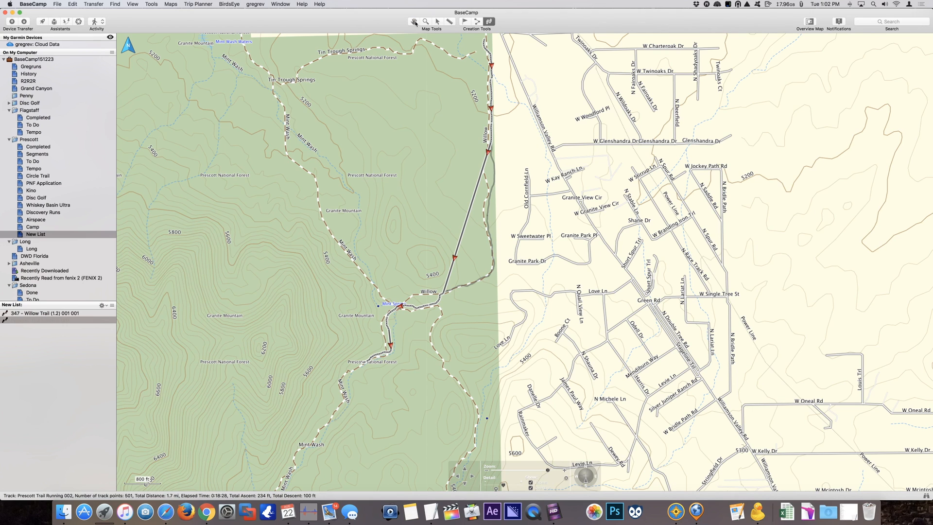
pyautogui.click(412, 22)
# Split the Prescott Trail Running 002 track at the point where the straight gap line begins and close the track details
pyautogui.scroll(2, 493, 149)
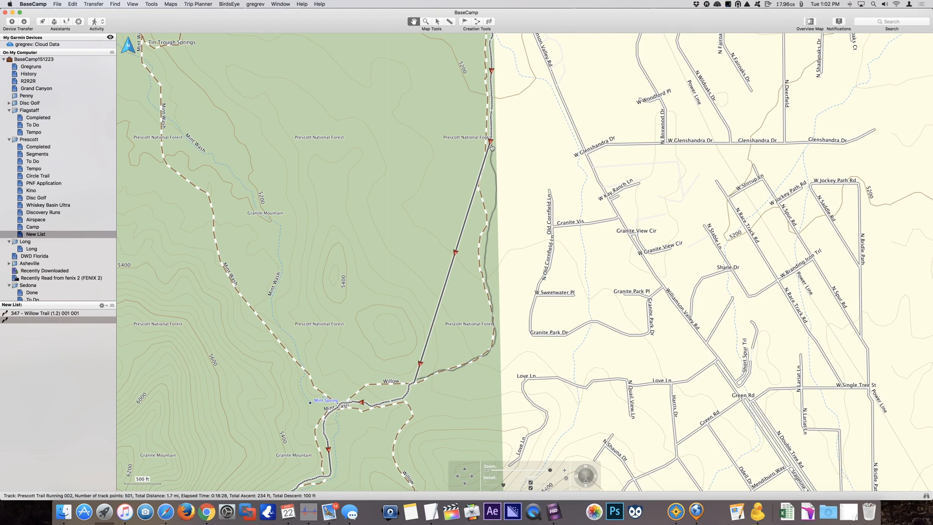
pyautogui.scroll(1, 493, 141)
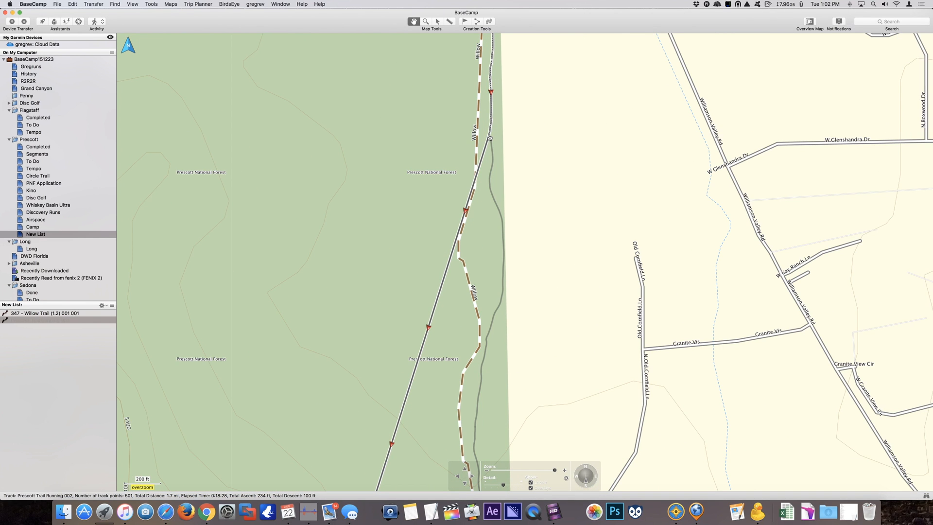
pyautogui.rightClick(488, 137)
pyautogui.click(523, 250)
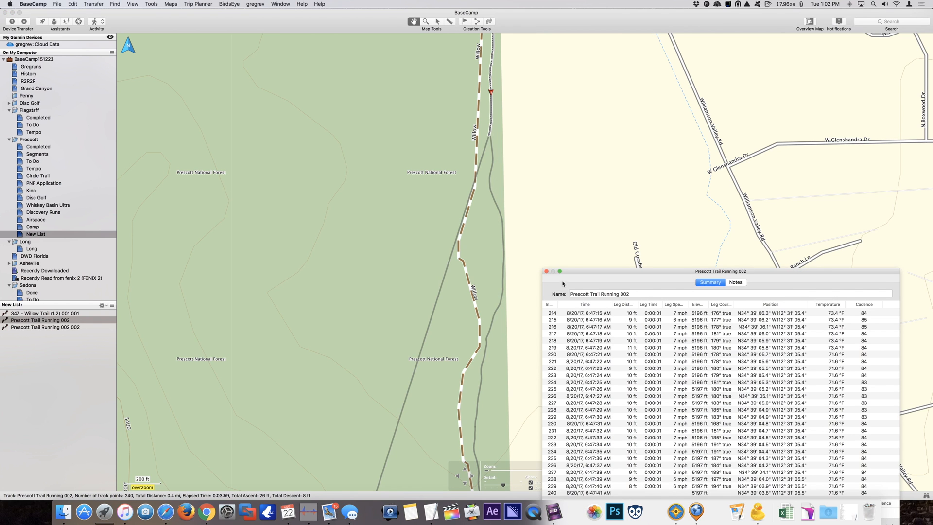
pyautogui.click(546, 271)
# Delete the first two points of the Prescott Trail Running 002 002 track to remove the straight gap line, and close its details
pyautogui.moveTo(359, 300); pyautogui.dragTo(420, 120)
pyautogui.moveTo(367, 387); pyautogui.dragTo(454, 150)
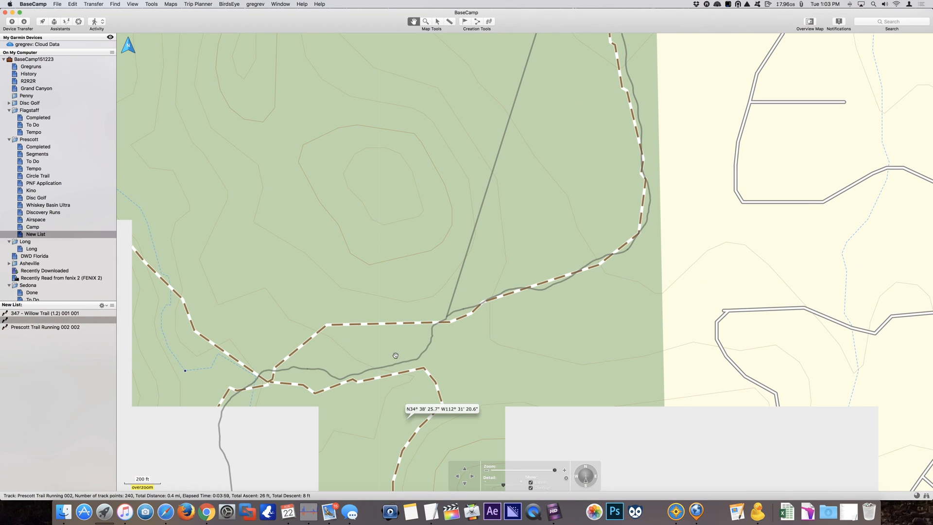
pyautogui.click(397, 360)
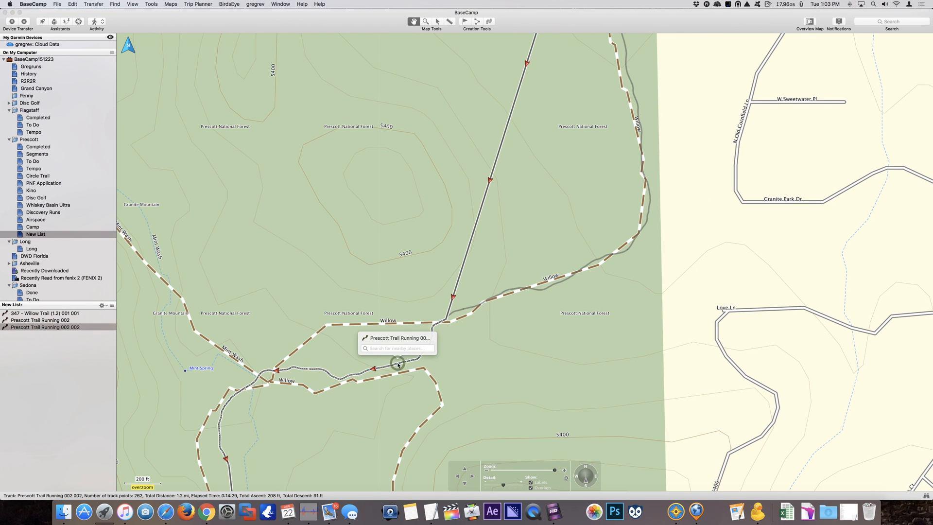
pyautogui.click(70, 327)
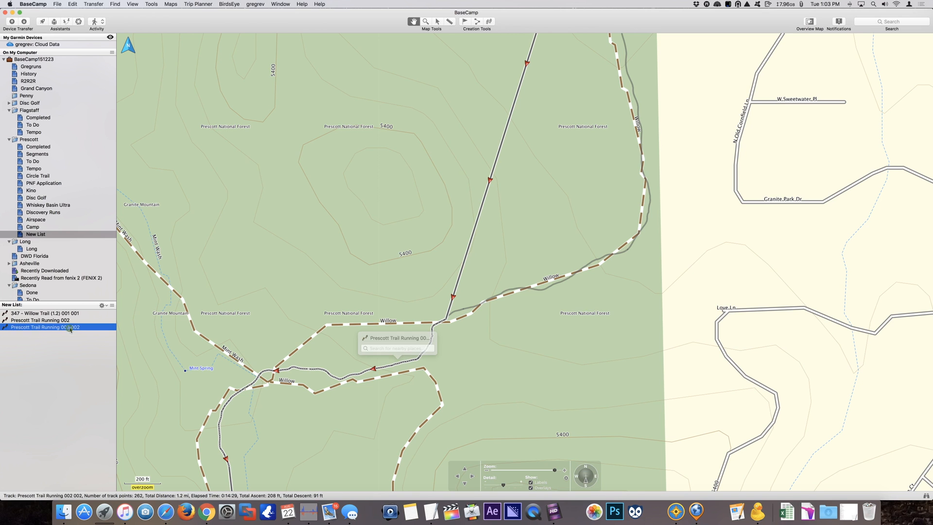
pyautogui.doubleClick(70, 327)
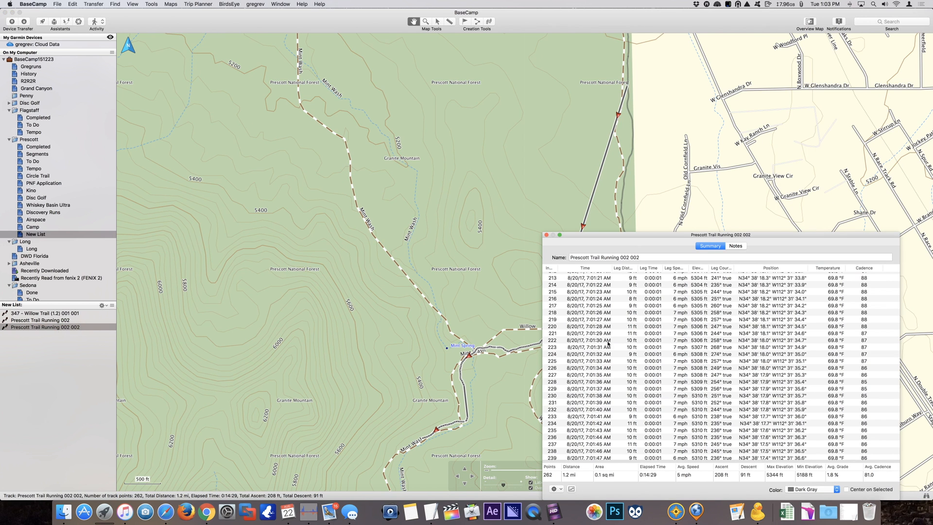
pyautogui.scroll(20, 602, 282)
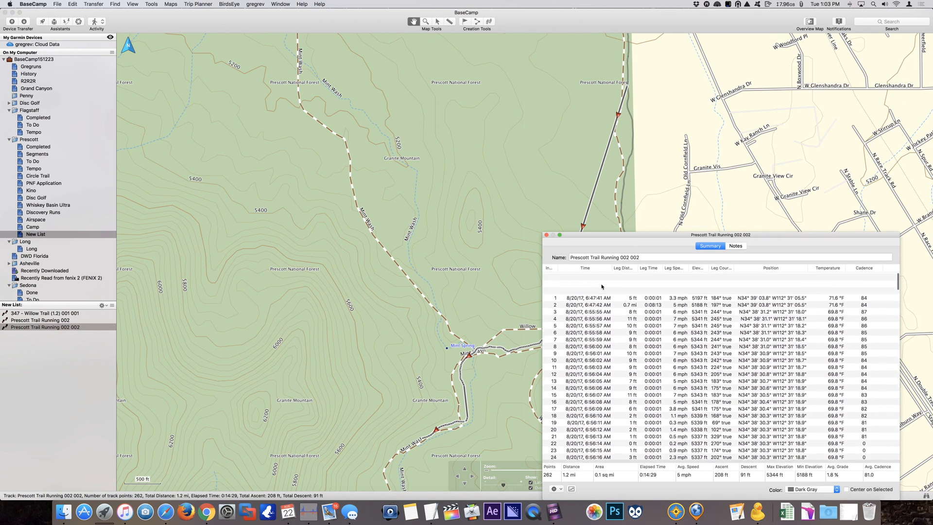
pyautogui.click(598, 276)
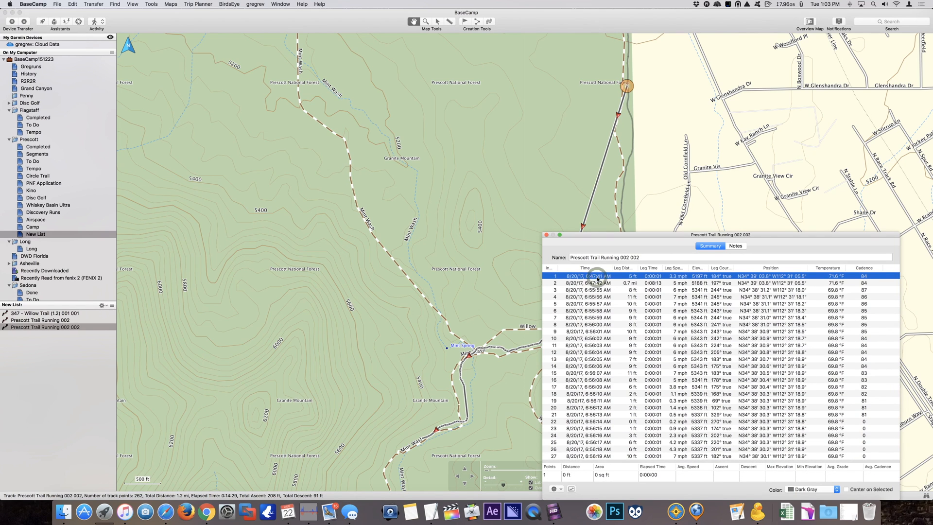
pyautogui.press('Delete')
pyautogui.press('Delete')
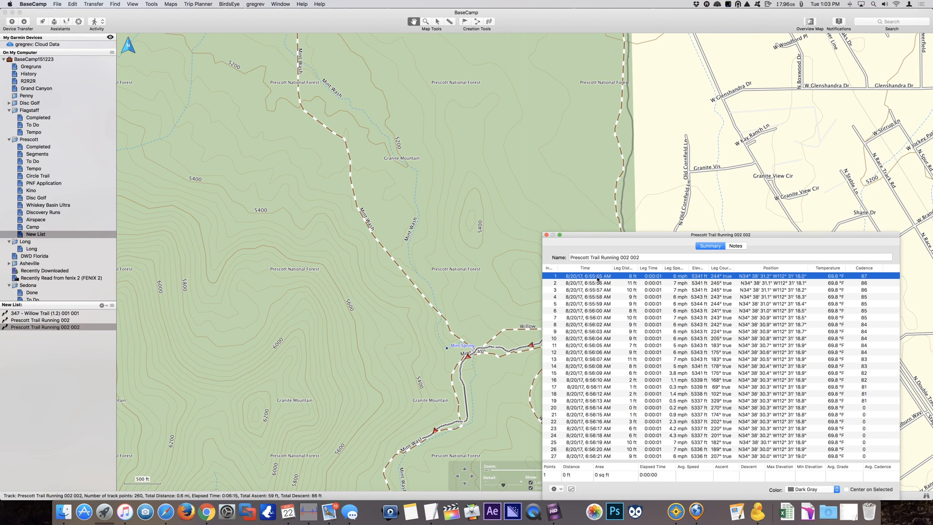
pyautogui.doubleClick(597, 235)
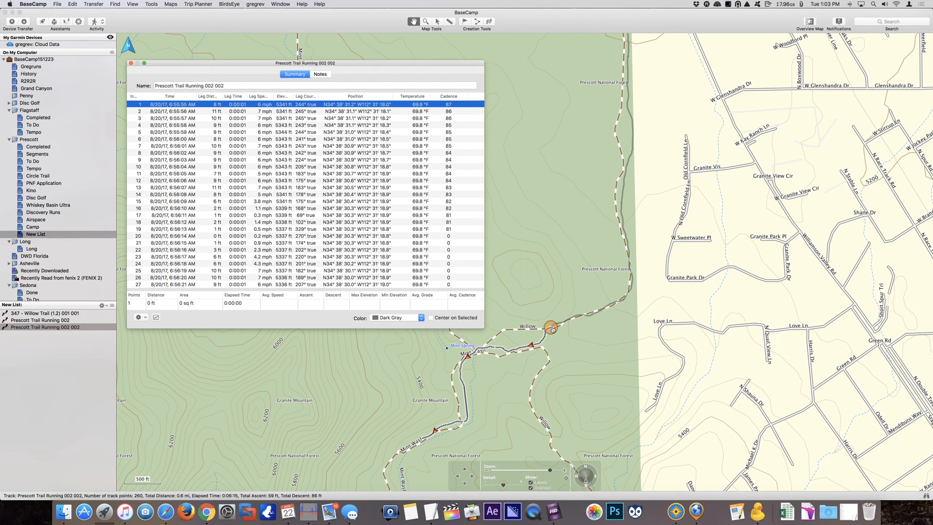
pyautogui.click(130, 64)
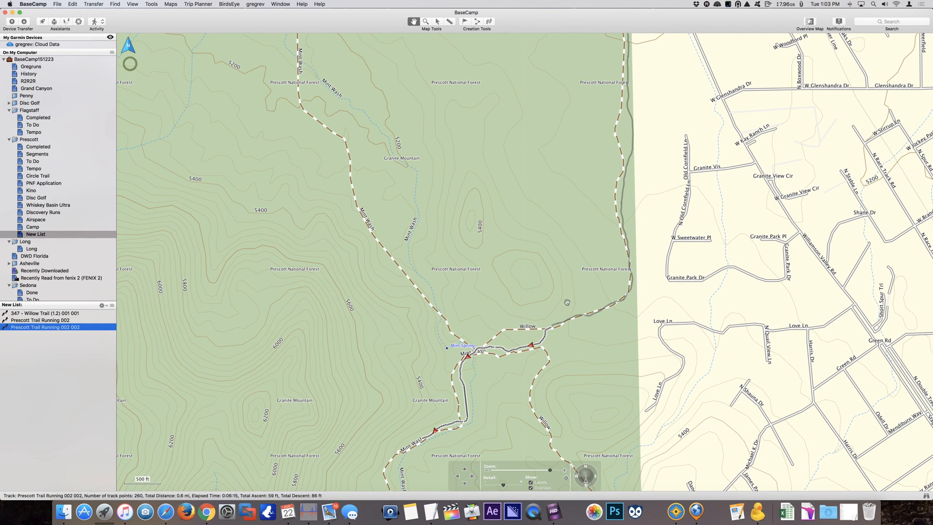
# Rename the Prescott Trail Running 002 track as Track 1
pyautogui.click(36, 313)
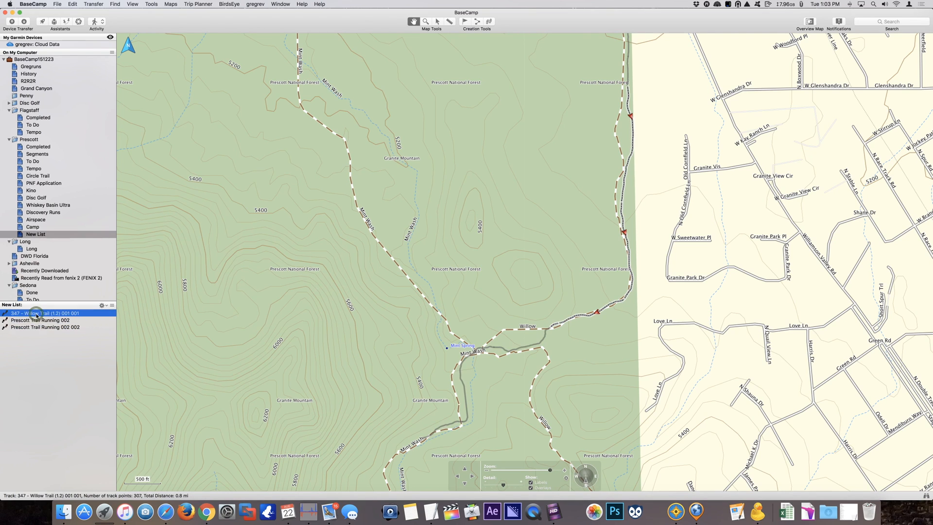
pyautogui.click(40, 321)
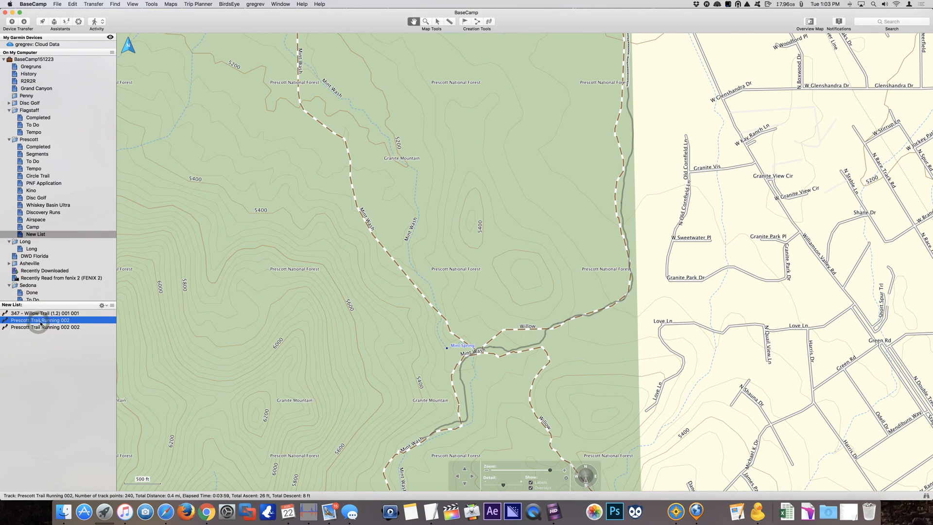
pyautogui.click(41, 321)
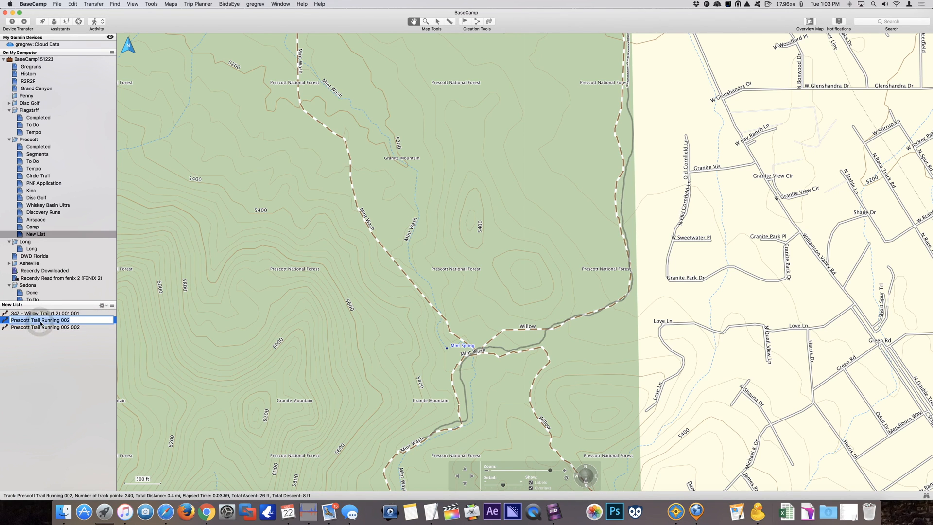
pyautogui.write('Pr')
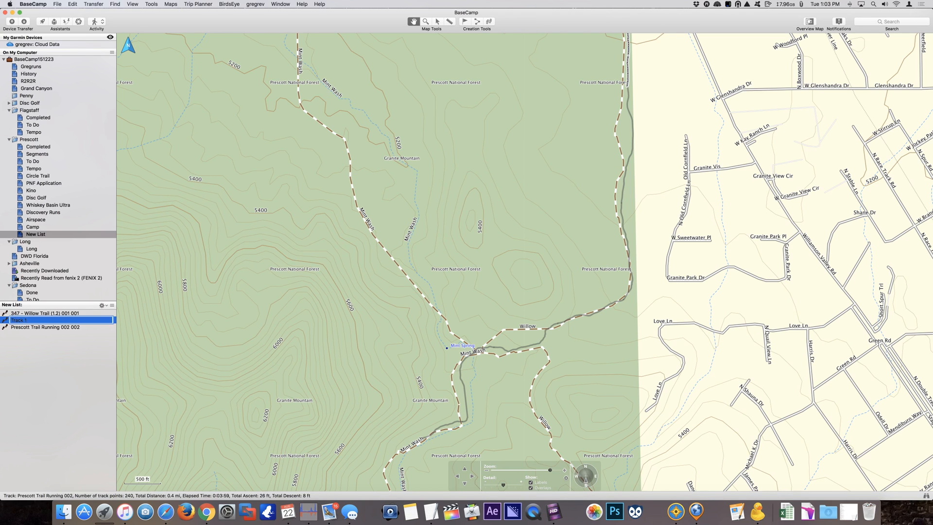
pyautogui.press('Return')
# Rename the 347 - Willow Trail (1.2) 001 001 track as Track 2
pyautogui.click(46, 321)
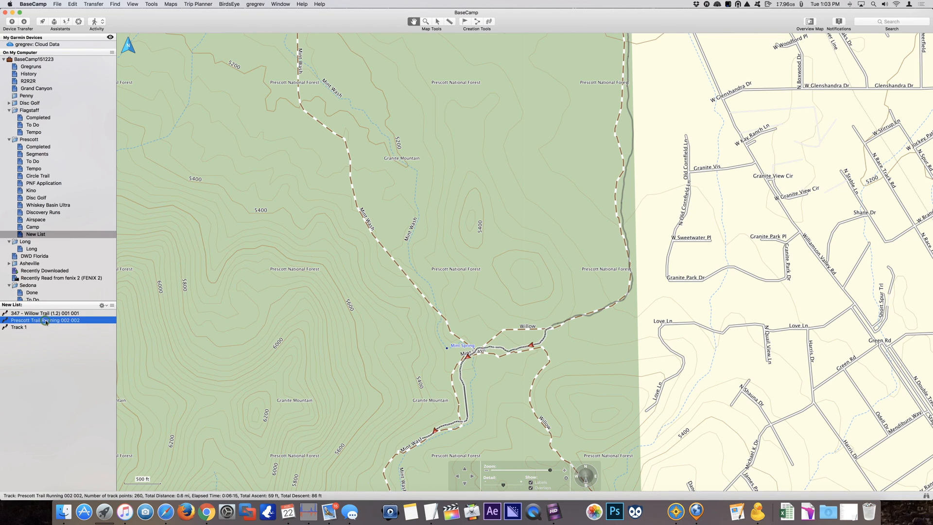
pyautogui.click(49, 313)
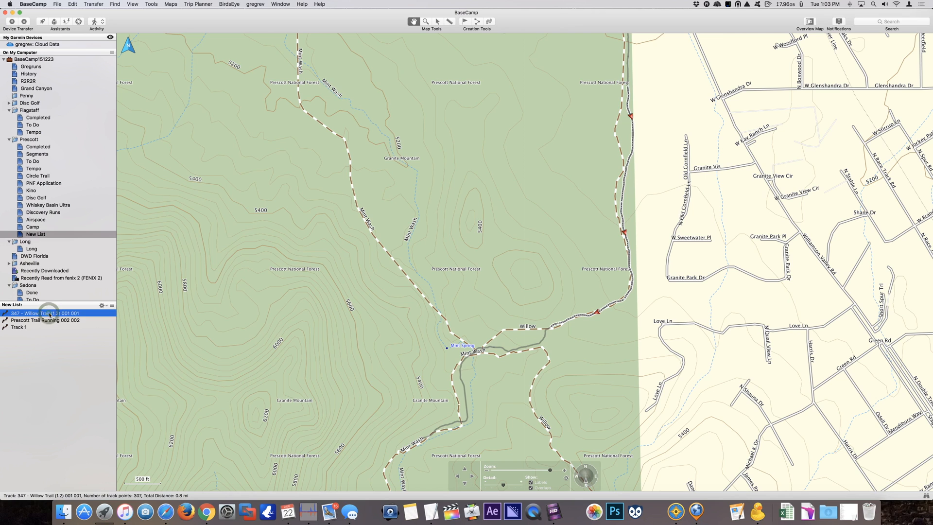
pyautogui.click(49, 313)
pyautogui.write('Track 2')
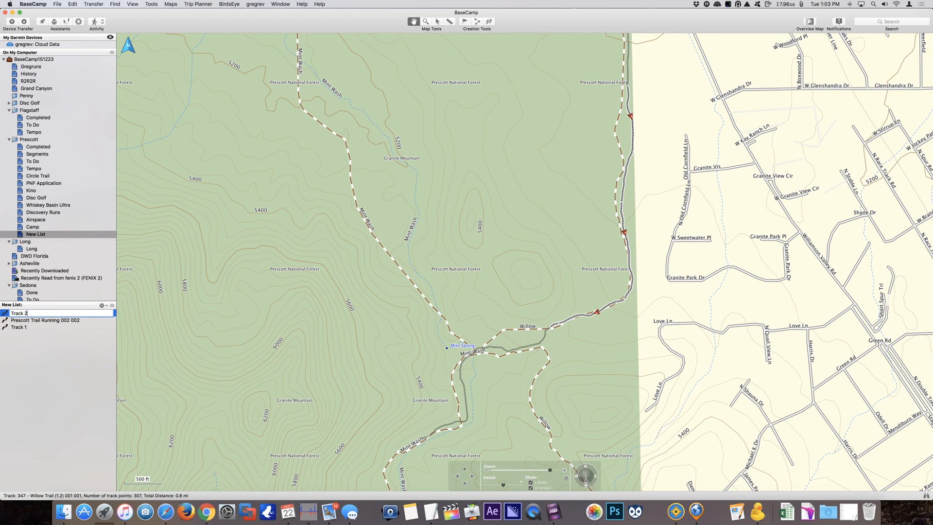
pyautogui.press('Return')
# Rename the Prescott Trail Running 002 002 track as Track 3
pyautogui.click(53, 313)
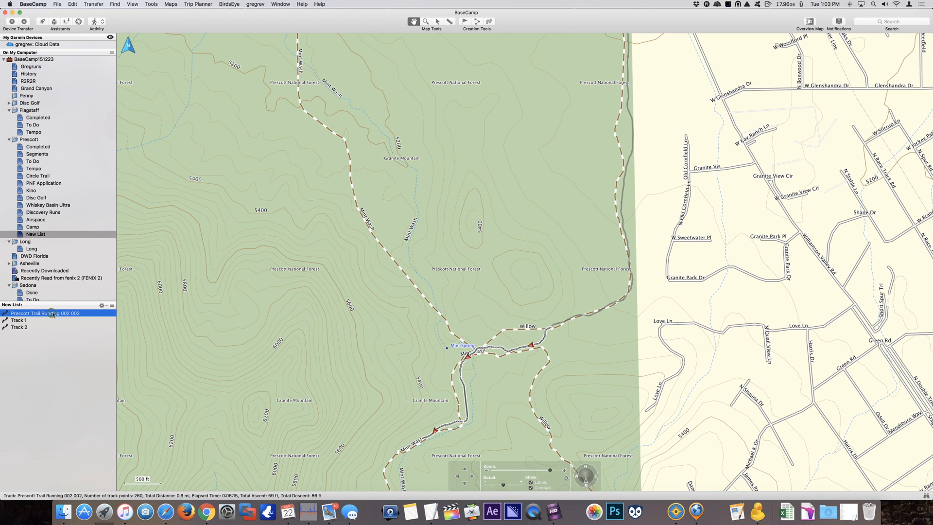
pyautogui.click(53, 314)
pyautogui.write('Track')
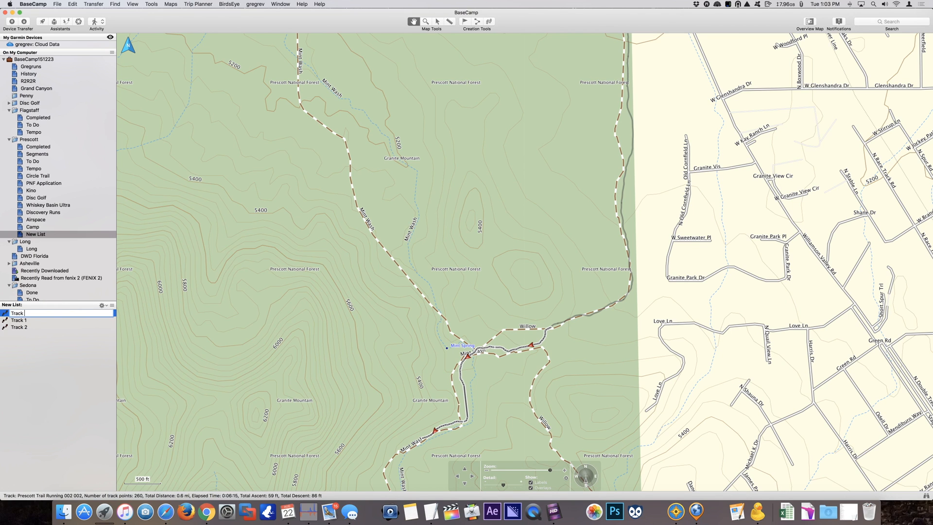
pyautogui.write(' 3')
pyautogui.press('Return')
# Examine the route order and the point timestamps of Track 1, Track 2 and Track 3 in their track details
pyautogui.click(33, 314)
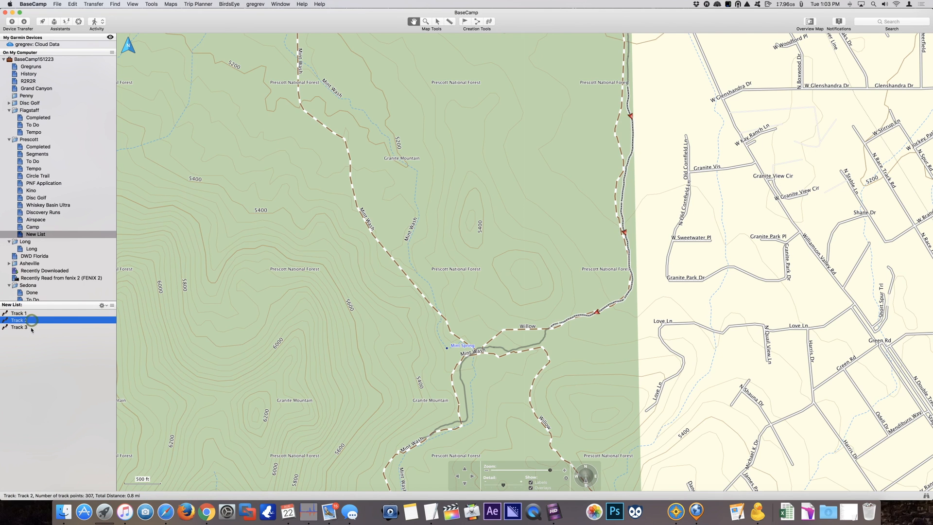
pyautogui.click(30, 328)
pyautogui.click(34, 320)
pyautogui.click(32, 314)
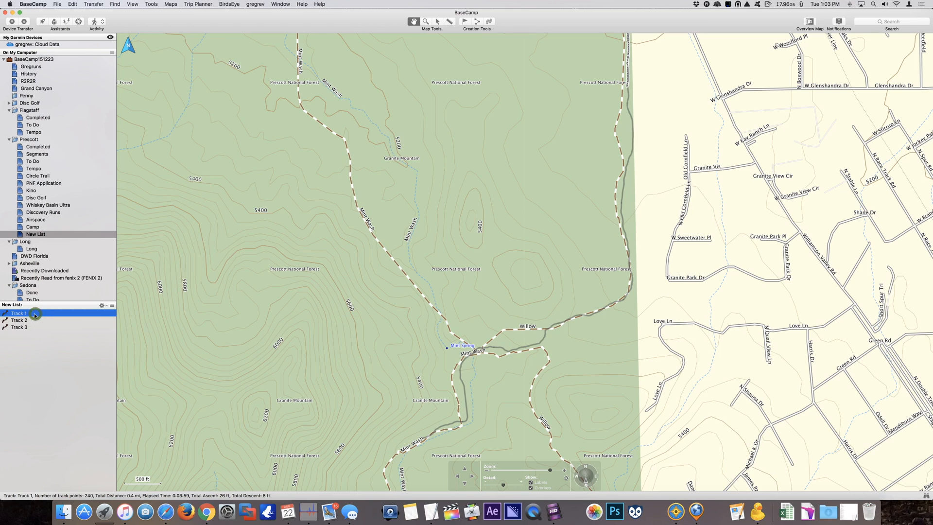
pyautogui.doubleClick(34, 314)
pyautogui.click(158, 105)
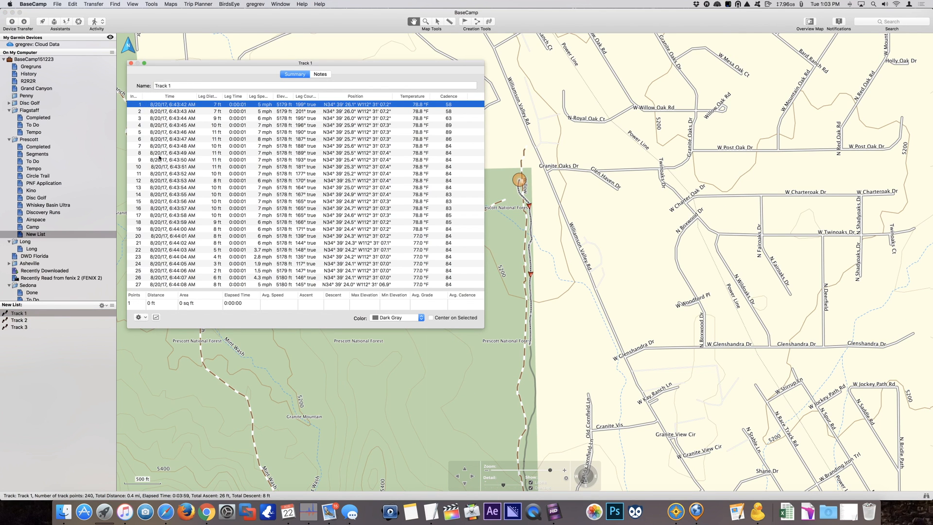
pyautogui.click(130, 64)
pyautogui.doubleClick(24, 320)
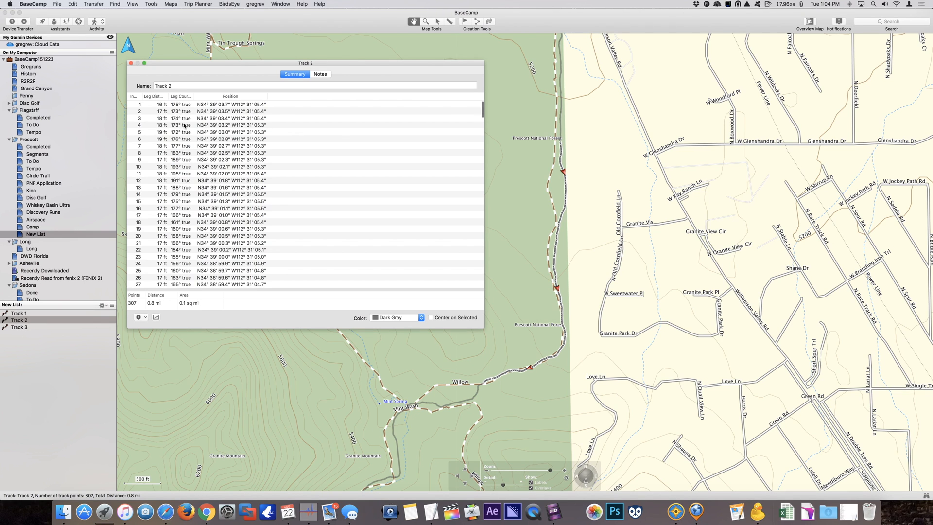
pyautogui.click(131, 64)
pyautogui.click(29, 327)
pyautogui.doubleClick(29, 327)
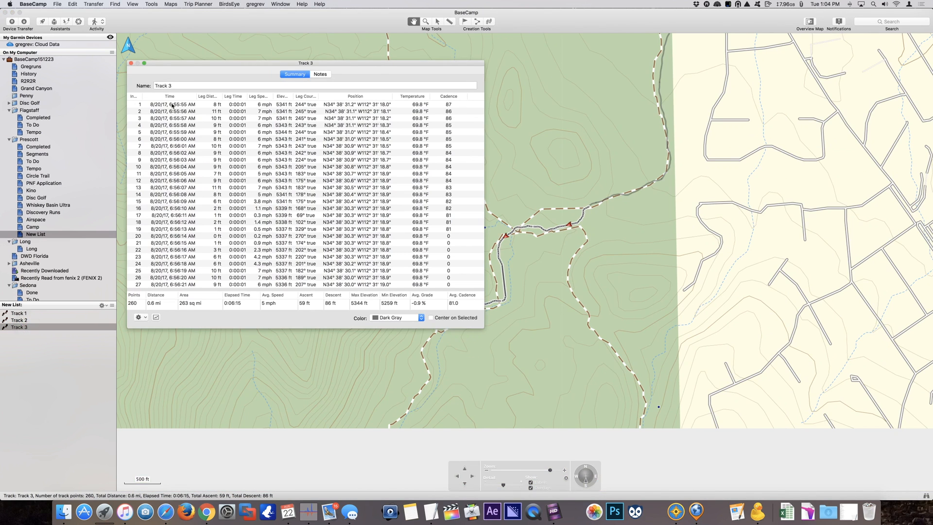
pyautogui.scroll(1, 193, 160)
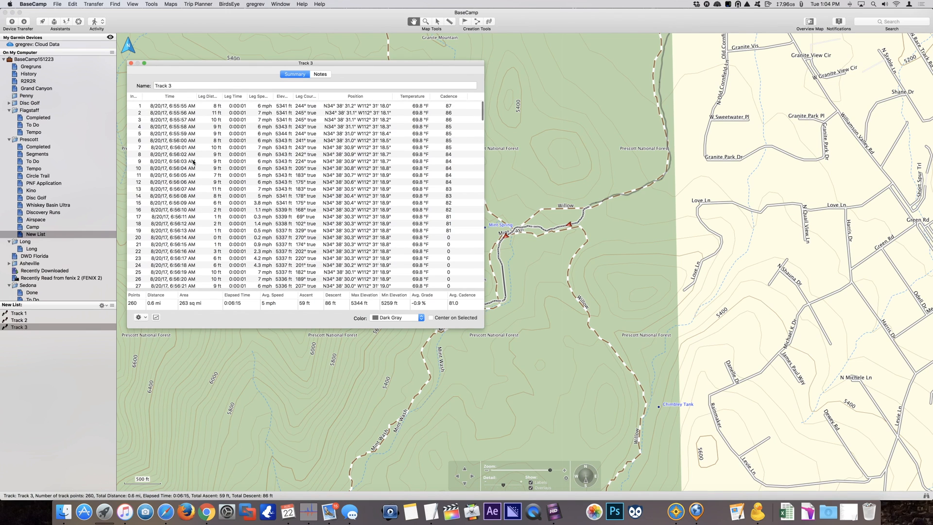
pyautogui.click(131, 63)
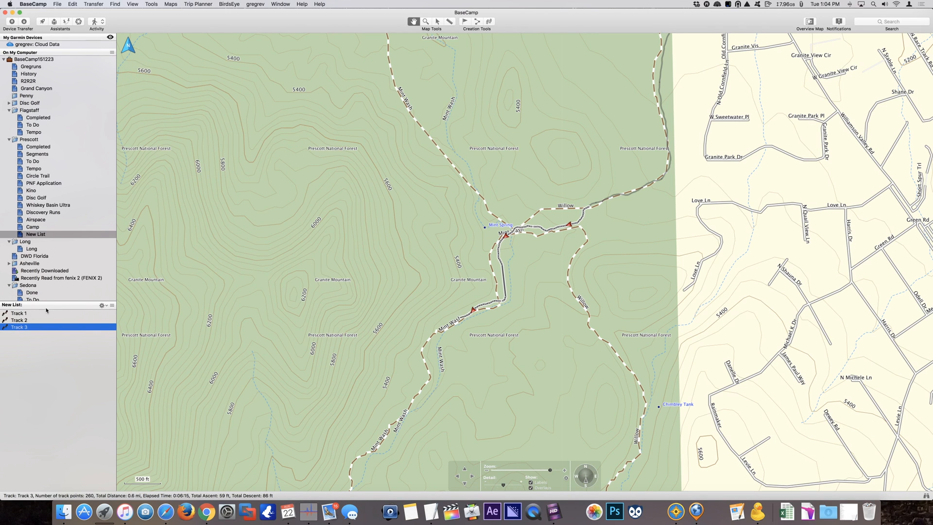
# Record Track 1's last point in a new TextEdit document as "240 point: 8/20/17 @ 6:47:41 AM" and close the track details
pyautogui.doubleClick(20, 313)
pyautogui.scroll(-20, 352, 188)
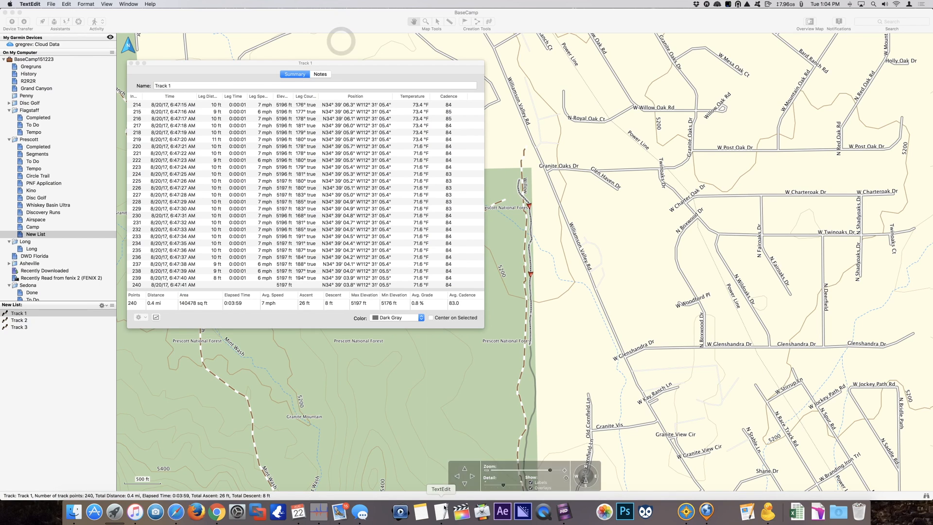
pyautogui.rightClick(443, 511)
pyautogui.click(470, 451)
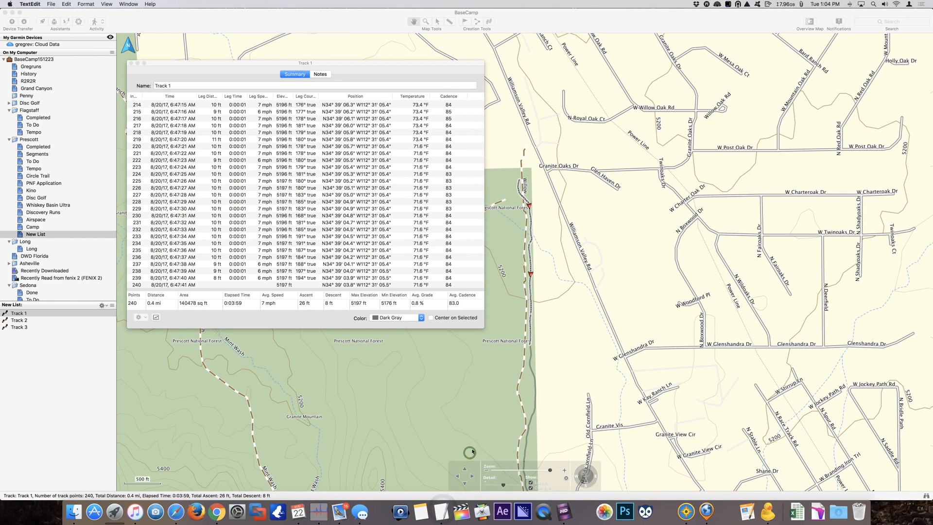
pyautogui.moveTo(309, 12); pyautogui.dragTo(720, 96)
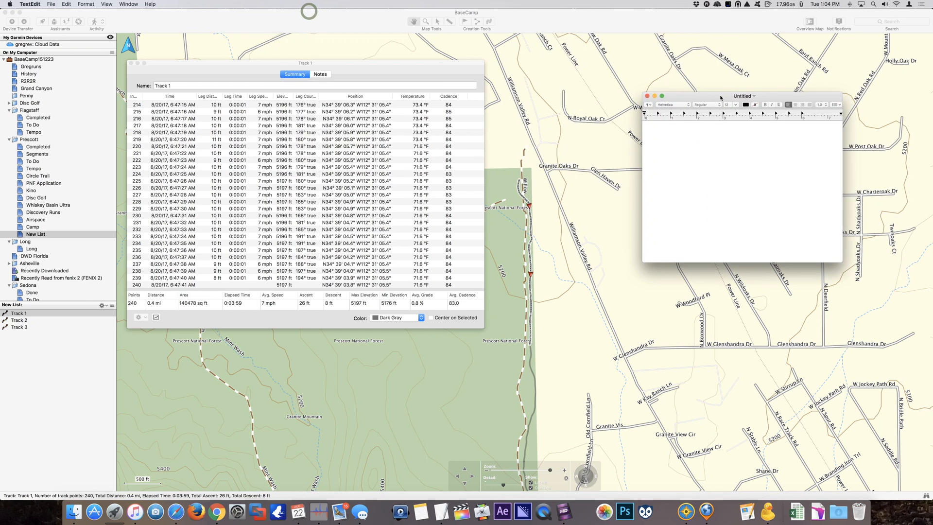
pyautogui.click(680, 136)
pyautogui.write('240 point: 8:20')
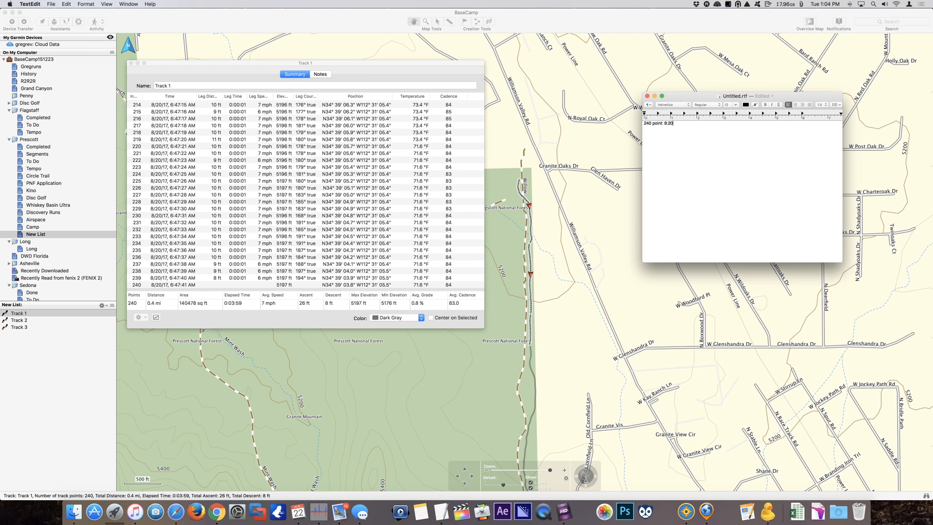
pyautogui.write('/1')
pyautogui.click(131, 63)
# Add the time of Track 3's first point, 6:55:55am, to the TextEdit note and close the track details
pyautogui.click(26, 327)
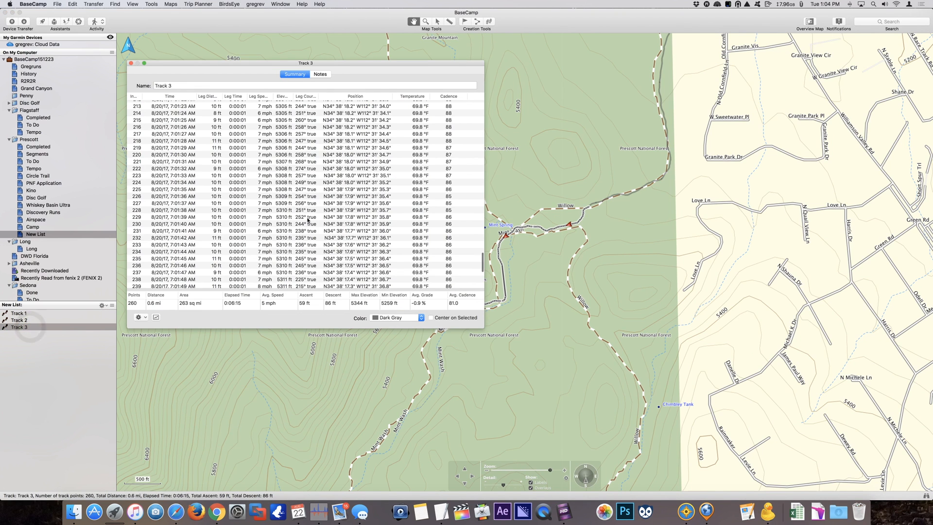
pyautogui.scroll(20, 308, 220)
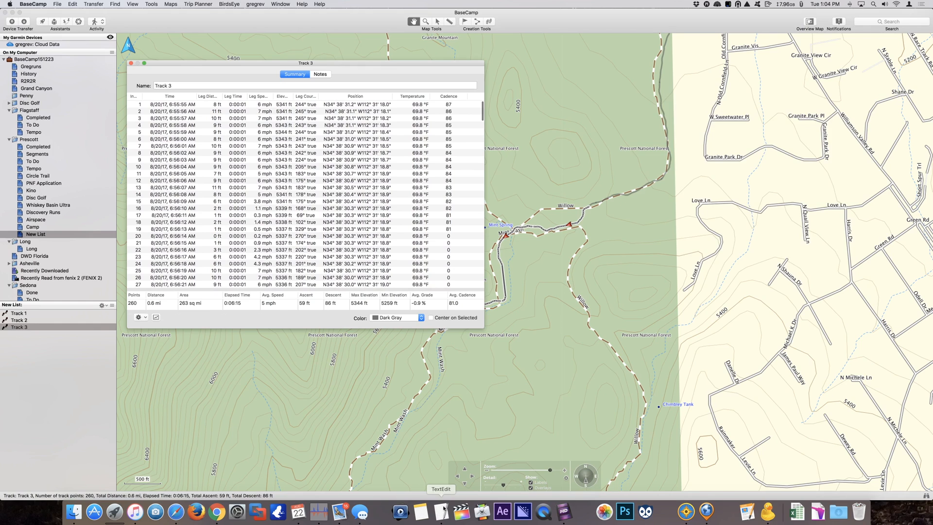
pyautogui.click(439, 510)
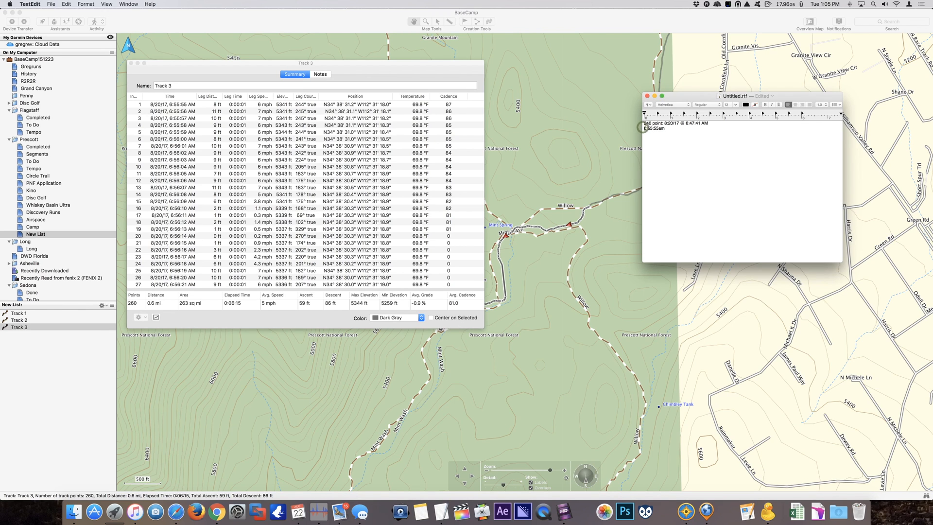
pyautogui.click(715, 123)
pyautogui.click(652, 128)
pyautogui.click(130, 62)
# Join Track 1, Track 2 and Track 3 in that order into one new track, keeping the original tracks
pyautogui.click(28, 313)
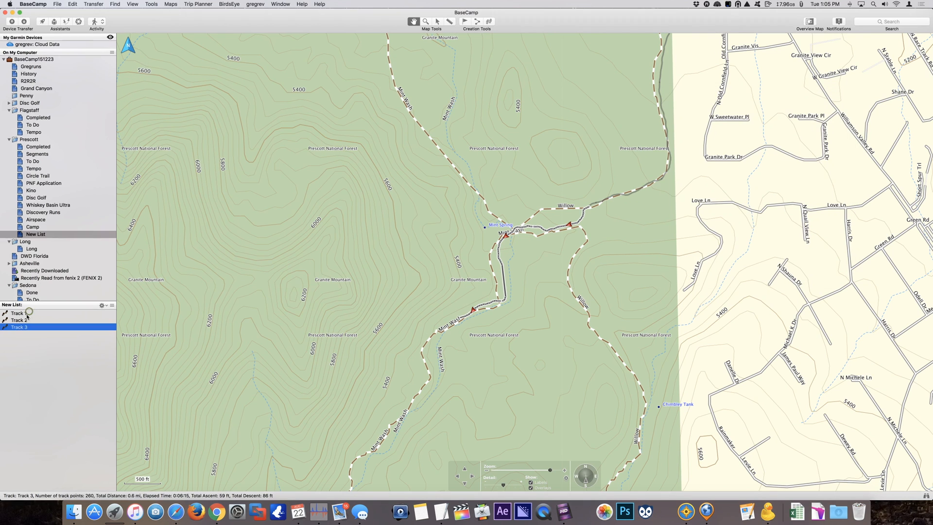
pyautogui.keyDown('shift'); pyautogui.click(27, 327); pyautogui.keyUp('shift')
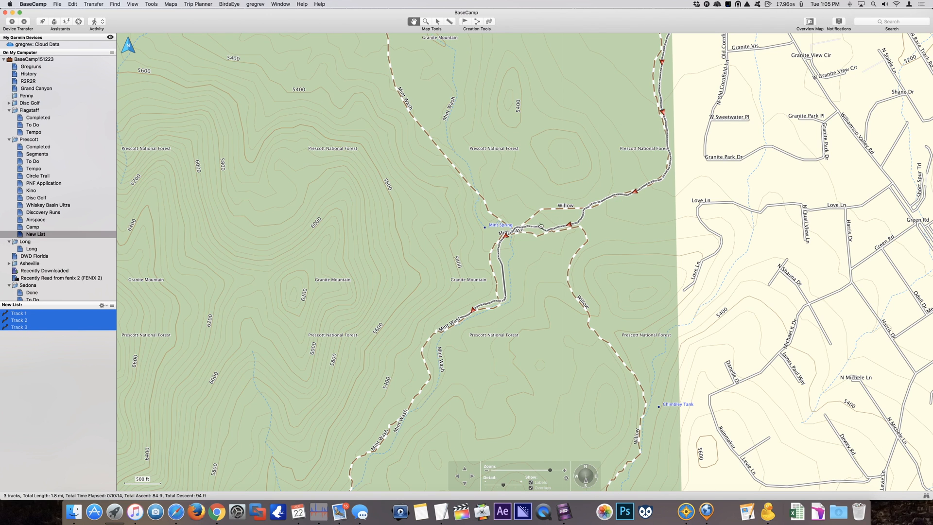
pyautogui.rightClick(39, 327)
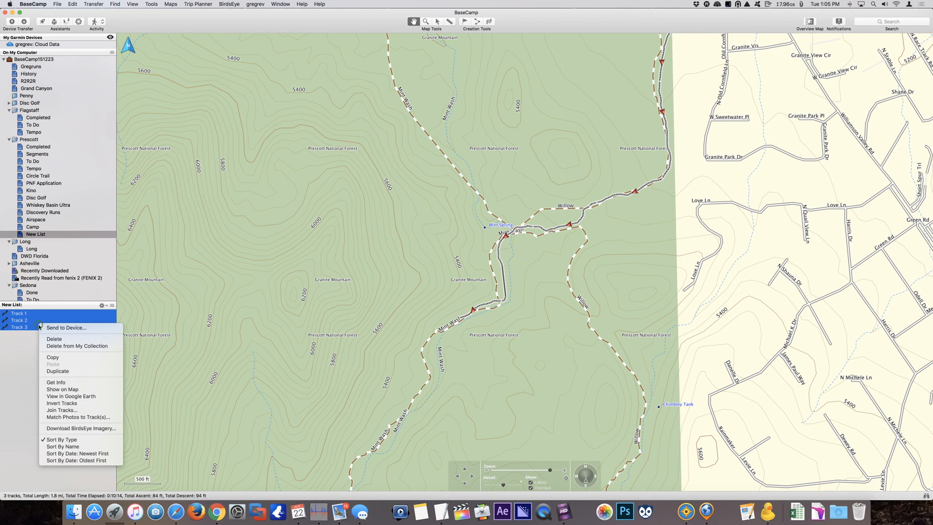
pyautogui.click(79, 414)
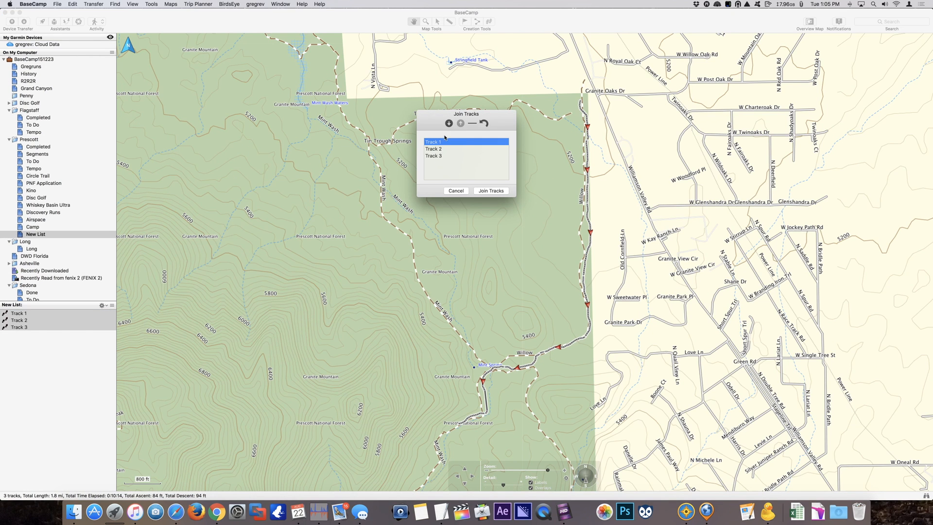
pyautogui.click(487, 192)
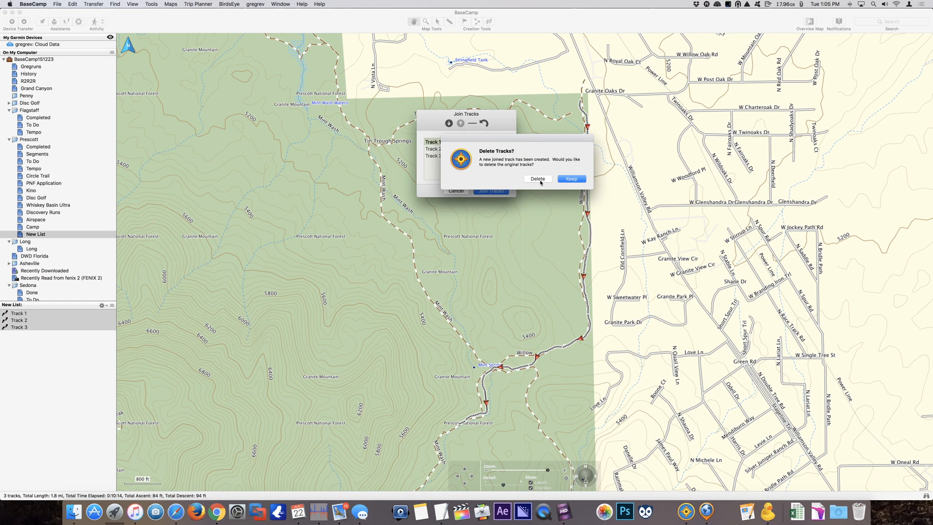
pyautogui.click(574, 180)
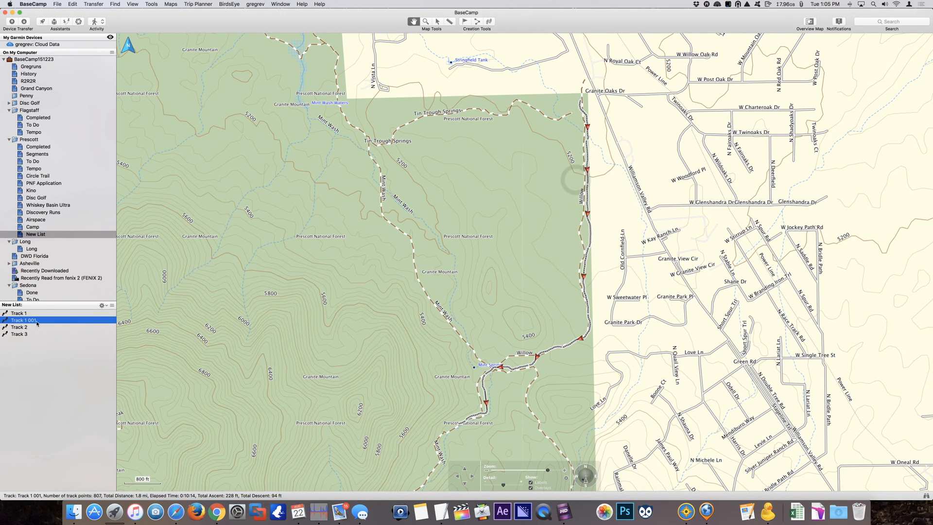
# Rename the joined track as Final
pyautogui.click(35, 322)
pyautogui.write('Final')
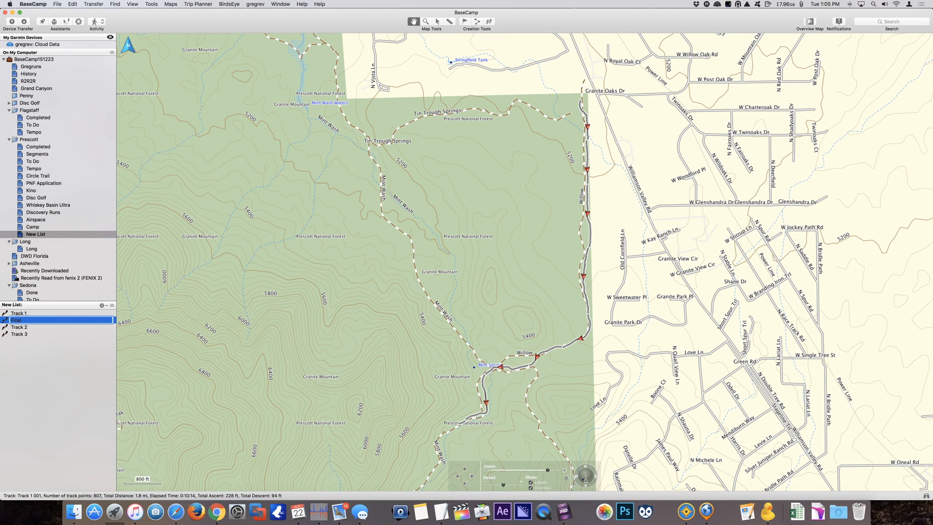
pyautogui.press('Return')
# Examine the Final track's point list for timestamps before and within the filled gap section
pyautogui.doubleClick(39, 315)
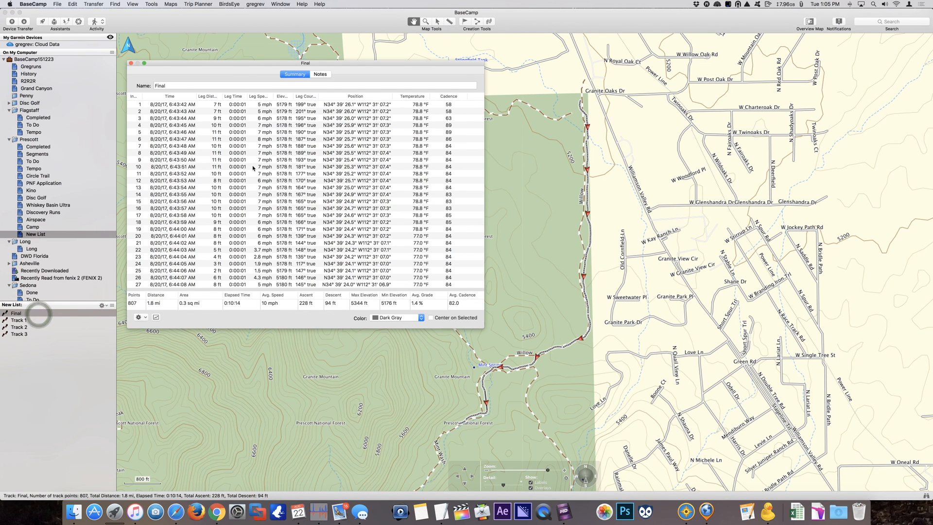
pyautogui.scroll(-5, 252, 167)
pyautogui.scroll(-20, 252, 167)
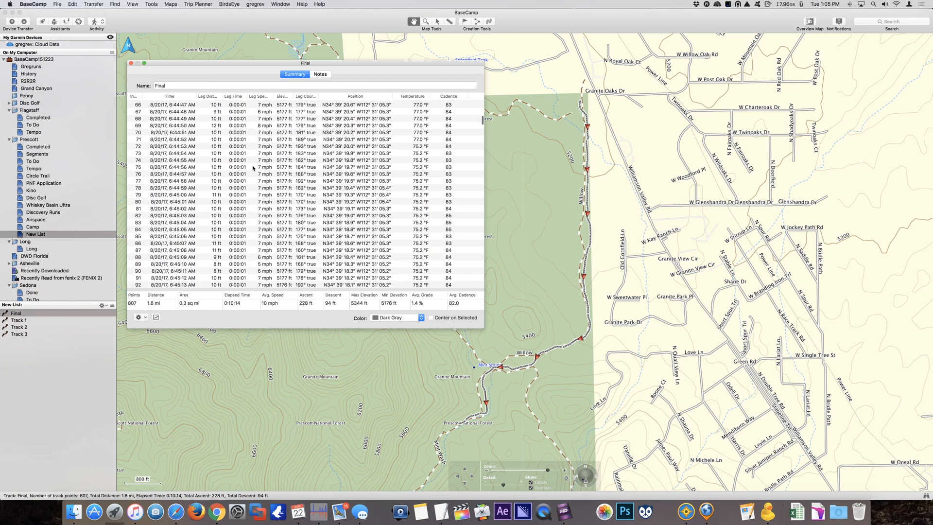
pyautogui.scroll(-20, 252, 168)
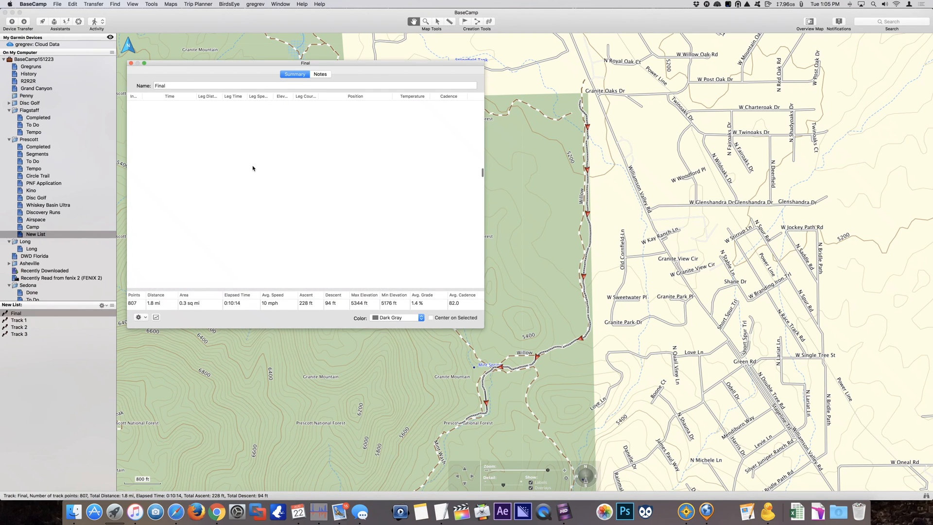
pyautogui.scroll(5, 252, 168)
pyautogui.click(333, 214)
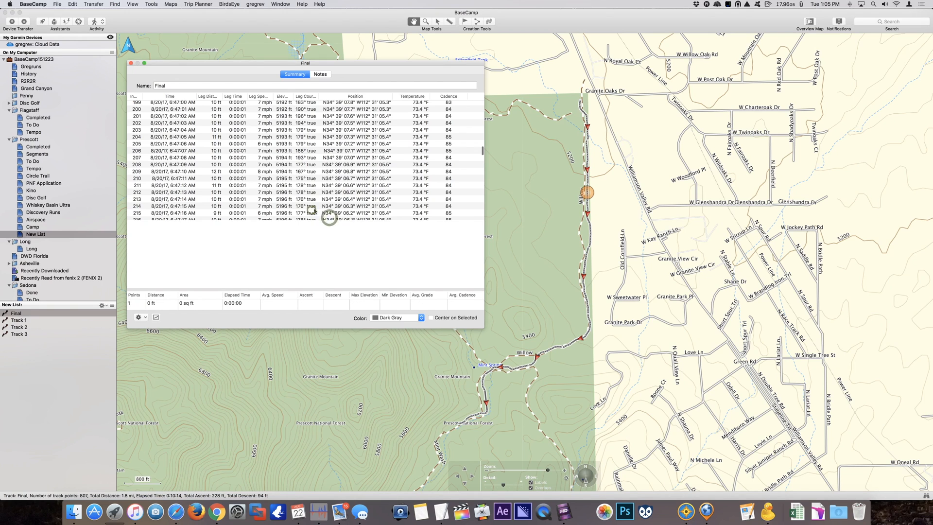
pyautogui.click(289, 195)
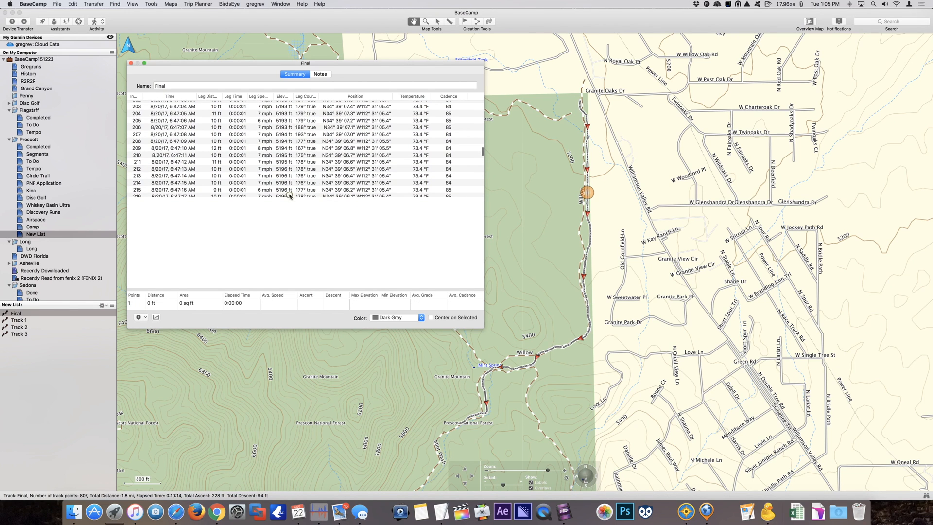
pyautogui.scroll(-7, 293, 182)
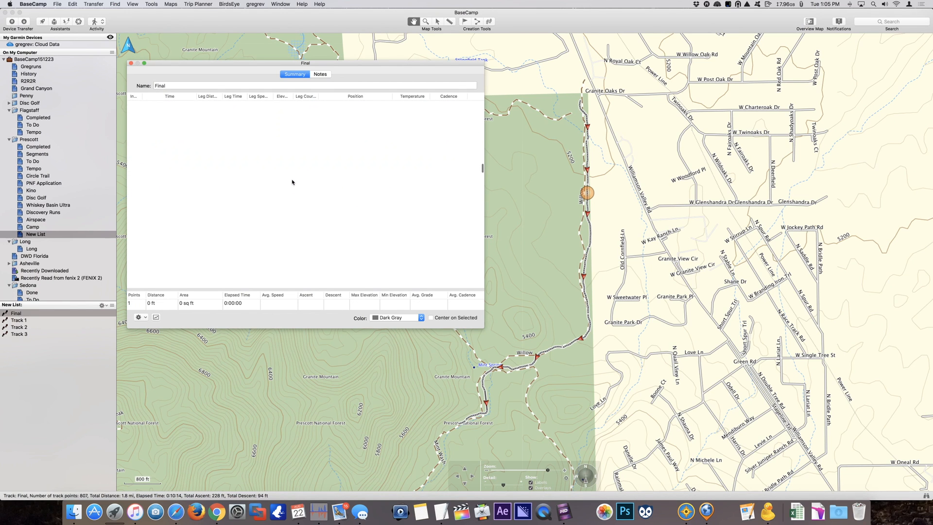
pyautogui.click(217, 222)
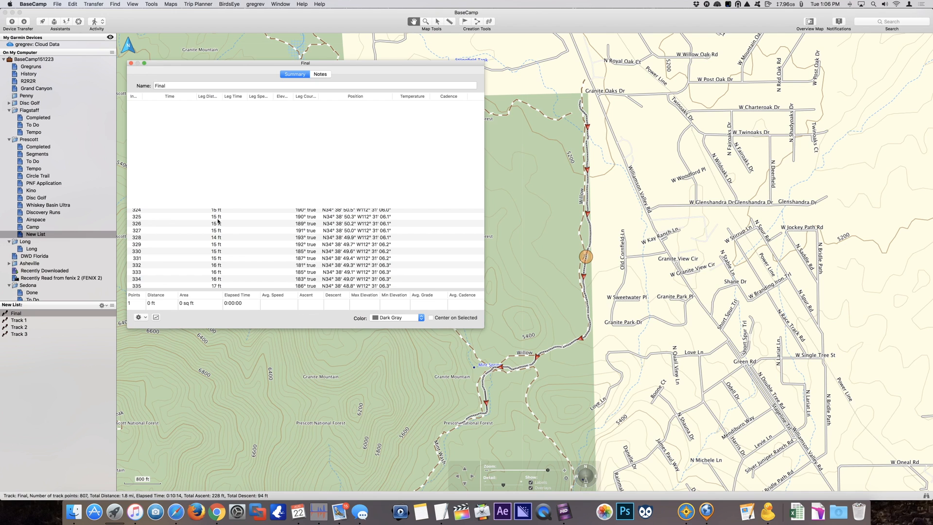
pyautogui.scroll(1, 218, 221)
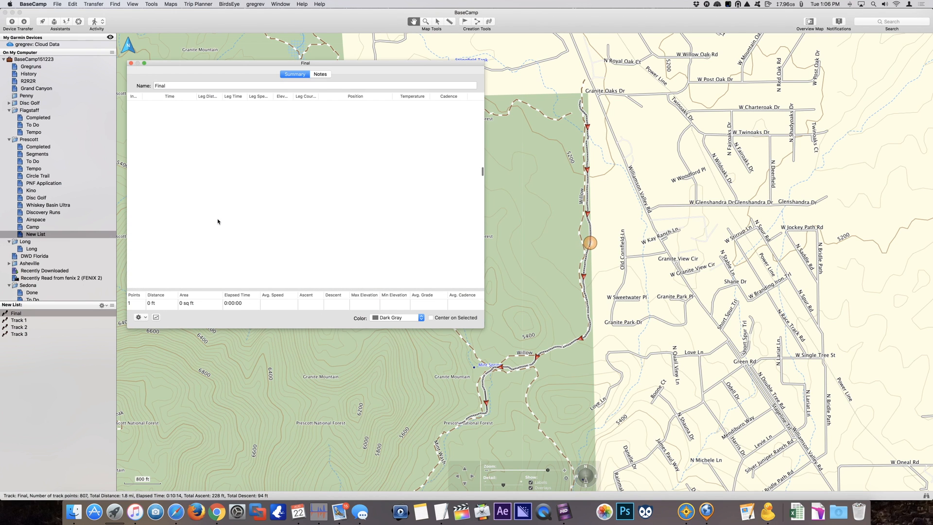
pyautogui.press('Up')
pyautogui.scroll(5, 264, 203)
pyautogui.scroll(4, 264, 203)
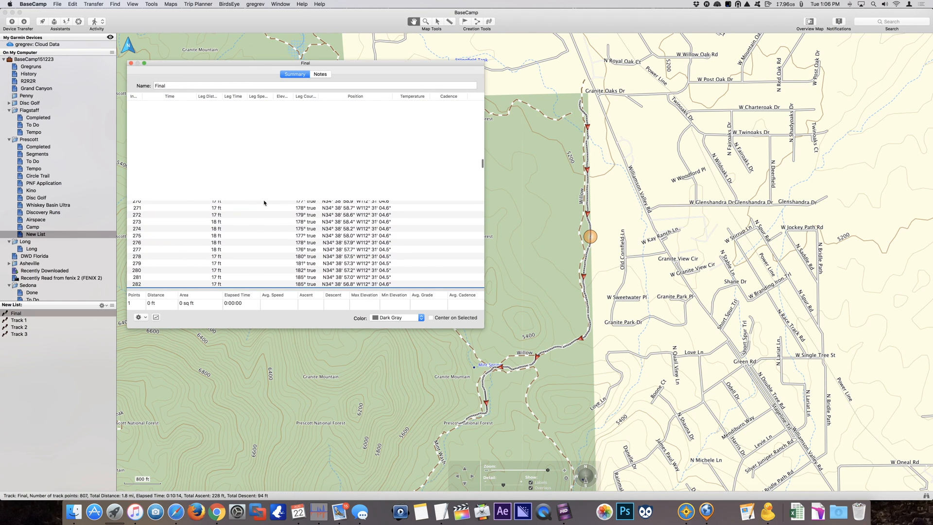
pyautogui.scroll(-4, 263, 203)
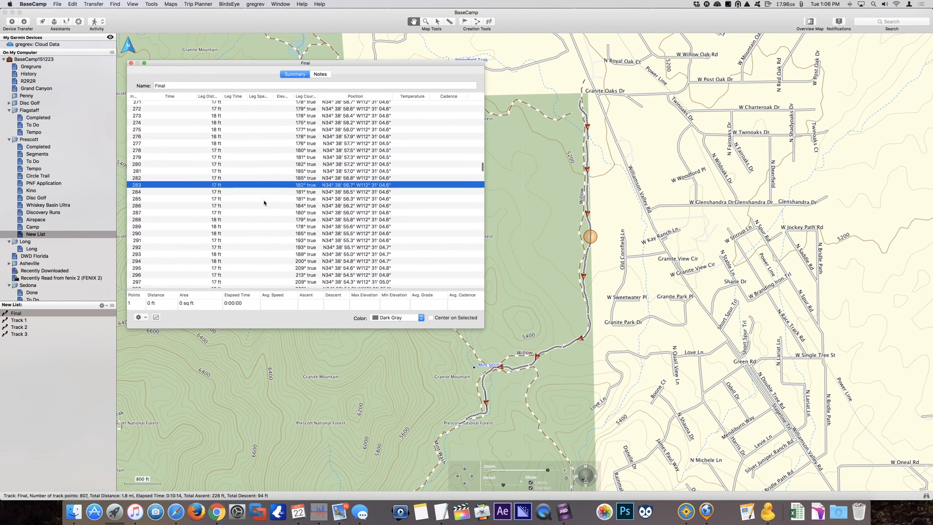
# Check which track actions are available for a selected gap point, and close the Final track's details
pyautogui.click(167, 152)
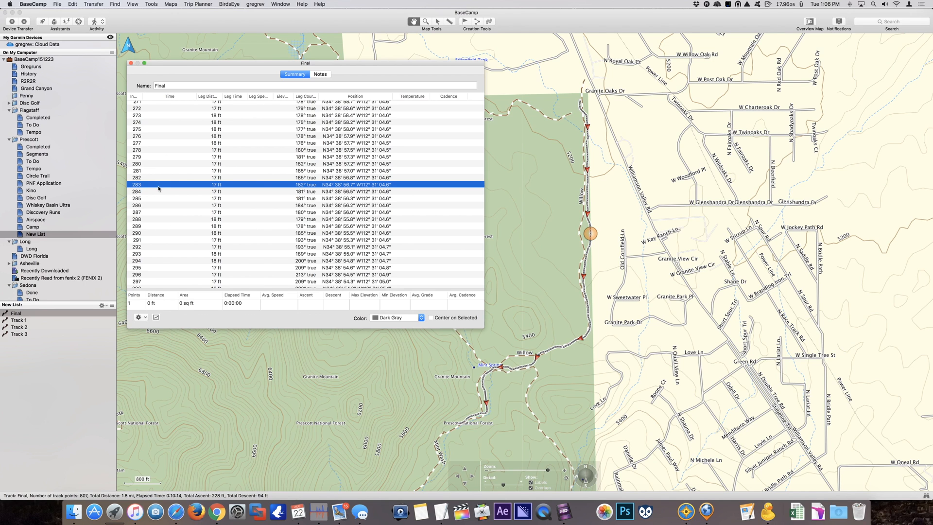
pyautogui.click(145, 319)
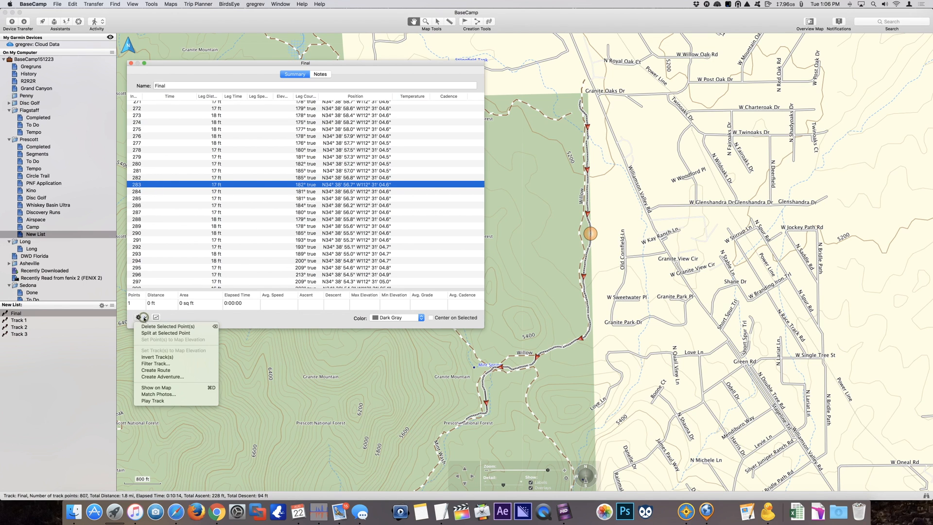
pyautogui.click(144, 318)
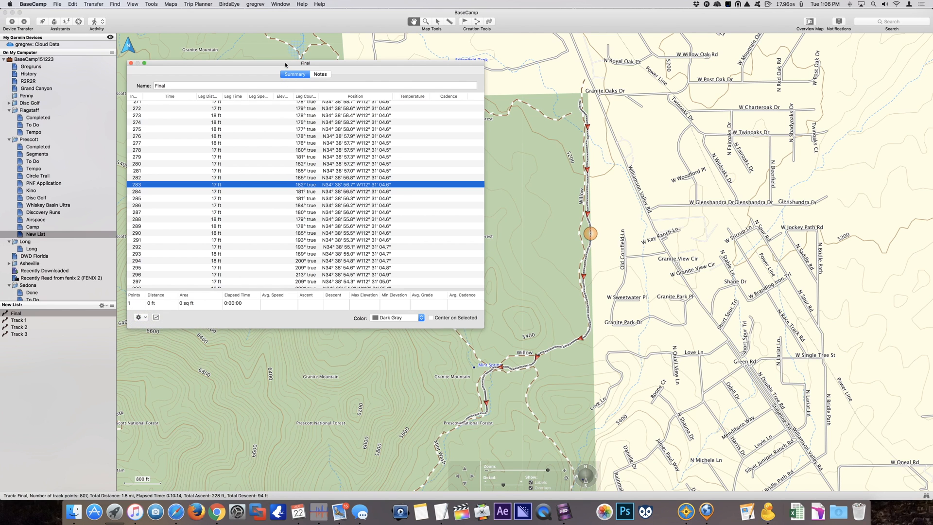
pyautogui.click(131, 64)
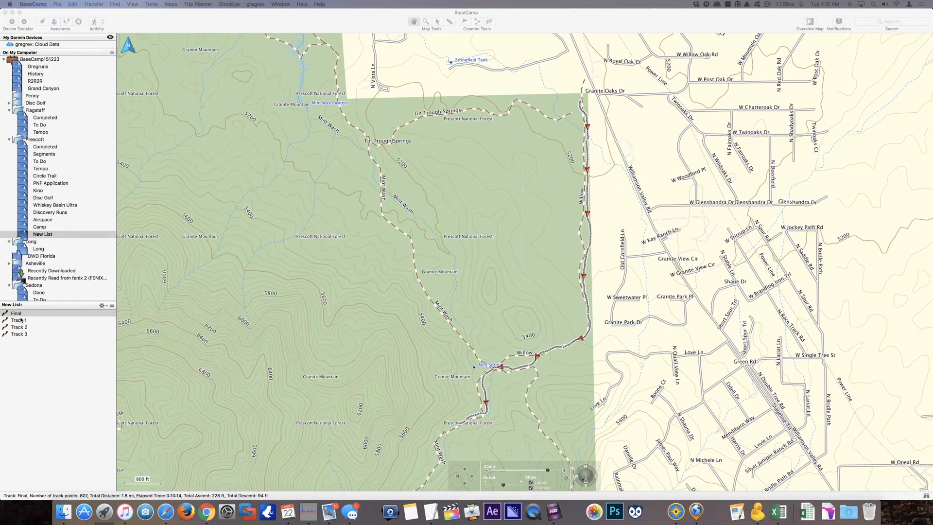
# Export the Final track to the Tutorial folder as Final.GPX in GPX v1.1 format
pyautogui.click(25, 313)
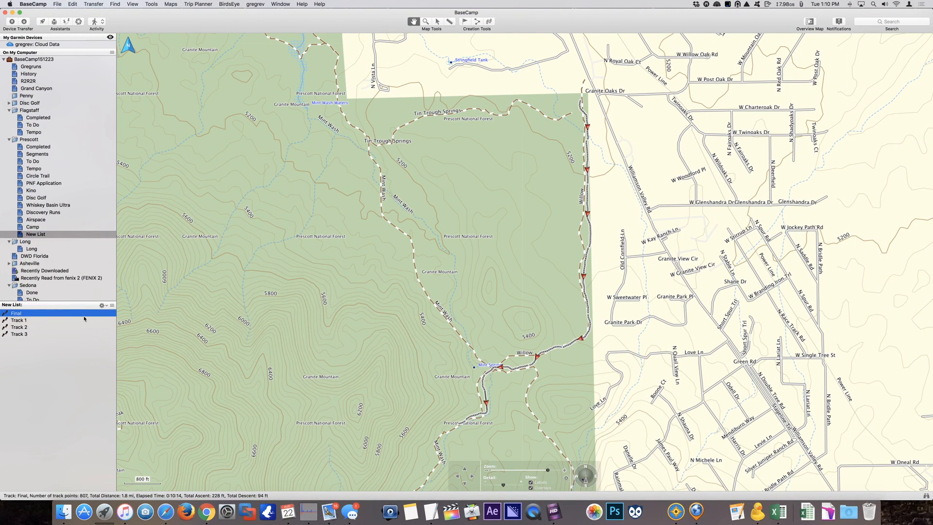
pyautogui.click(57, 4)
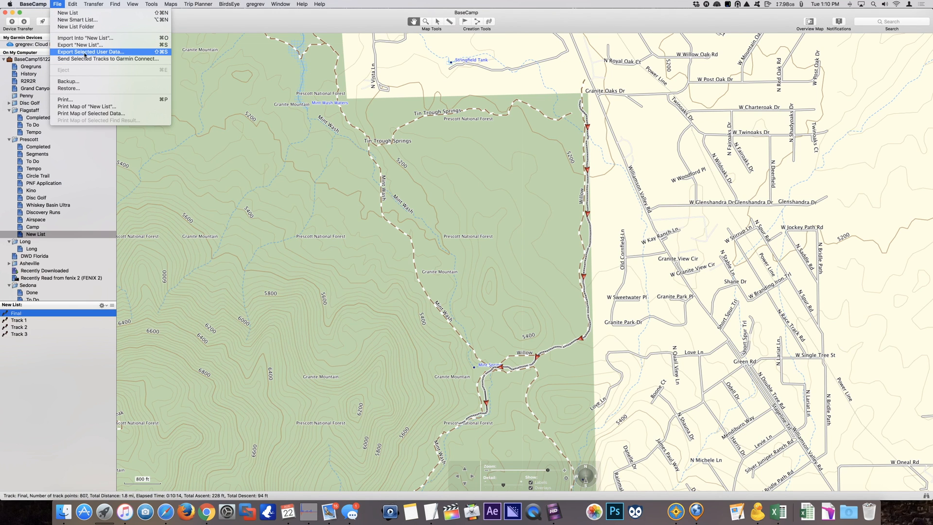
pyautogui.click(102, 52)
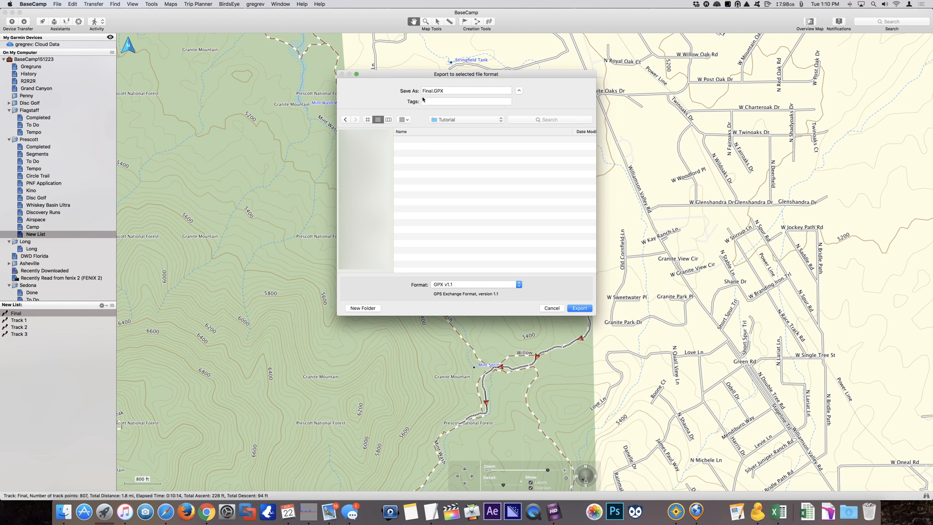
pyautogui.click(587, 309)
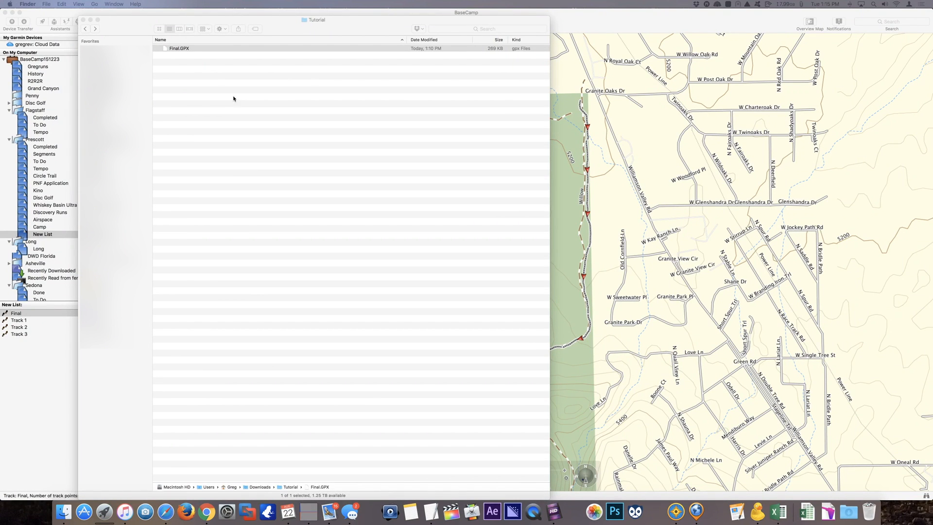
# Rename Final.GPX in the Finder's Tutorial folder to Final.csv and accept the extension change
pyautogui.click(187, 52)
pyautogui.click(185, 48)
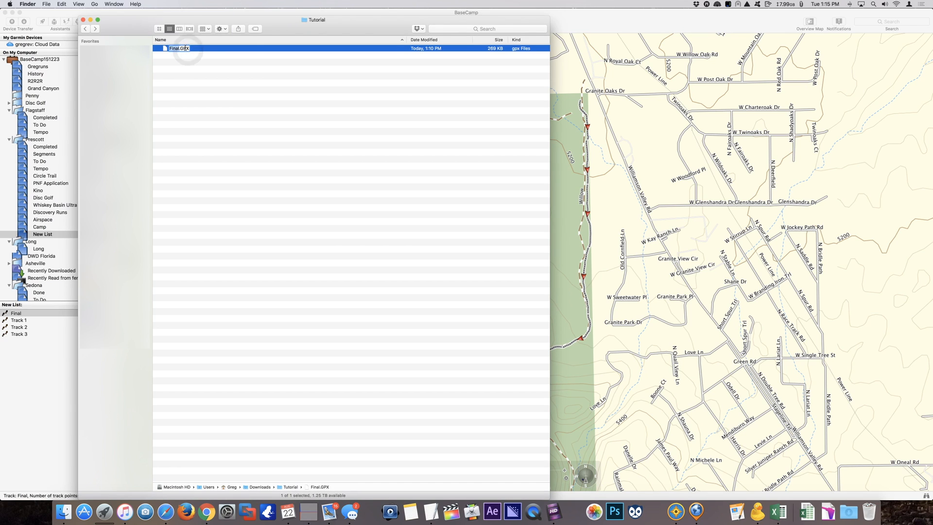
pyautogui.press('Return')
pyautogui.press('Return')
pyautogui.press('Right')
pyautogui.hotkey('shift', 'Right')
pyautogui.hotkey('shift', 'Right')
pyautogui.hotkey('shift', 'Right')
pyautogui.write('csv')
pyautogui.press('Return')
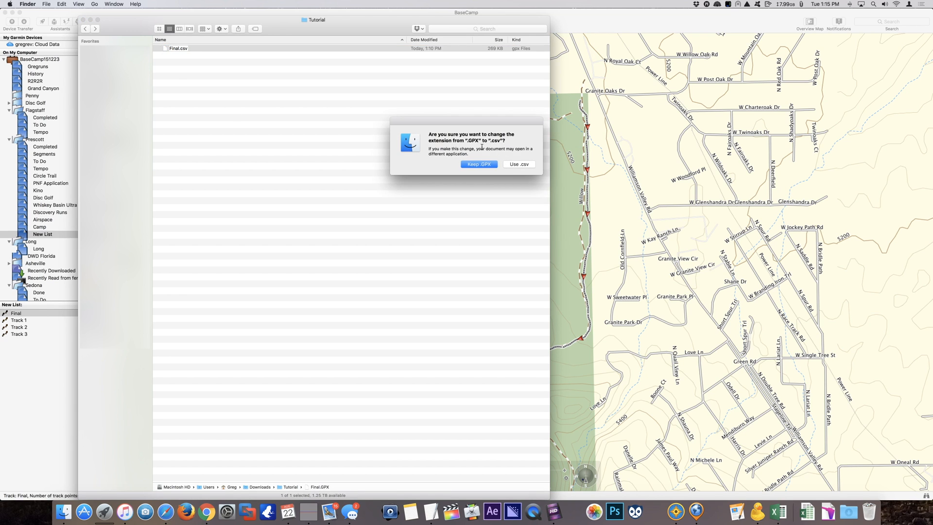
pyautogui.click(519, 165)
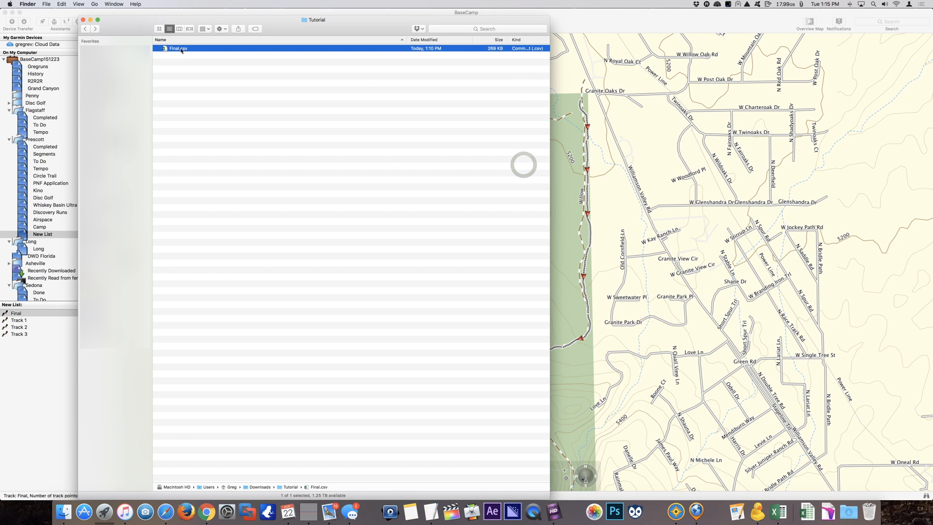
# Open Final.csv in Microsoft Excel, enlarge its window and widen column A to fit the track point lines
pyautogui.moveTo(177, 50); pyautogui.dragTo(780, 517)
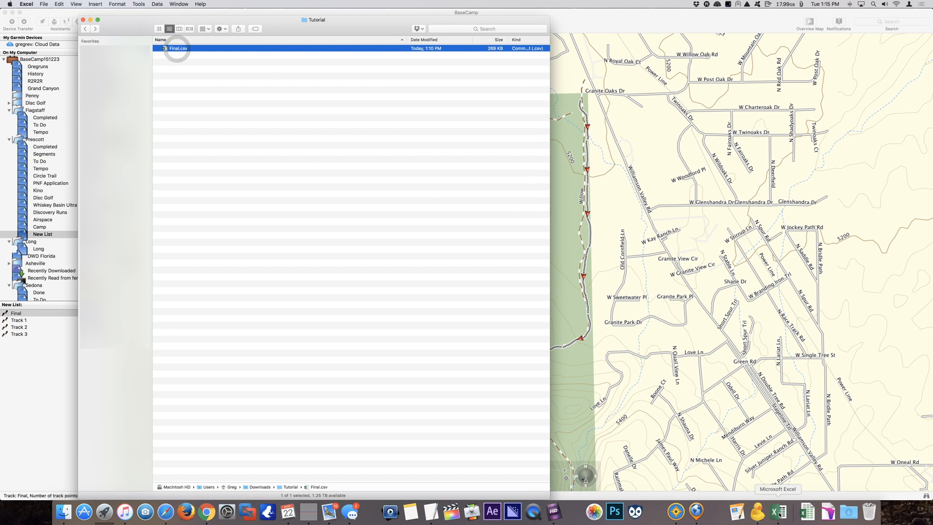
pyautogui.doubleClick(401, 21)
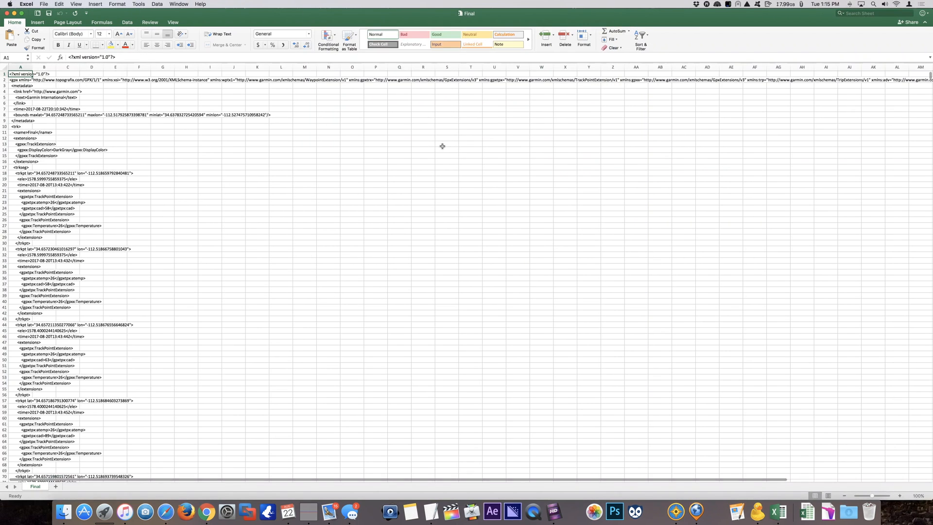
pyautogui.moveTo(32, 68); pyautogui.dragTo(173, 78)
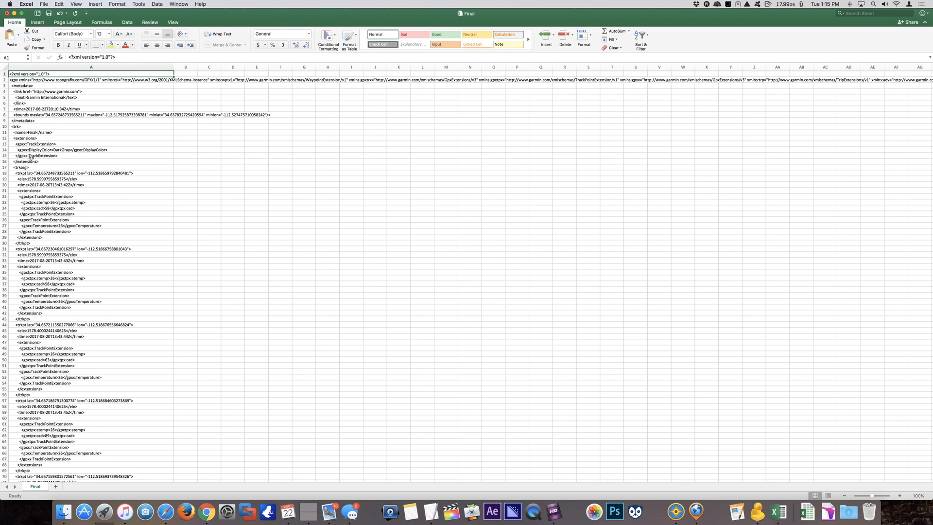
# Examine the track header rows and the first track point's opening row in the Final sheet
pyautogui.click(27, 173)
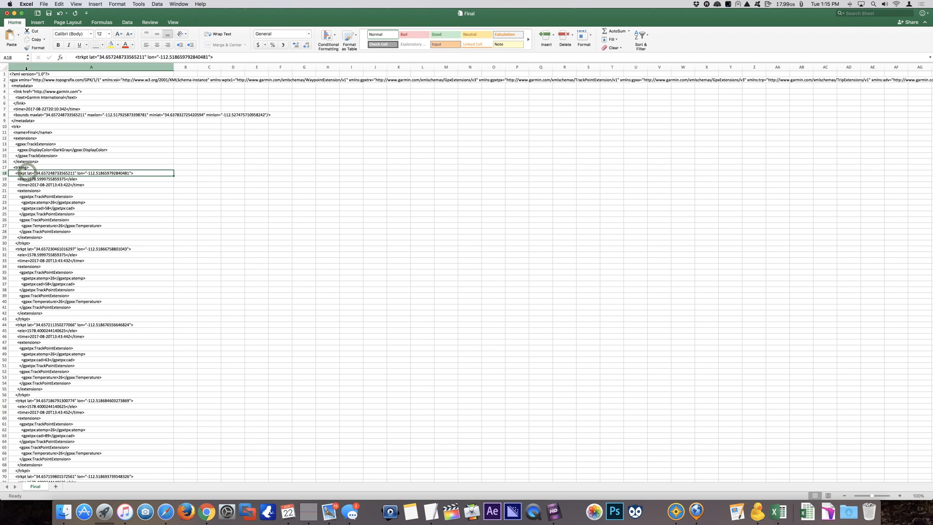
pyautogui.click(4, 126)
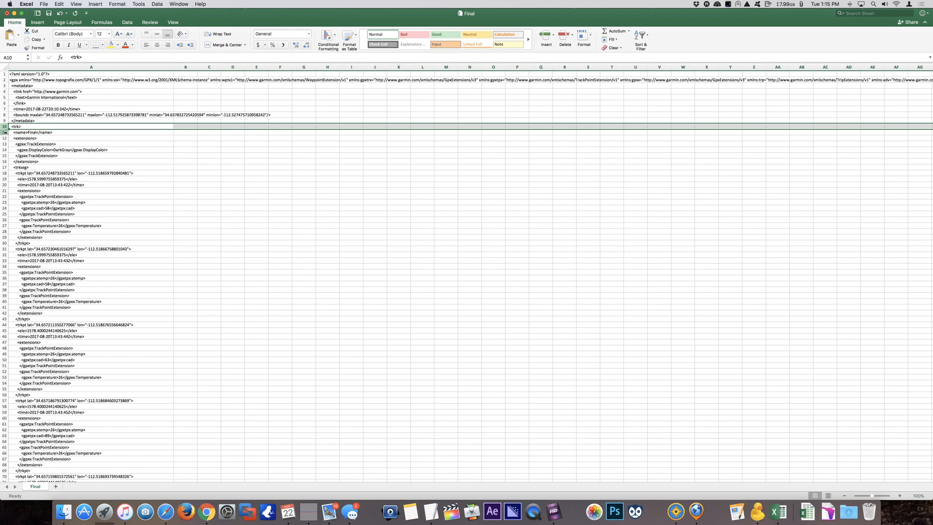
pyautogui.click(4, 132)
pyautogui.click(5, 138)
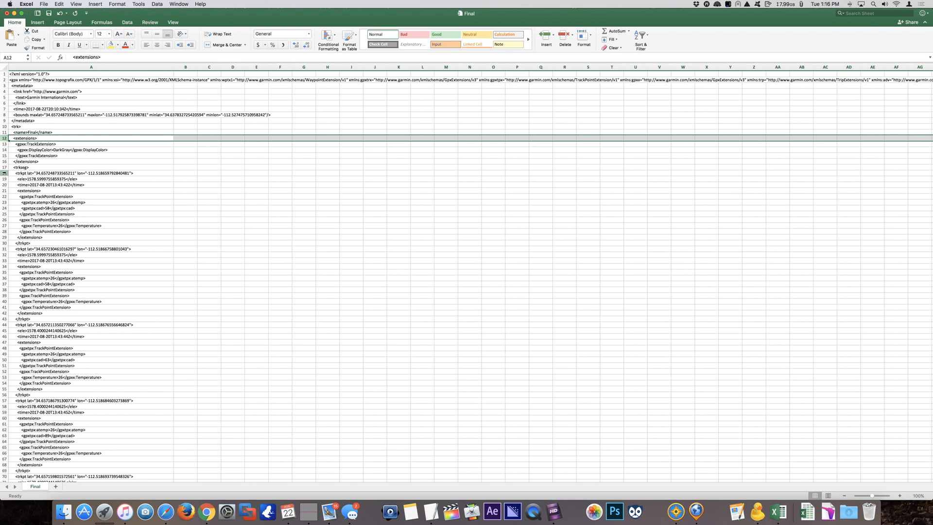
pyautogui.click(4, 173)
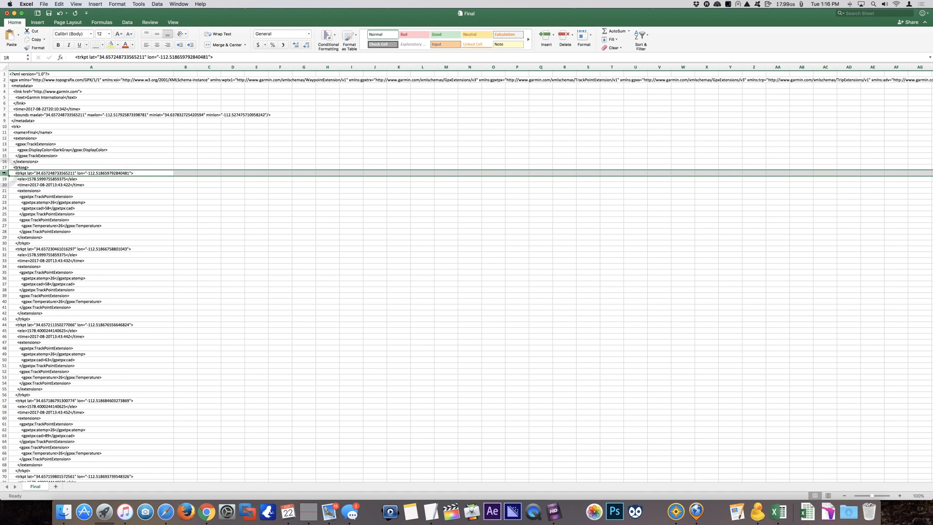
# Select rows 18 to 30 and examine the first track point's elevation, time and extension lines
pyautogui.moveTo(4, 173); pyautogui.dragTo(4, 244)
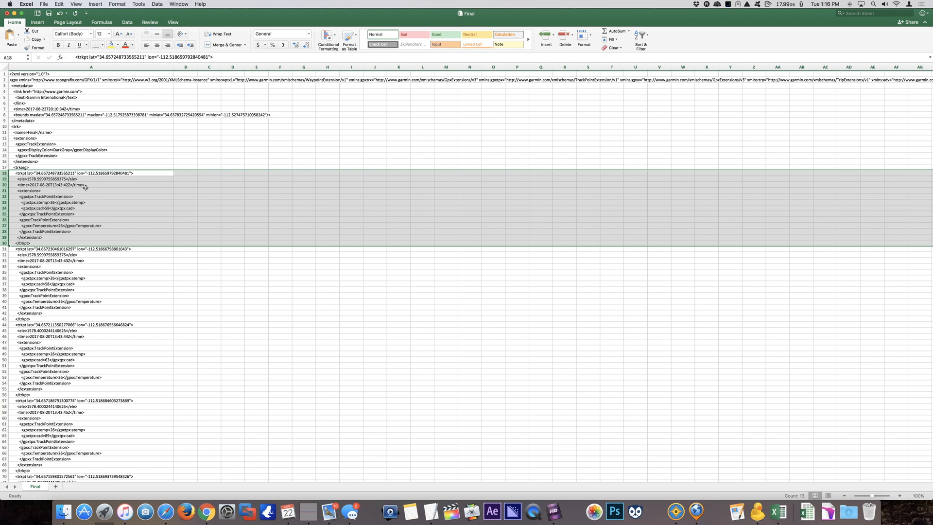
pyautogui.scroll(5, 59, 186)
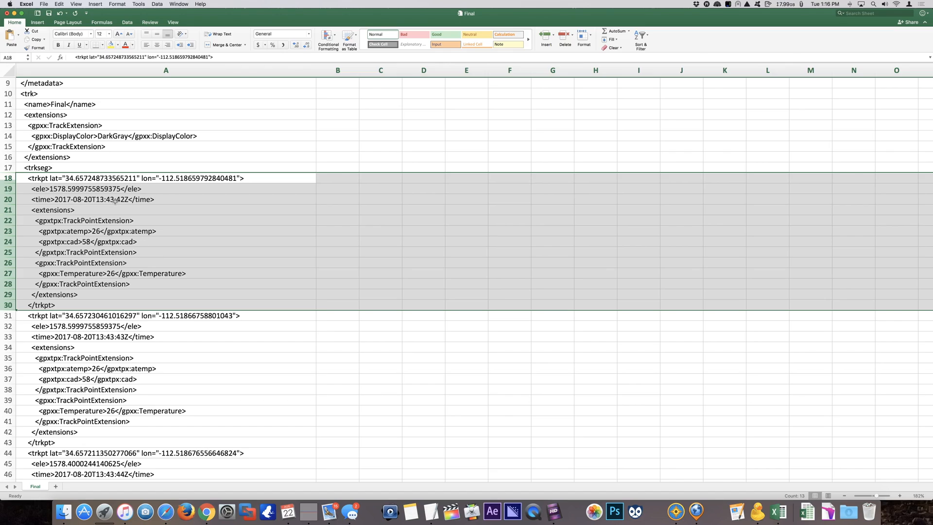
pyautogui.scroll(-20, 279, 249)
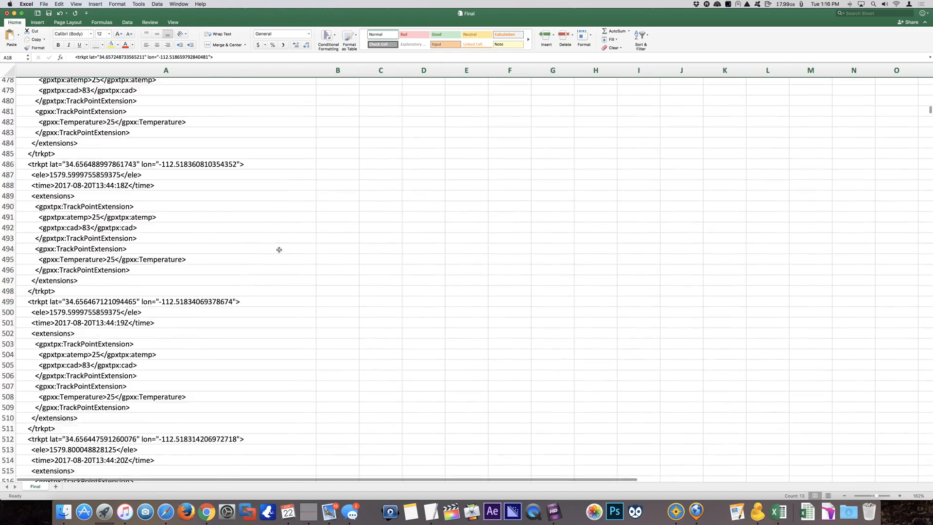
# Locate the block of track points without timestamps in column A and examine where it begins, around row 3138
pyautogui.scroll(-20, 279, 250)
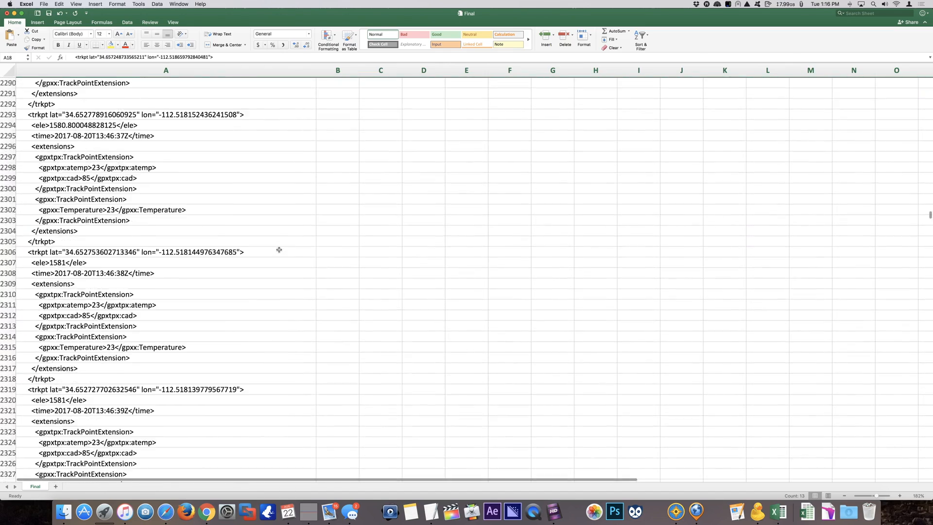
pyautogui.scroll(-20, 279, 249)
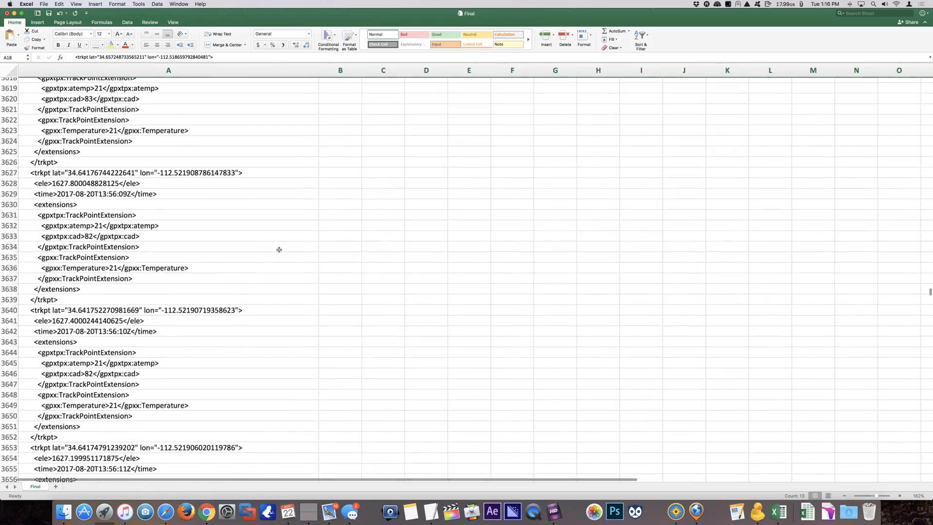
pyautogui.scroll(10, 278, 250)
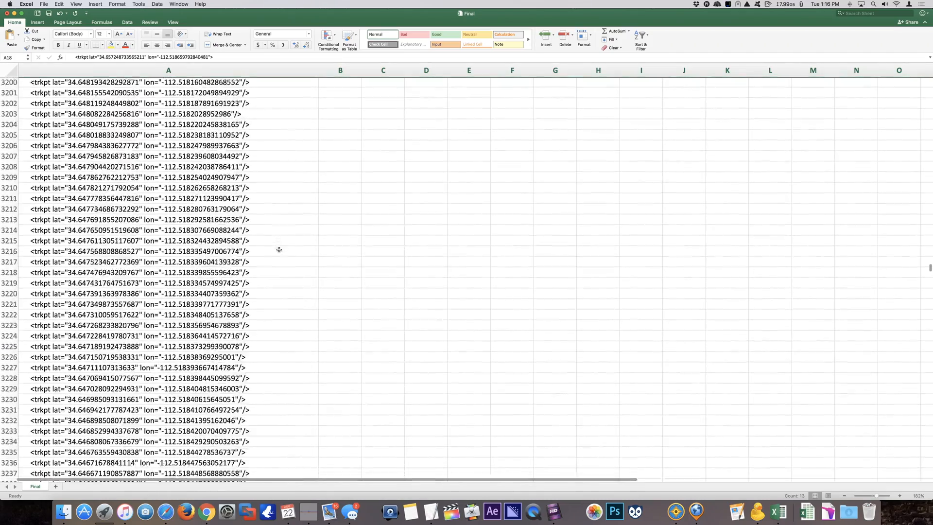
pyautogui.scroll(1, 279, 249)
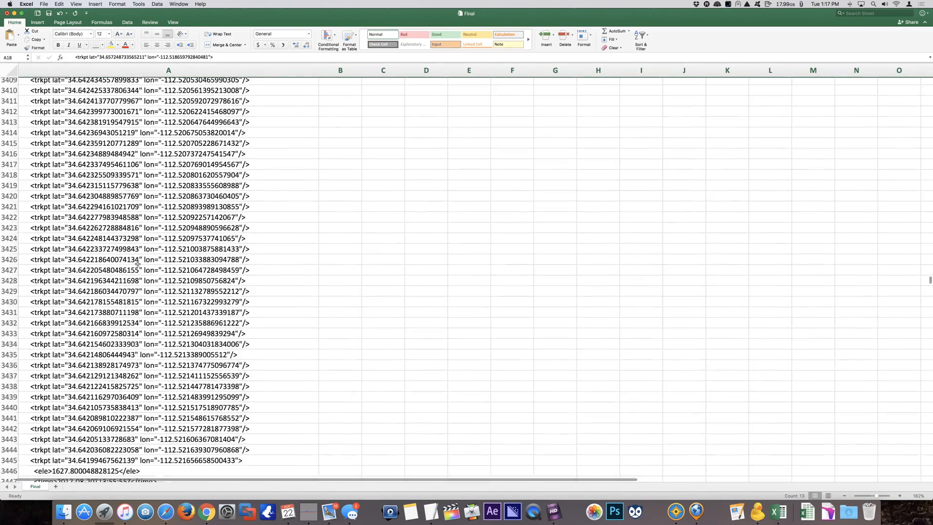
pyautogui.scroll(20, 138, 264)
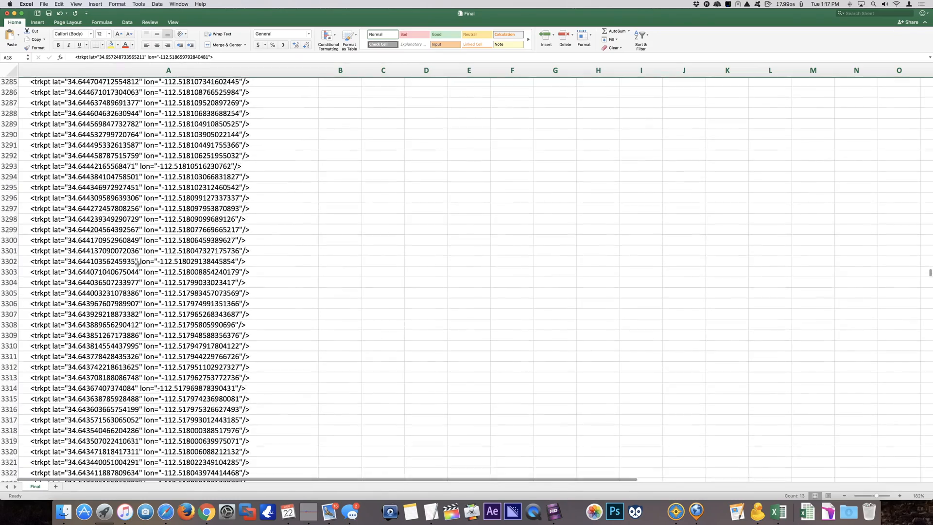
pyautogui.scroll(3, 138, 264)
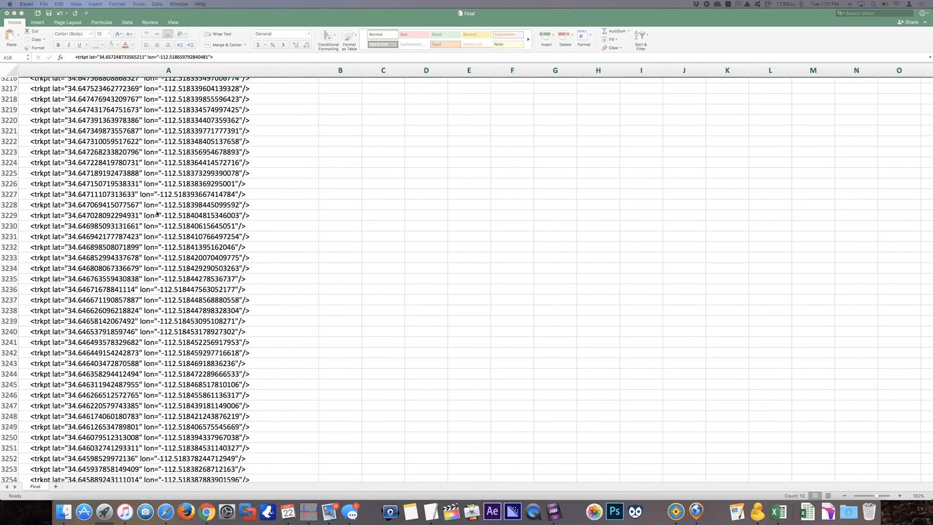
pyautogui.scroll(8, 157, 214)
pyautogui.scroll(18, 157, 214)
pyautogui.scroll(2, 157, 214)
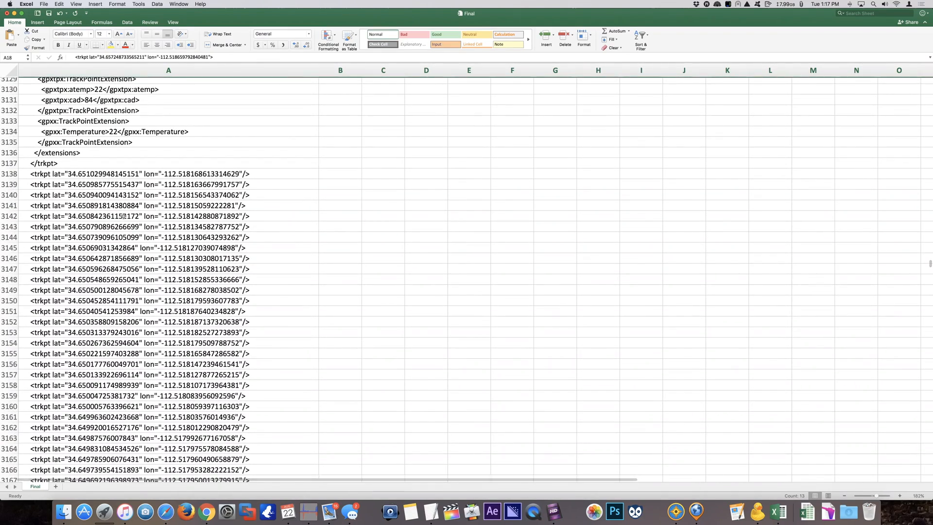
pyautogui.click(57, 71)
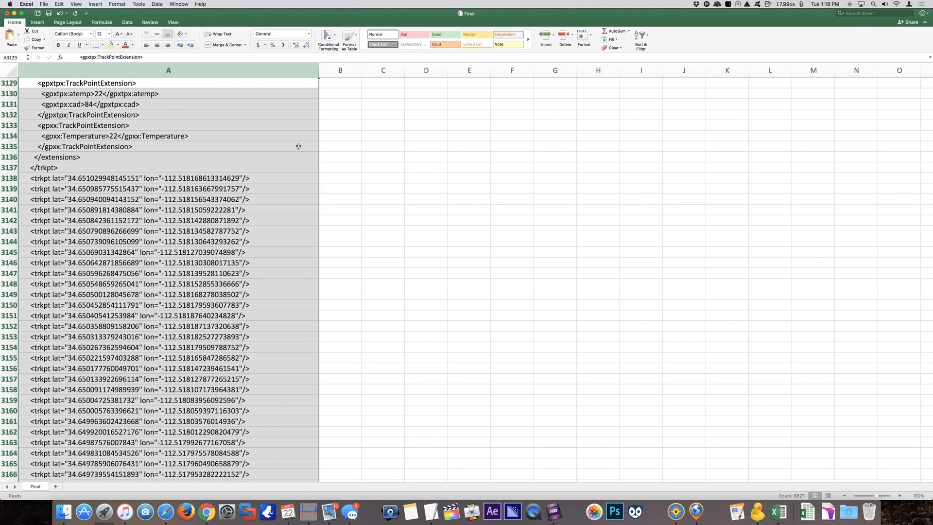
pyautogui.click(344, 178)
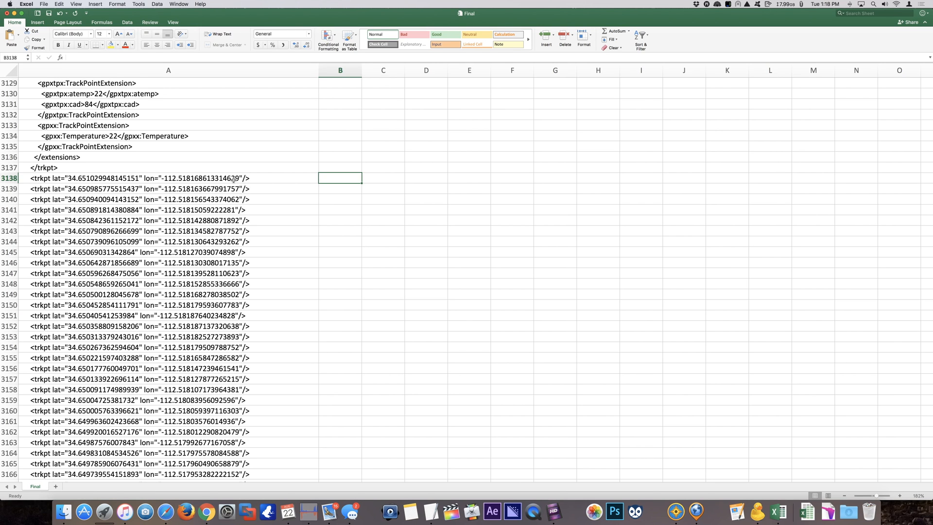
# Try to insert a blank row at row 3139, beneath the first track point without a timestamp
pyautogui.click(11, 189)
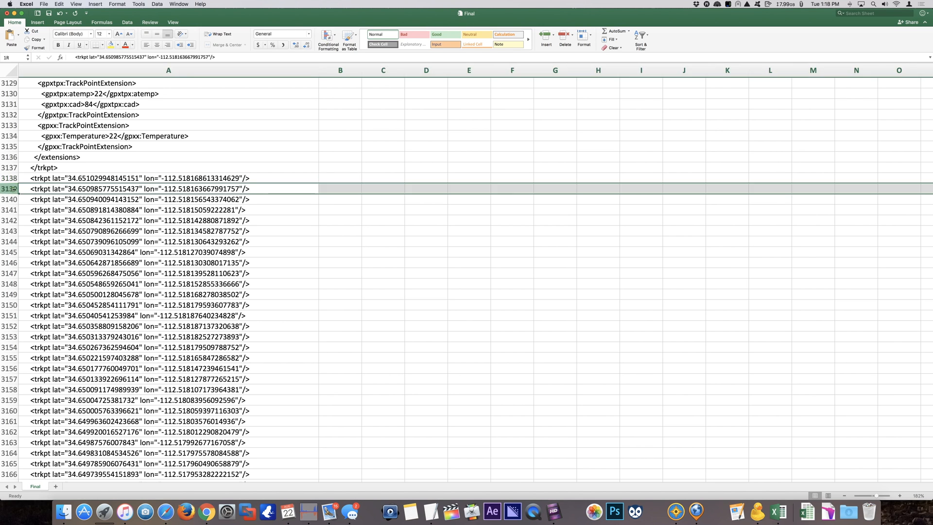
pyautogui.rightClick(14, 191)
pyautogui.click(35, 226)
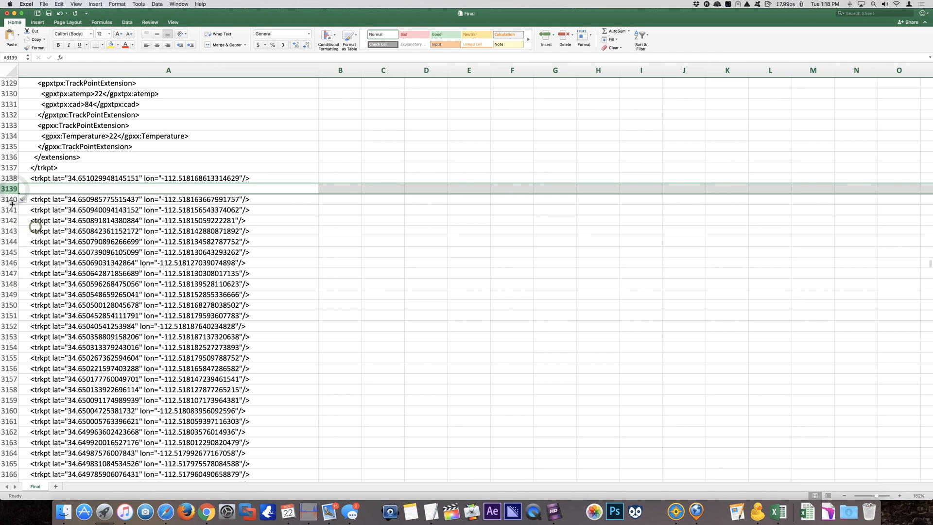
pyautogui.rightClick(8, 210)
pyautogui.click(187, 187)
pyautogui.press('super+z')
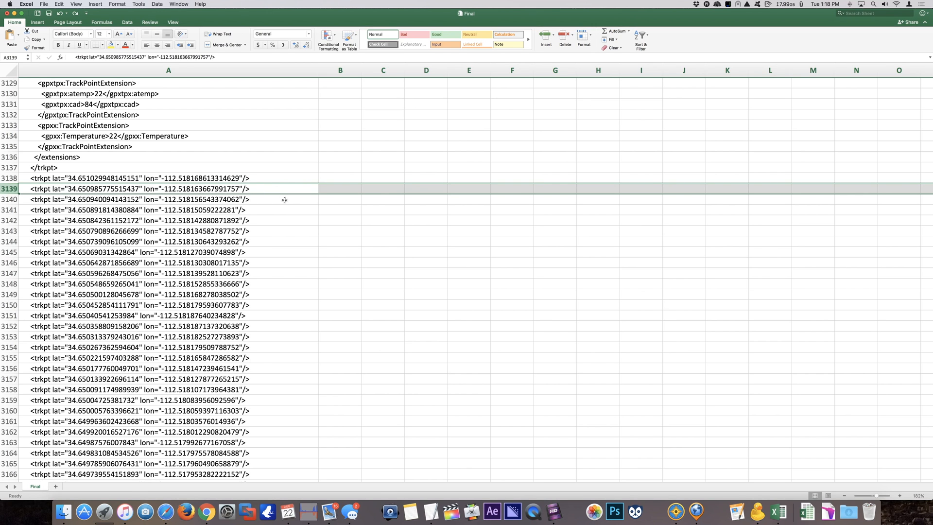
# Number the track points without timestamps in column B, starting with 1 in B3138 and filling the series down to 308 in B3445
pyautogui.scroll(5, 284, 199)
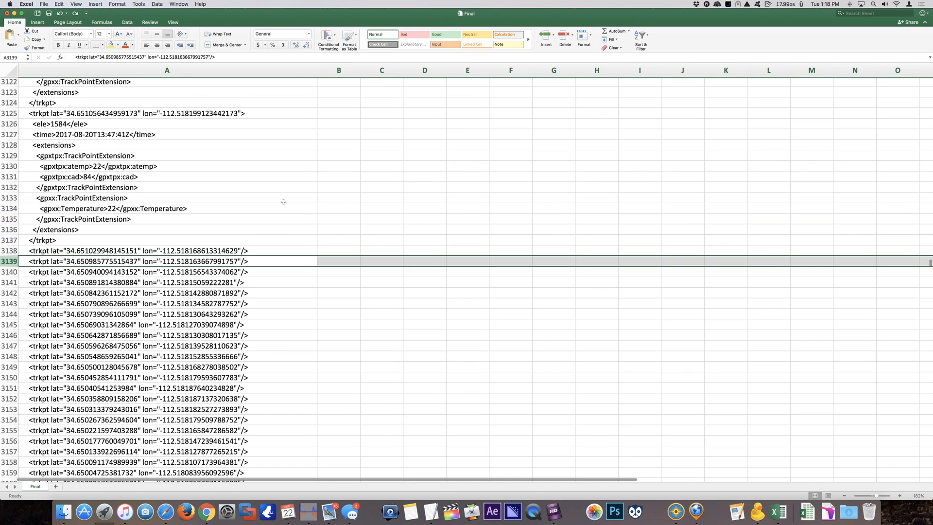
pyautogui.scroll(-2, 283, 201)
pyautogui.scroll(2, 283, 201)
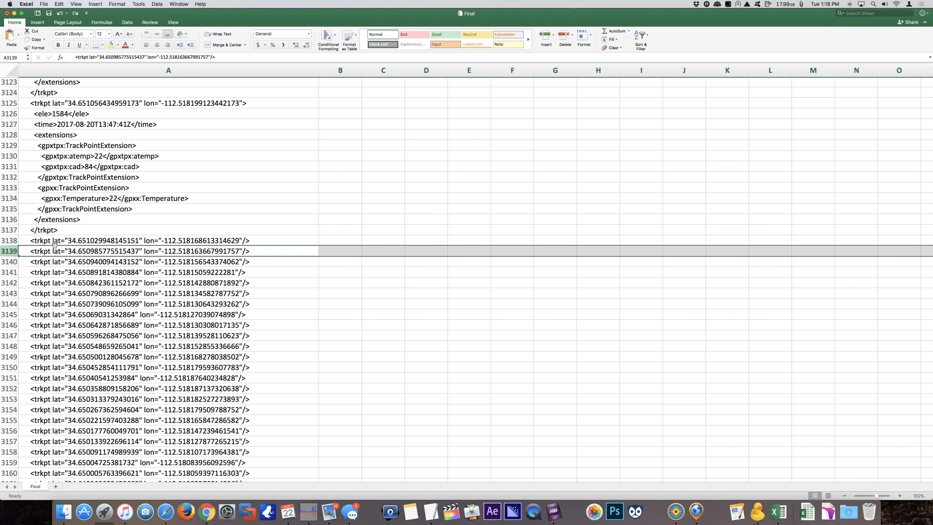
pyautogui.click(353, 241)
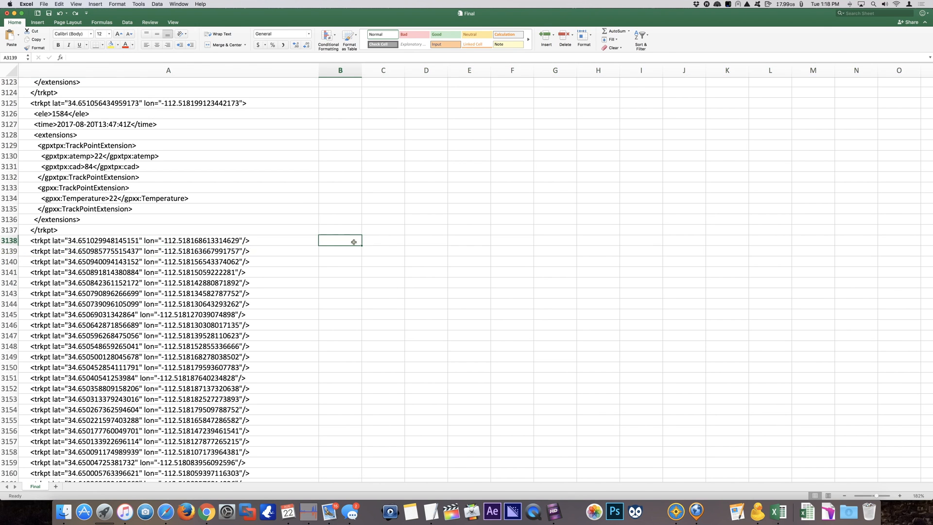
pyautogui.write('1')
pyautogui.press('Return')
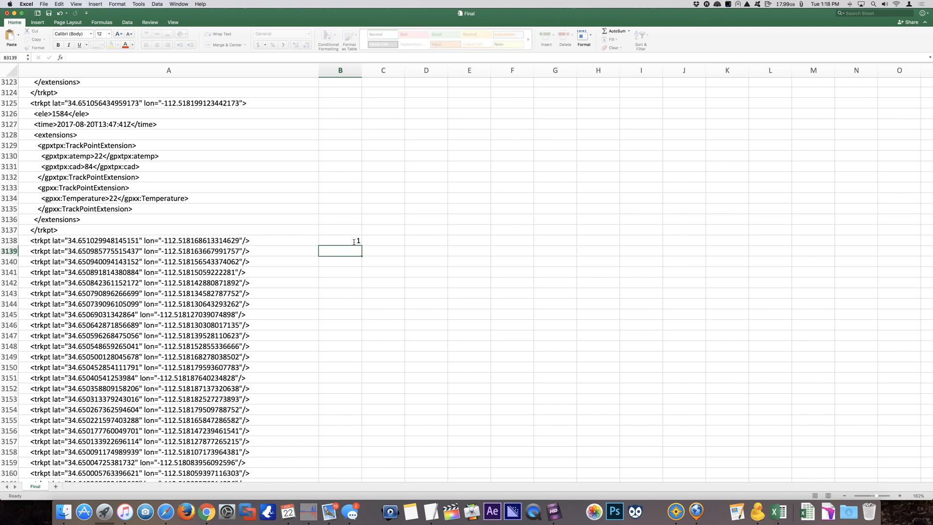
pyautogui.moveTo(358, 241); pyautogui.dragTo(354, 495)
pyautogui.moveTo(354, 496); pyautogui.dragTo(341, 322)
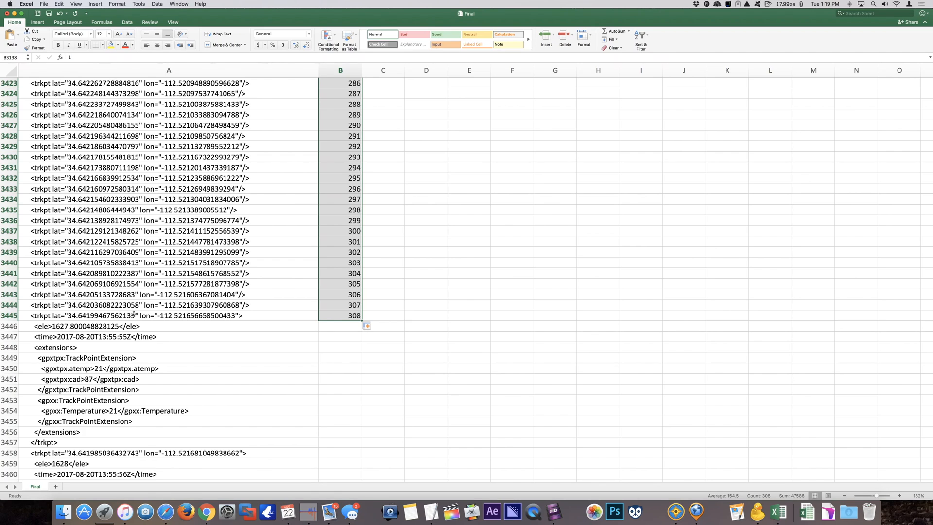
# Clear the surplus number in B3445, beside the first track point that already has a timestamp
pyautogui.click(342, 314)
pyautogui.press('BackSpace')
pyautogui.press('Return')
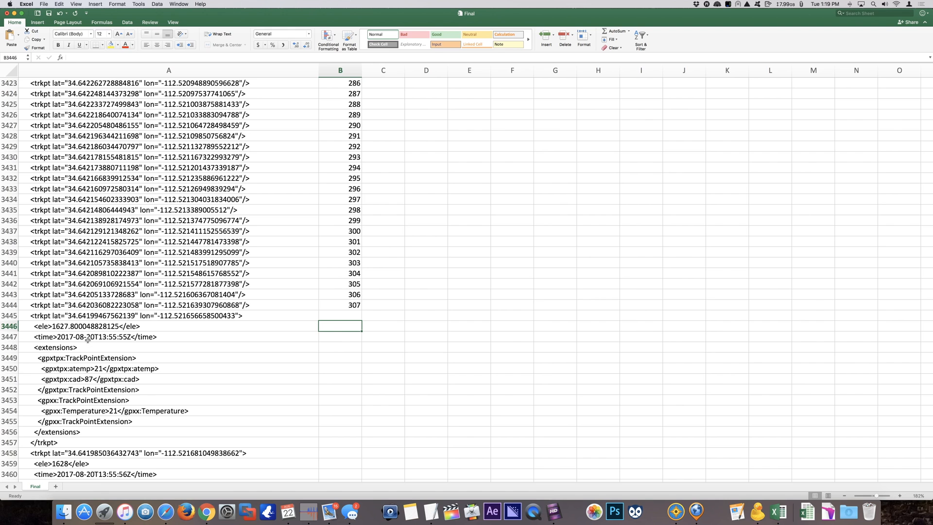
# Insert two blank rows at rows 3445 and 3446, directly below the last track point without a timestamp
pyautogui.scroll(-1, 88, 339)
pyautogui.scroll(-1, 85, 367)
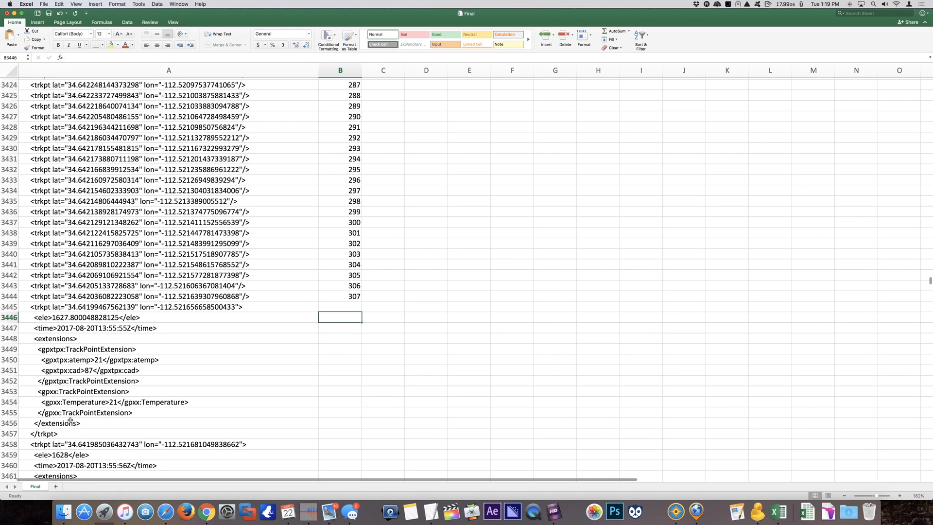
pyautogui.click(39, 434)
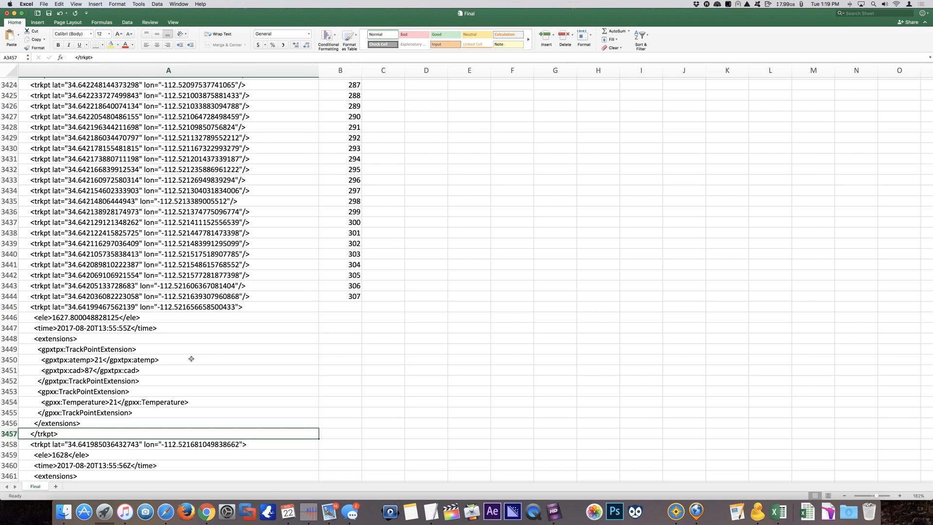
pyautogui.click(246, 297)
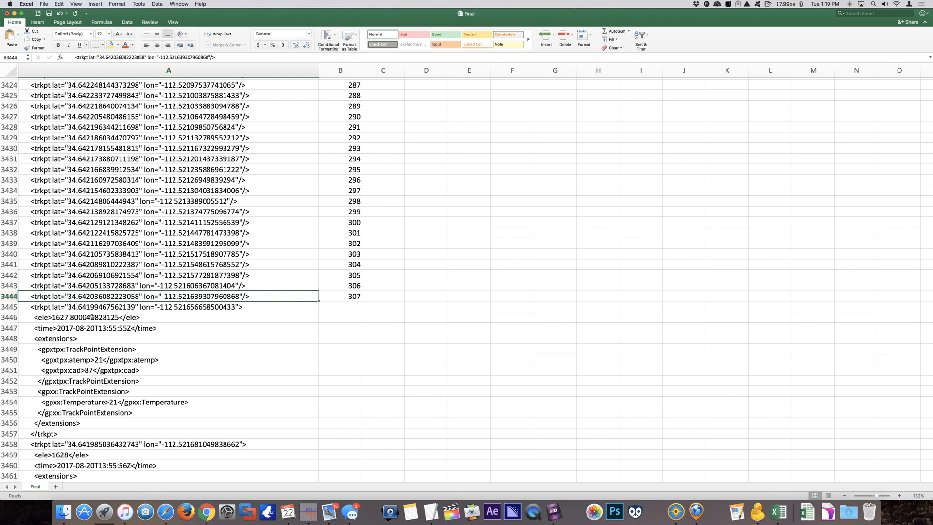
pyautogui.moveTo(9, 307); pyautogui.dragTo(9, 317)
pyautogui.rightClick(8, 317)
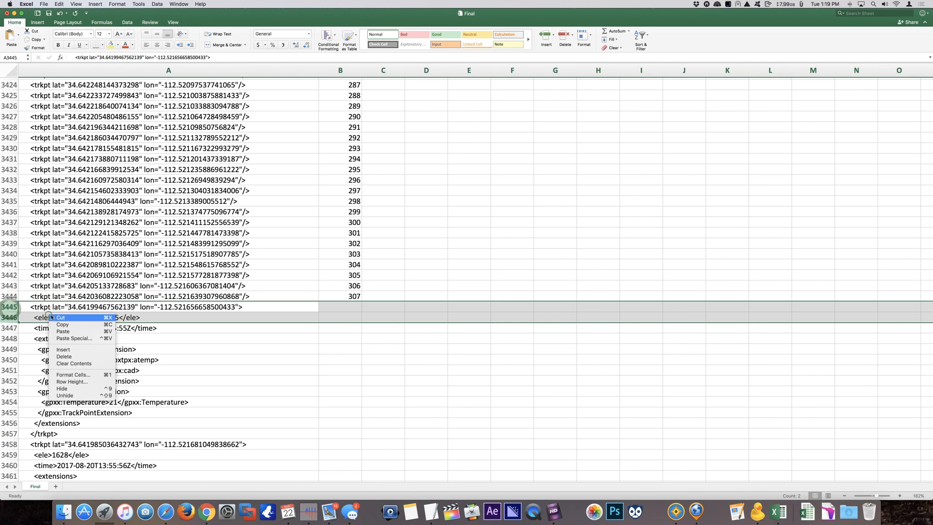
pyautogui.click(68, 349)
pyautogui.click(185, 317)
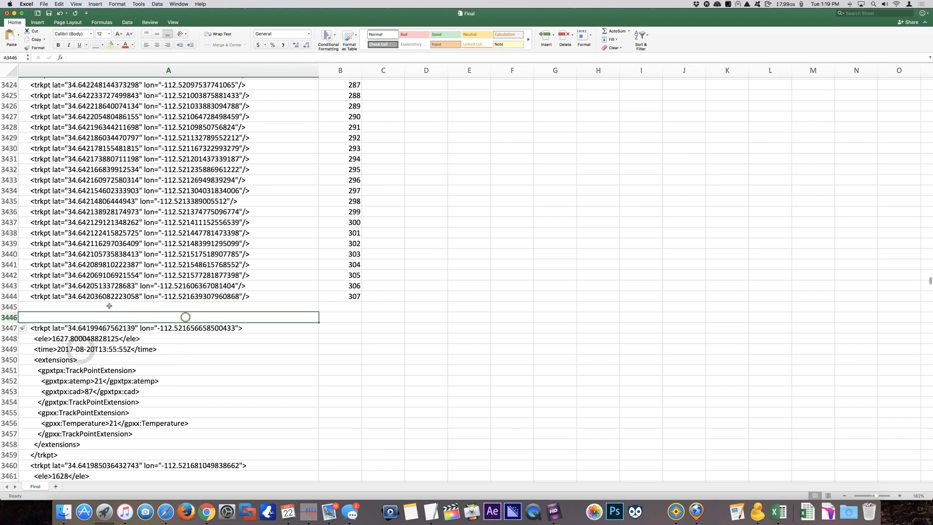
# Copy the 13:55:55Z time line from A3449 into A3445 and the closing </trkpt> tag from A3459 into A3446
pyautogui.click(89, 350)
pyautogui.press('super+c')
pyautogui.click(97, 307)
pyautogui.press('super+v')
pyautogui.click(96, 317)
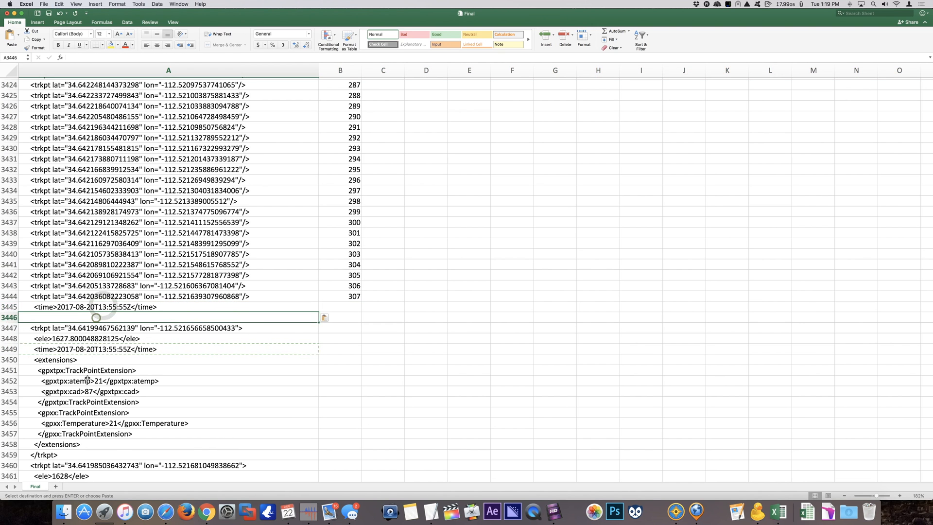
pyautogui.click(65, 454)
pyautogui.press('super+c')
pyautogui.click(74, 314)
pyautogui.press('super+v')
# Highlight the three-line track point in A3444:A3446 with a yellow fill
pyautogui.moveTo(59, 295); pyautogui.dragTo(73, 317)
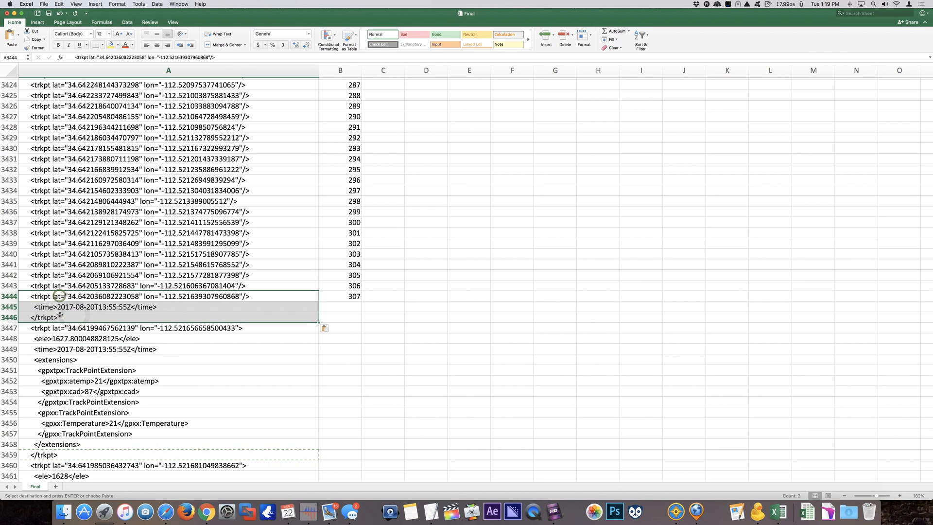
pyautogui.click(111, 45)
pyautogui.click(243, 302)
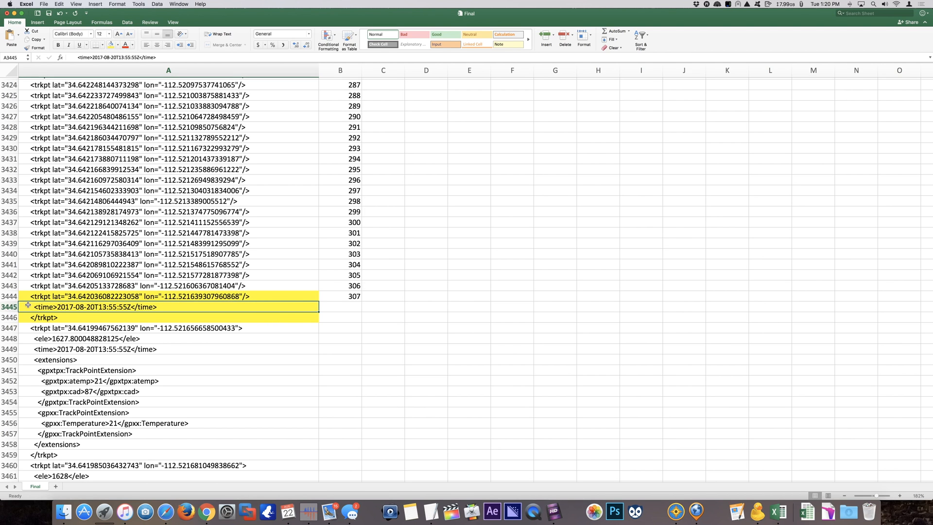
# Undo the yellow fill, the pasted time and closing tag lines, and the two inserted rows
pyautogui.press('super+z')
pyautogui.press('super+z')
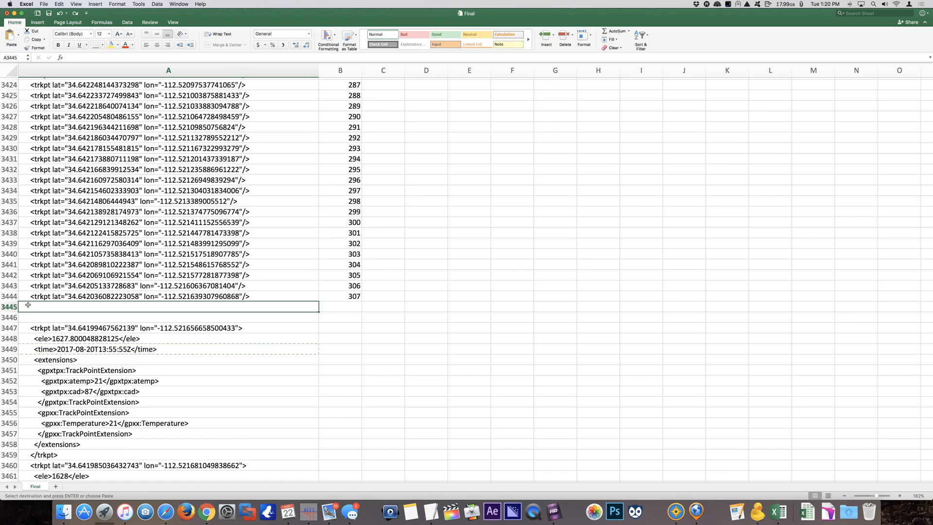
pyautogui.press('super+y')
# Insert 614 blank rows directly below the last track point without a timestamp, filling rows 3445 to 4058
pyautogui.click(347, 295)
pyautogui.scroll(20, 349, 296)
pyautogui.scroll(18, 366, 301)
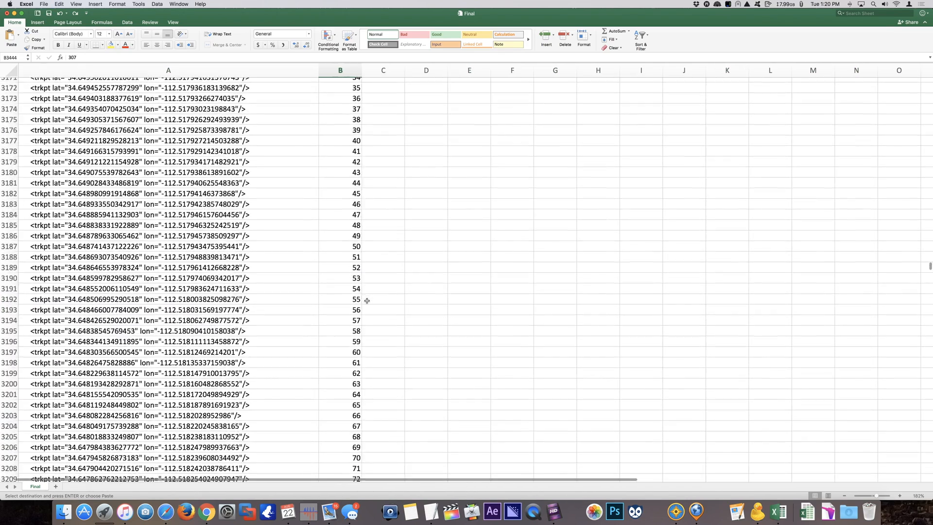
pyautogui.scroll(-20, 366, 300)
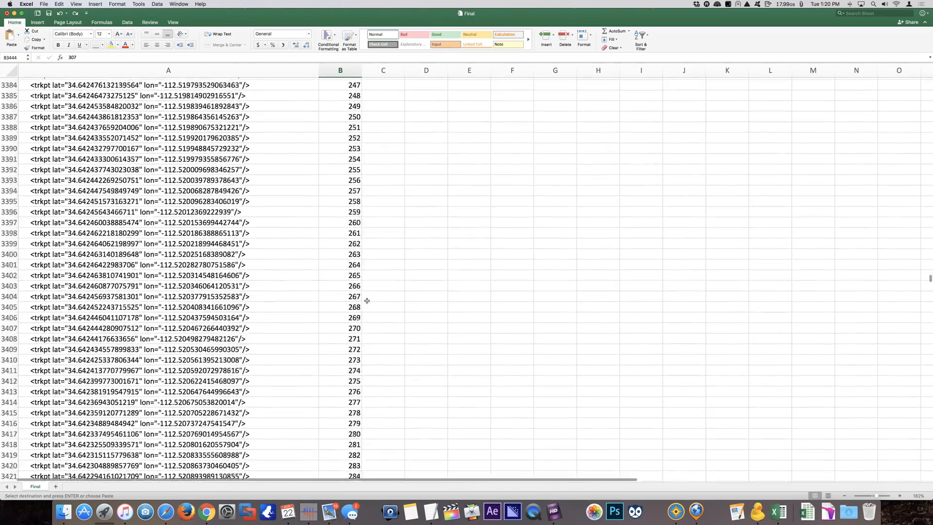
pyautogui.scroll(20, 367, 300)
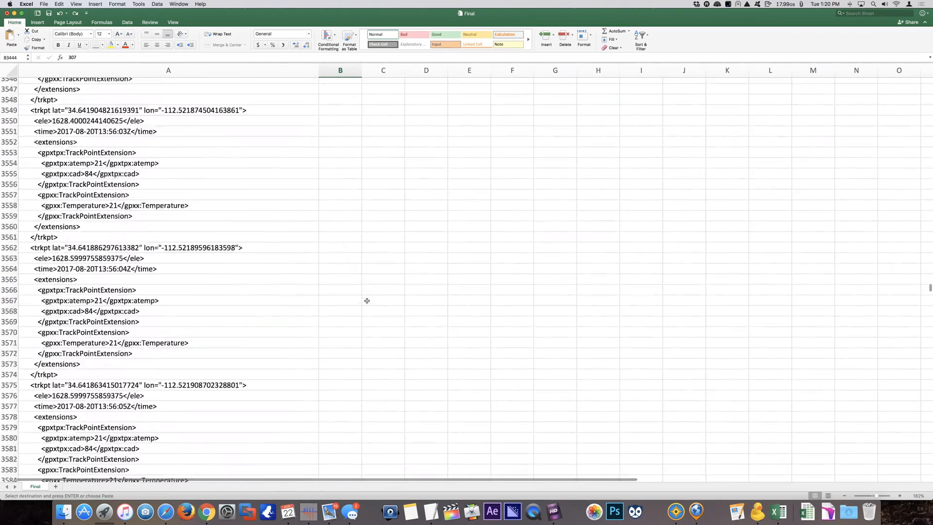
pyautogui.scroll(-4, 366, 300)
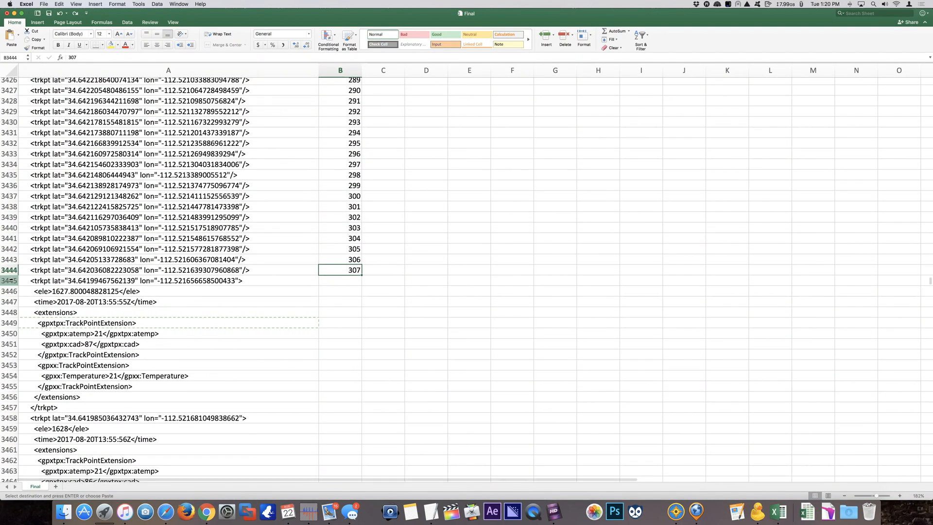
pyautogui.click(10, 280)
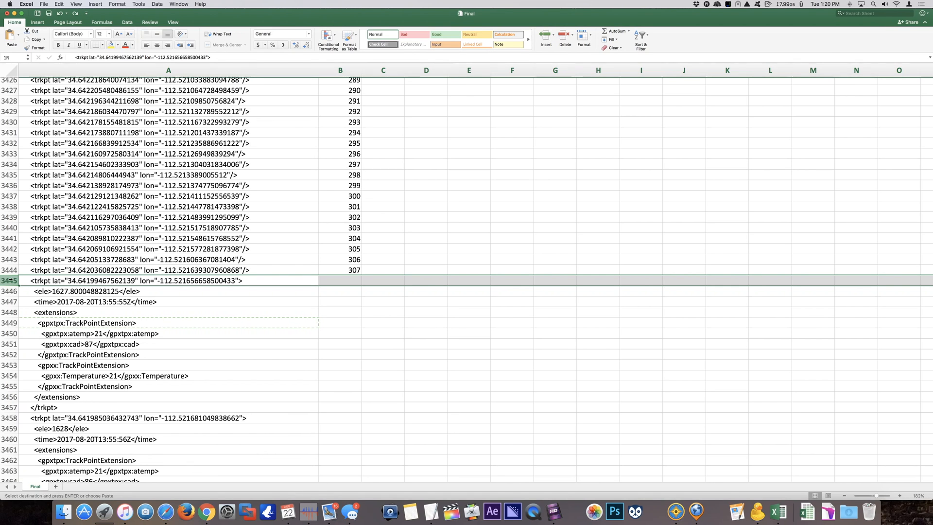
pyautogui.moveTo(10, 280); pyautogui.dragTo(21, 463)
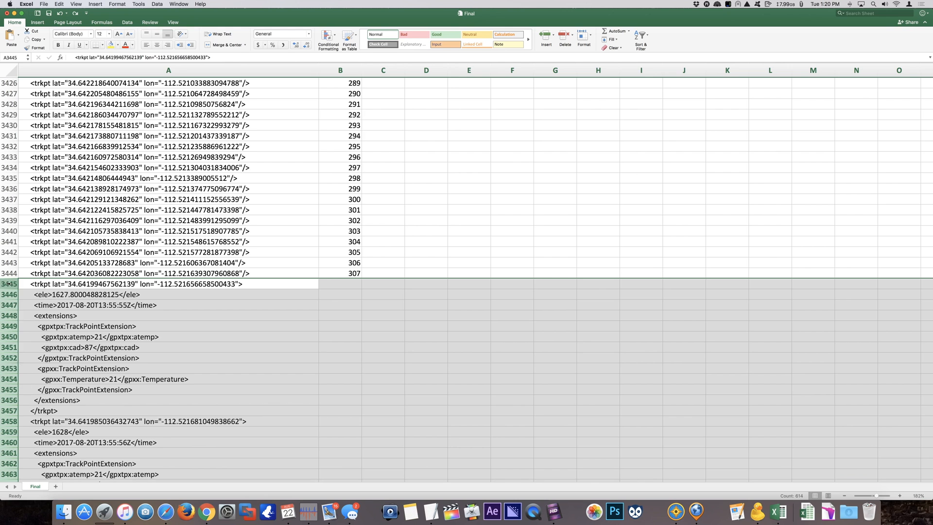
pyautogui.click(36, 322)
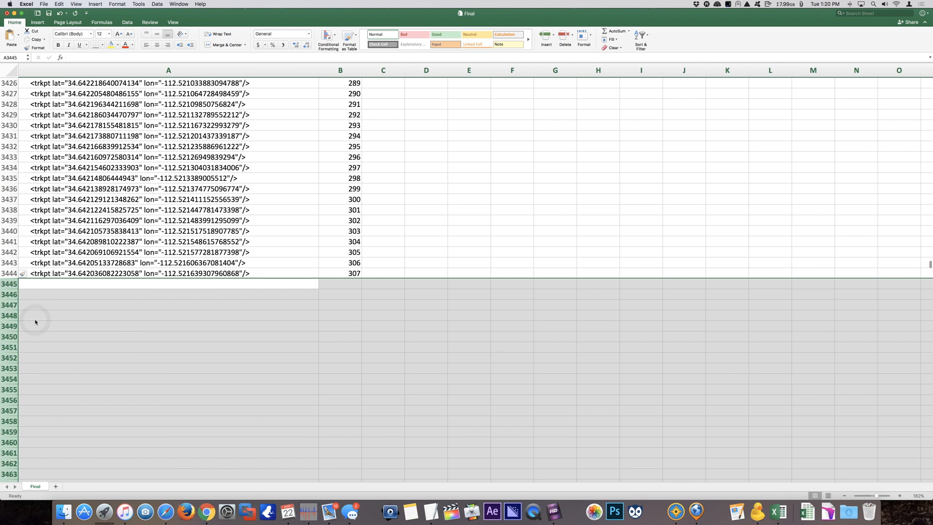
# Copy the numbers 1 to 307 from B3138:B3444 and paste them beside the blank rows starting at B3445
pyautogui.scroll(-10, 161, 315)
pyautogui.scroll(-15, 161, 315)
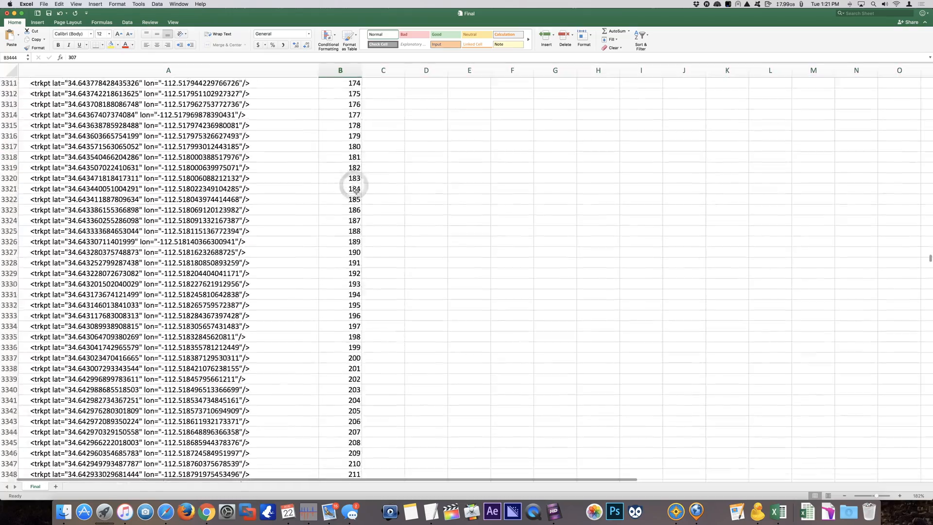
pyautogui.scroll(-20, 356, 190)
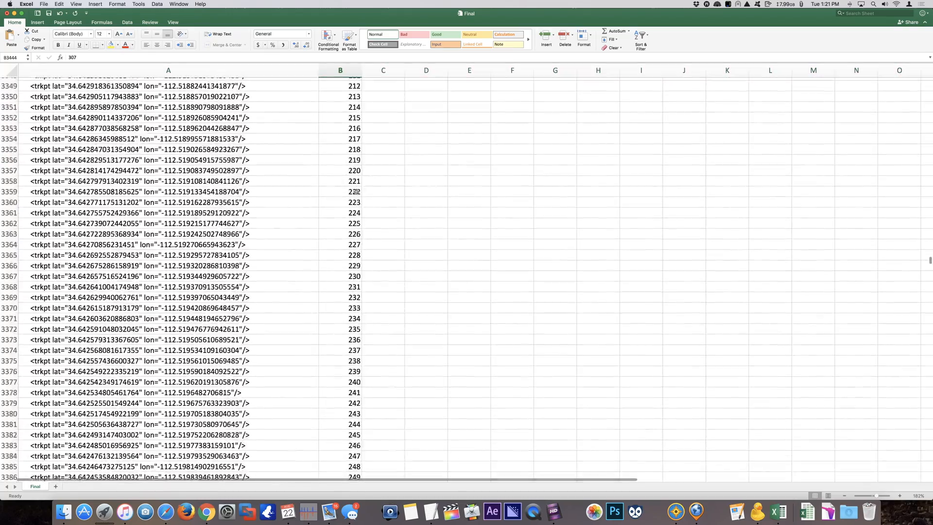
pyautogui.scroll(20, 348, 225)
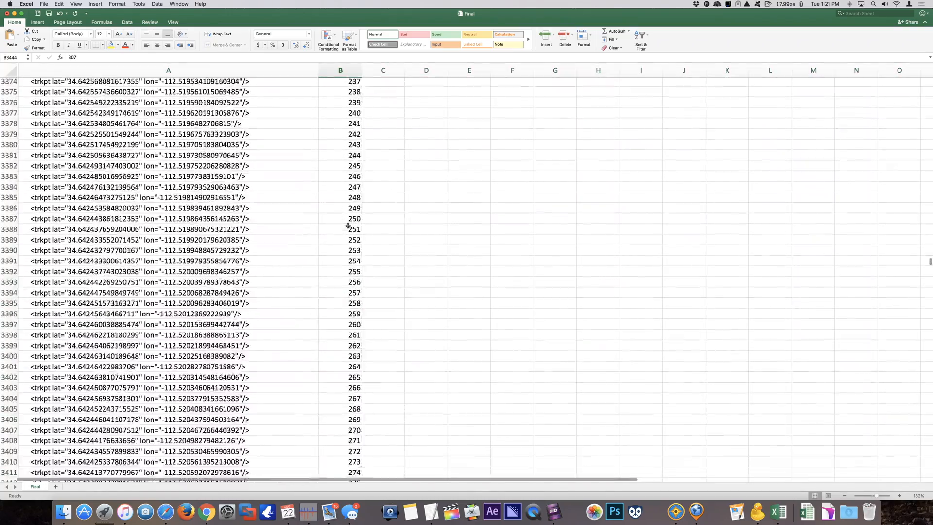
pyautogui.scroll(20, 348, 225)
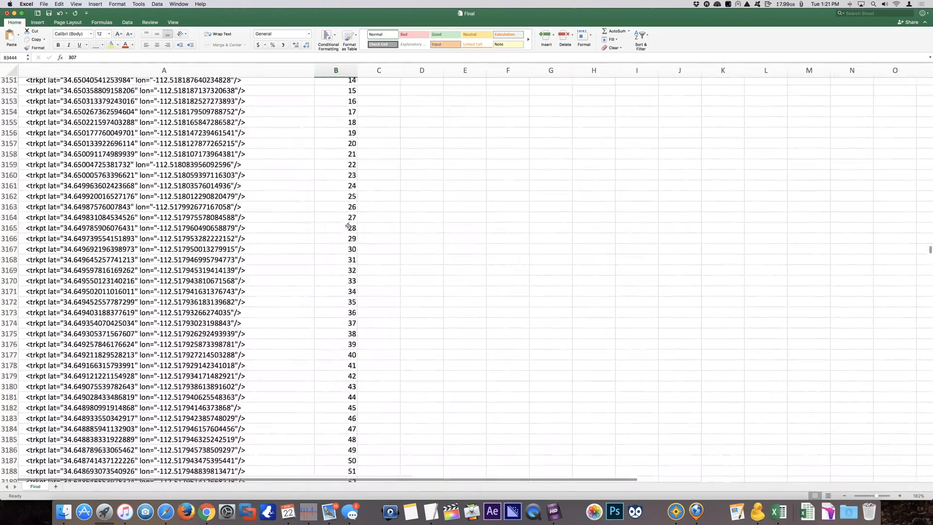
pyautogui.keyDown('shift'); pyautogui.click(351, 168); pyautogui.keyUp('shift')
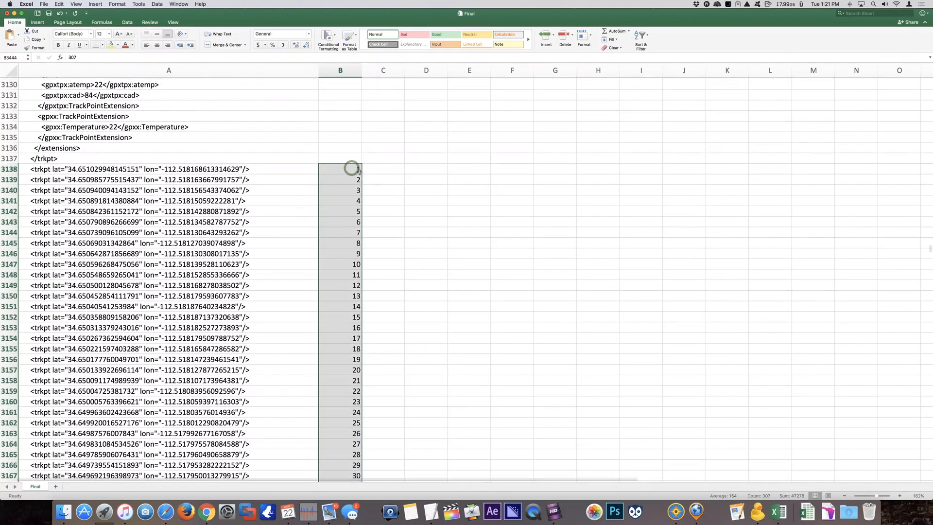
pyautogui.scroll(-20, 348, 237)
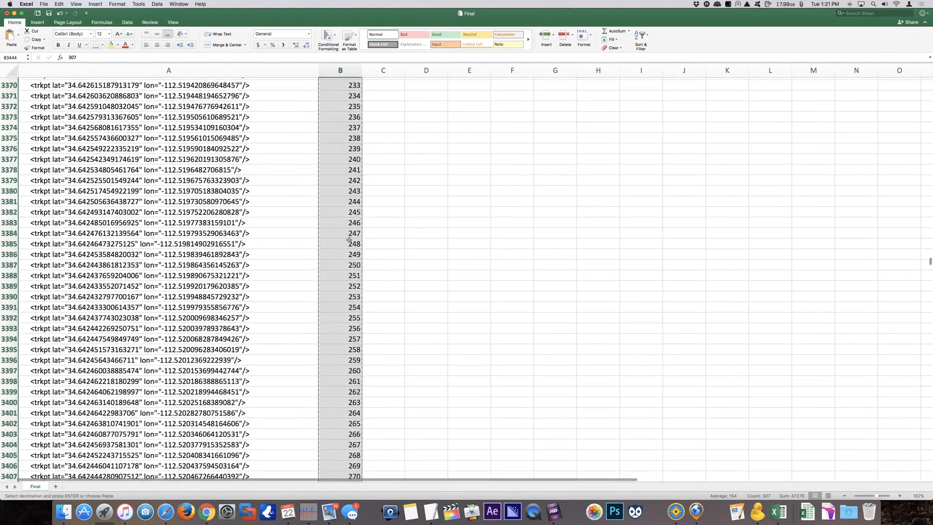
pyautogui.scroll(-15, 349, 240)
pyautogui.click(341, 192)
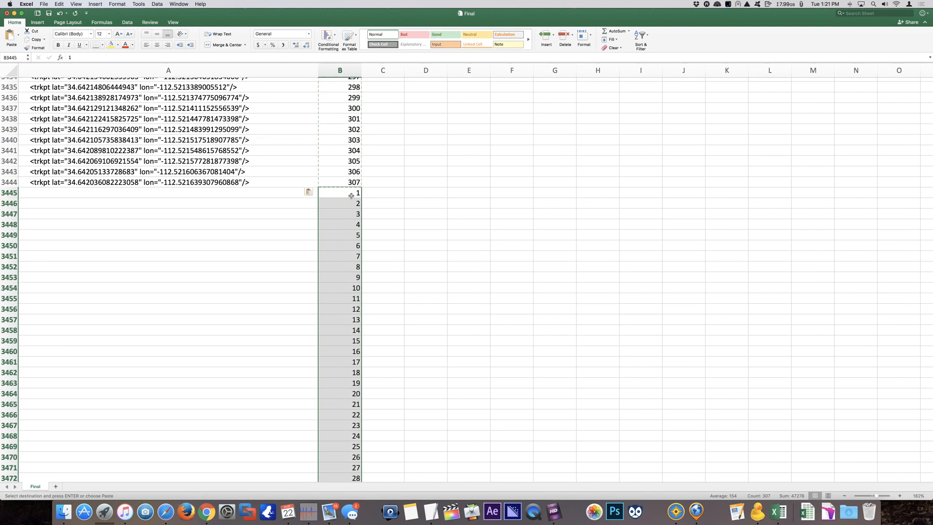
# Paste the copied numbers 1 to 307 a second time, starting at B3752
pyautogui.click(553, 511)
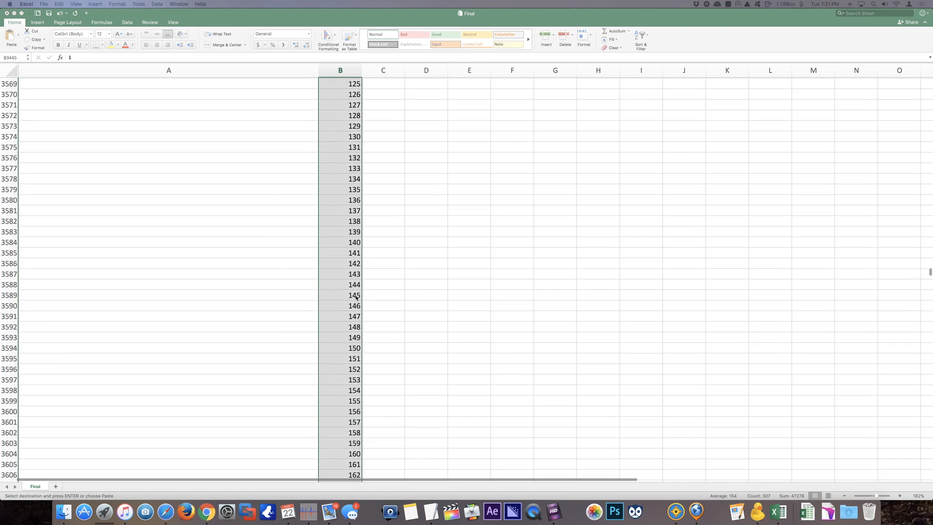
pyautogui.scroll(-15, 356, 296)
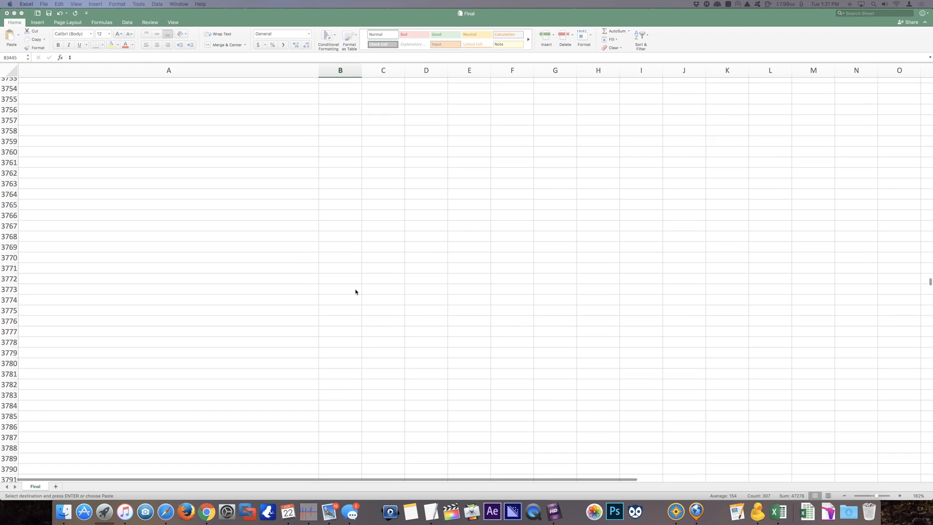
pyautogui.scroll(4, 355, 289)
pyautogui.click(341, 157)
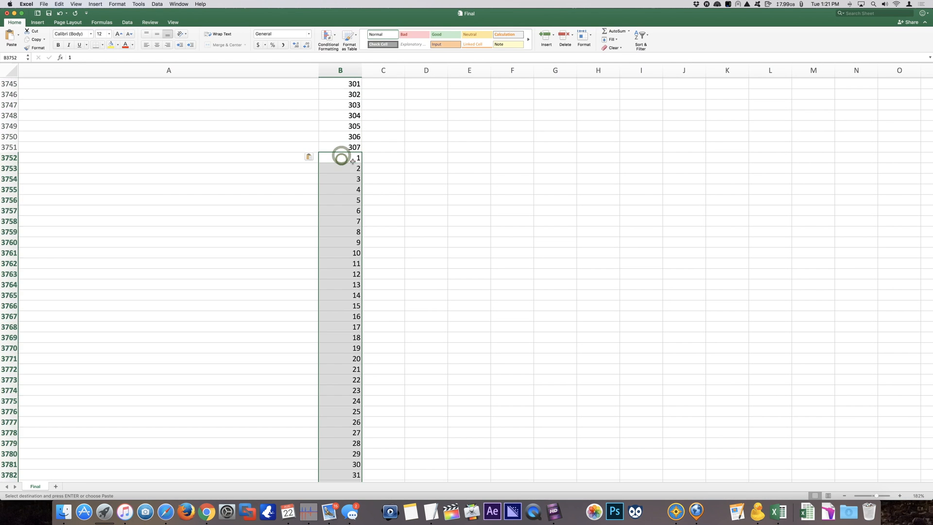
# Sort rows 3138 to 4058 by the values in column B, smallest to largest
pyautogui.scroll(-20, 379, 156)
pyautogui.scroll(-12, 379, 156)
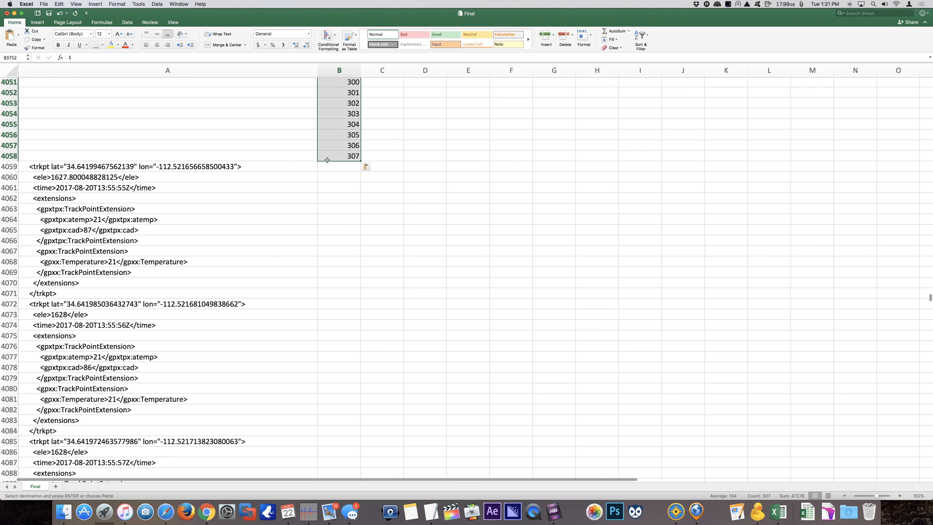
pyautogui.click(9, 156)
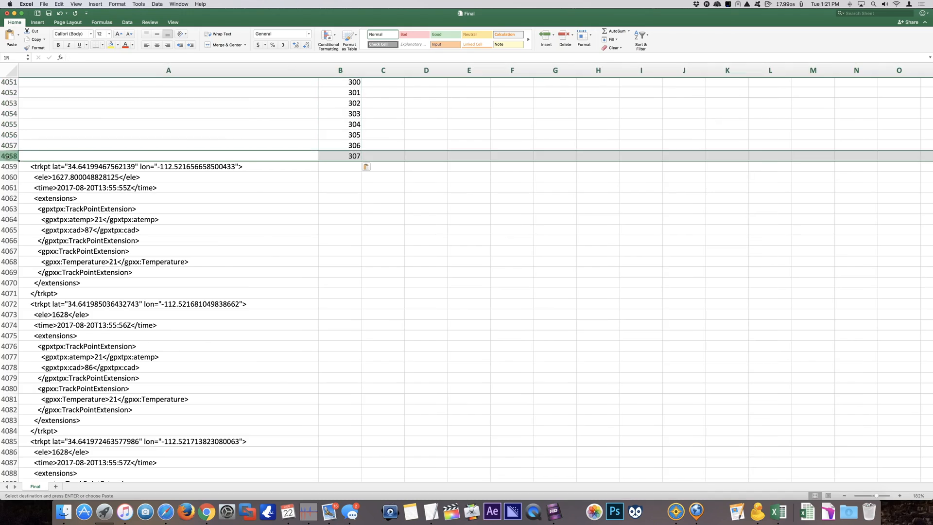
pyautogui.scroll(20, 123, 146)
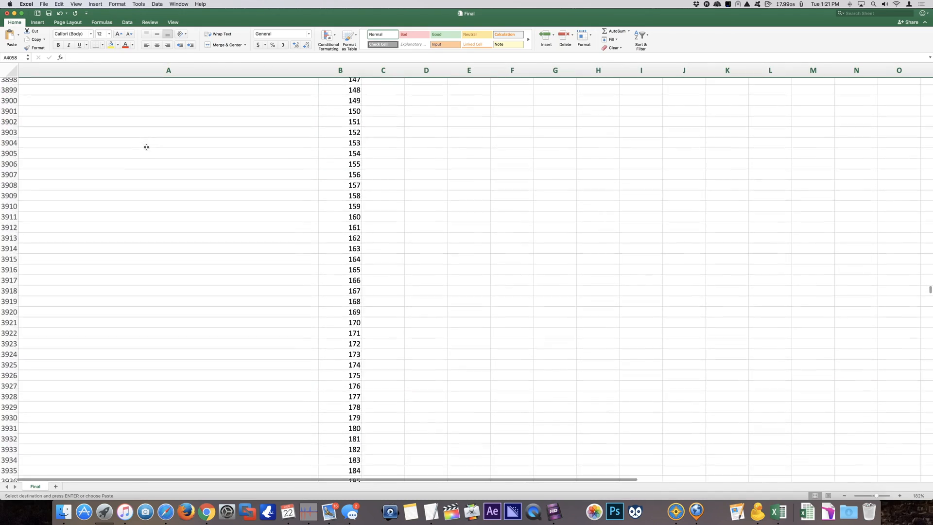
pyautogui.scroll(20, 146, 147)
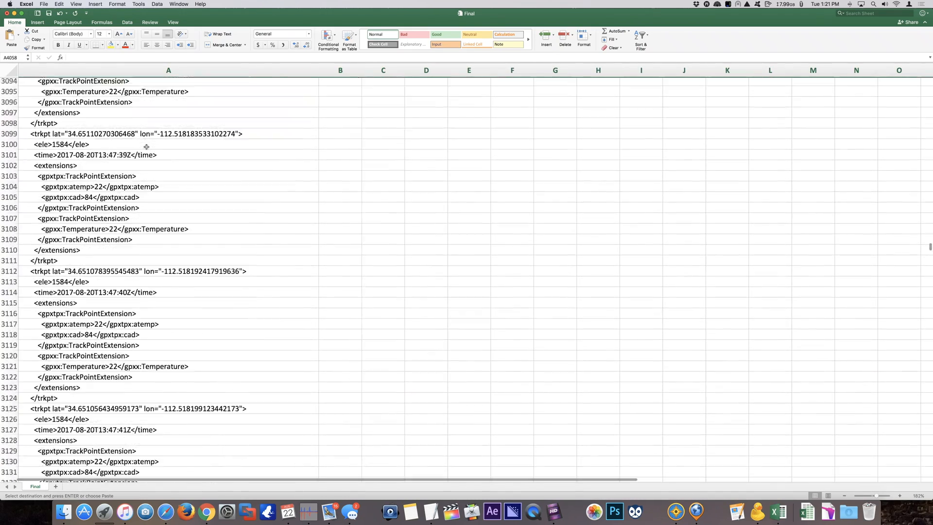
pyautogui.scroll(-10, 146, 146)
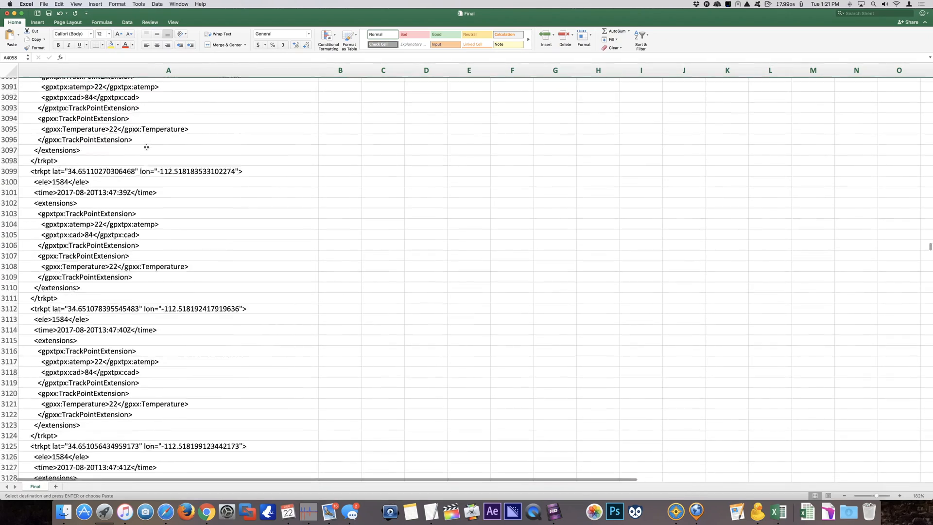
pyautogui.scroll(-3, 147, 147)
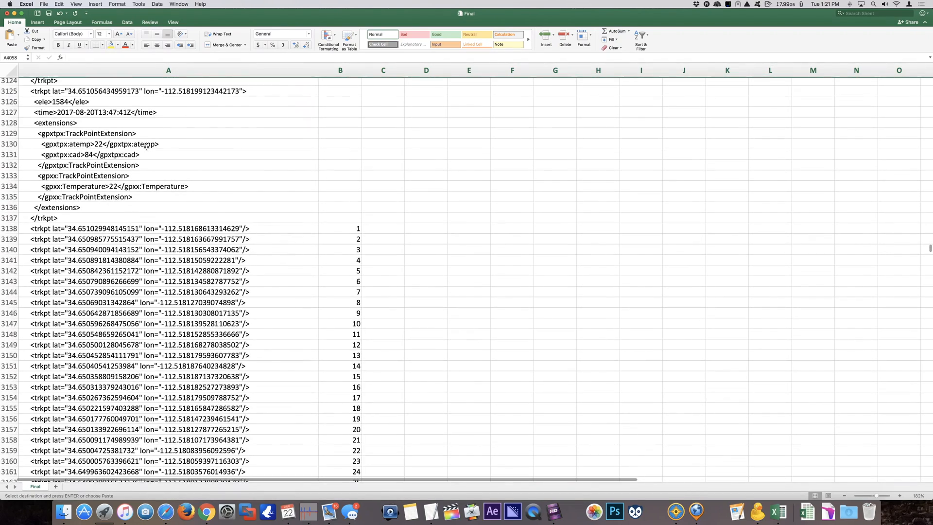
pyautogui.keyDown('shift'); pyautogui.click(9, 228); pyautogui.keyUp('shift')
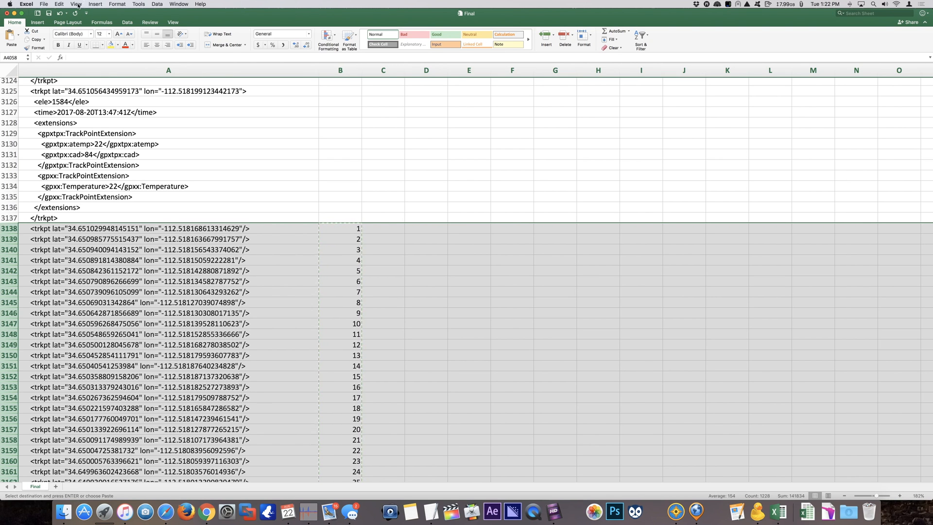
pyautogui.click(156, 4)
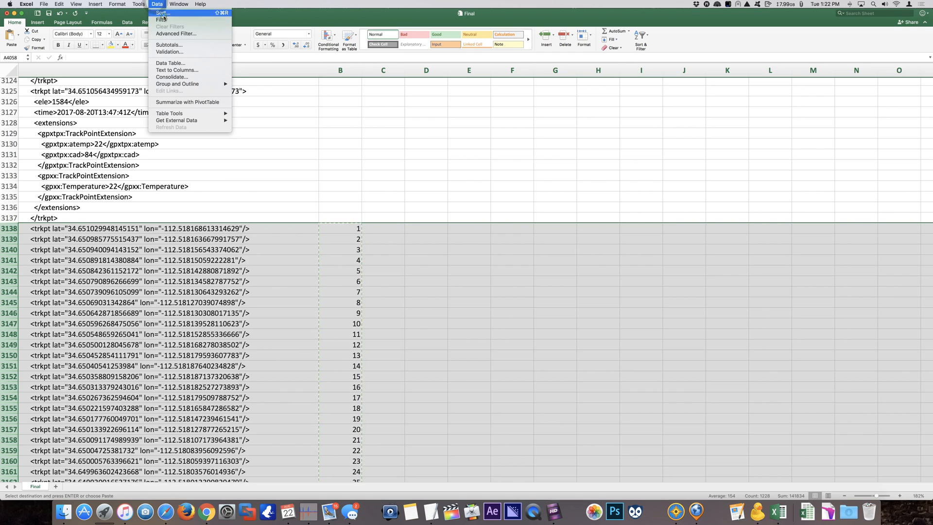
pyautogui.click(162, 14)
pyautogui.click(189, 210)
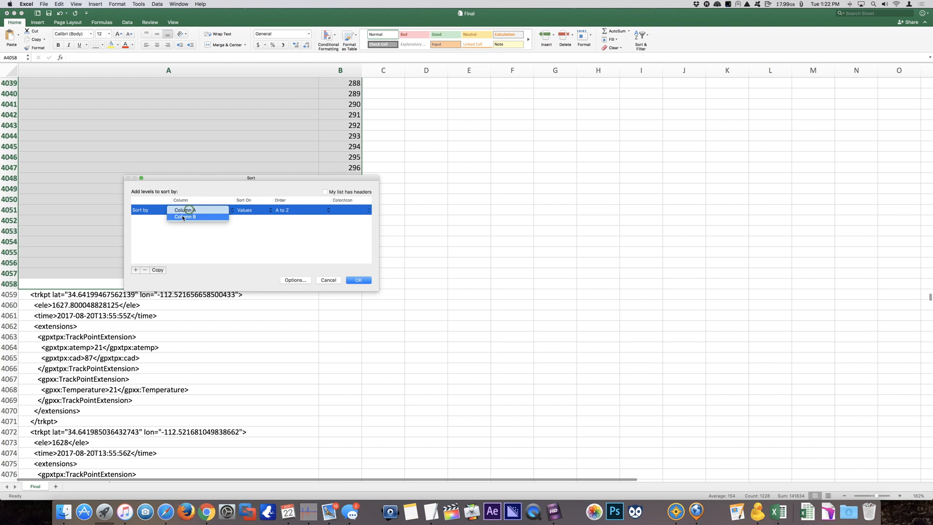
pyautogui.click(183, 217)
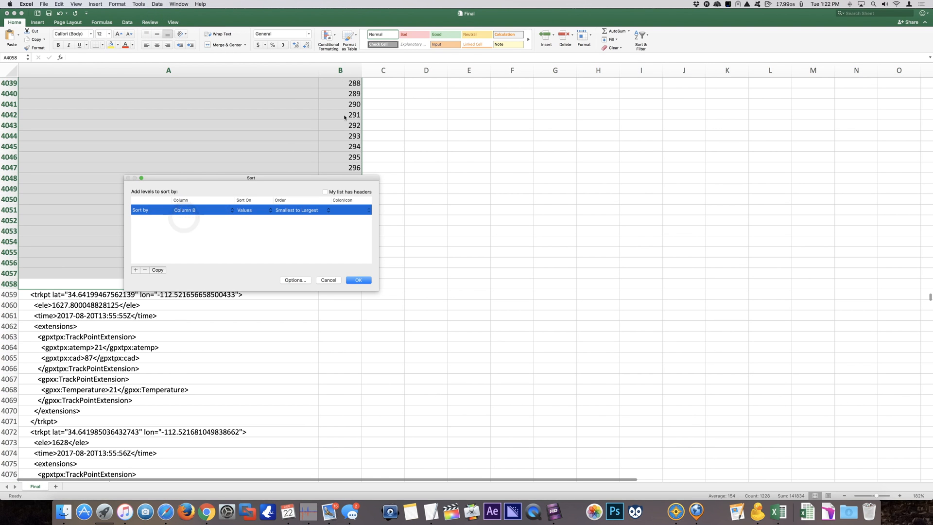
pyautogui.click(358, 280)
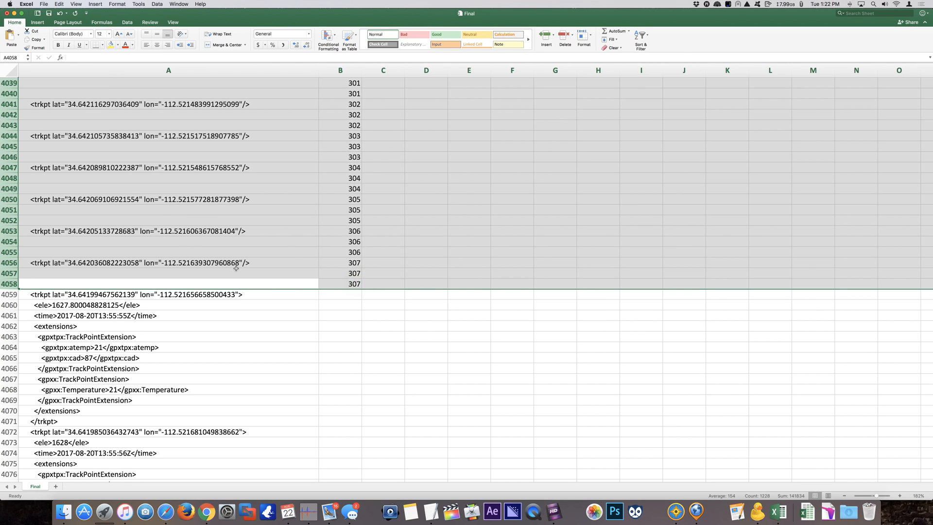
# Clear the contents of column B to remove all the helper numbers
pyautogui.click(232, 277)
pyautogui.scroll(1, 233, 275)
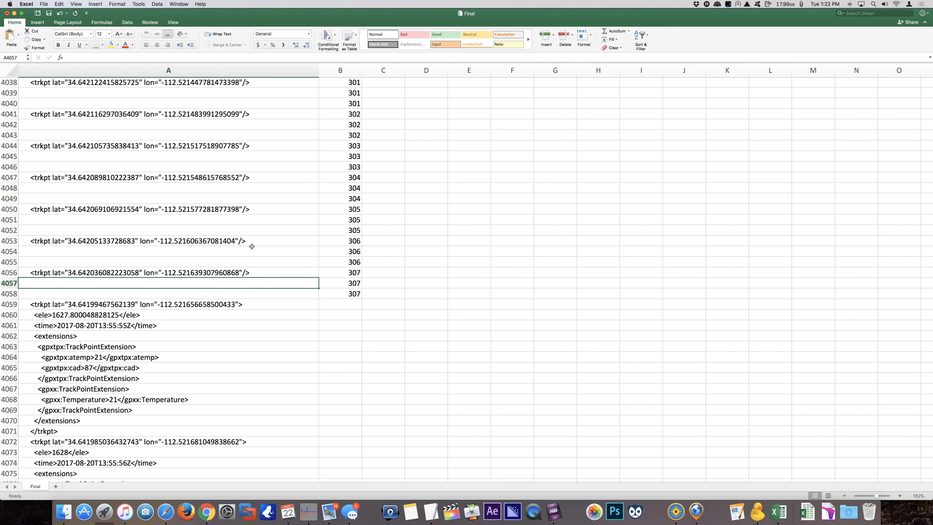
pyautogui.moveTo(353, 293); pyautogui.dragTo(344, 177)
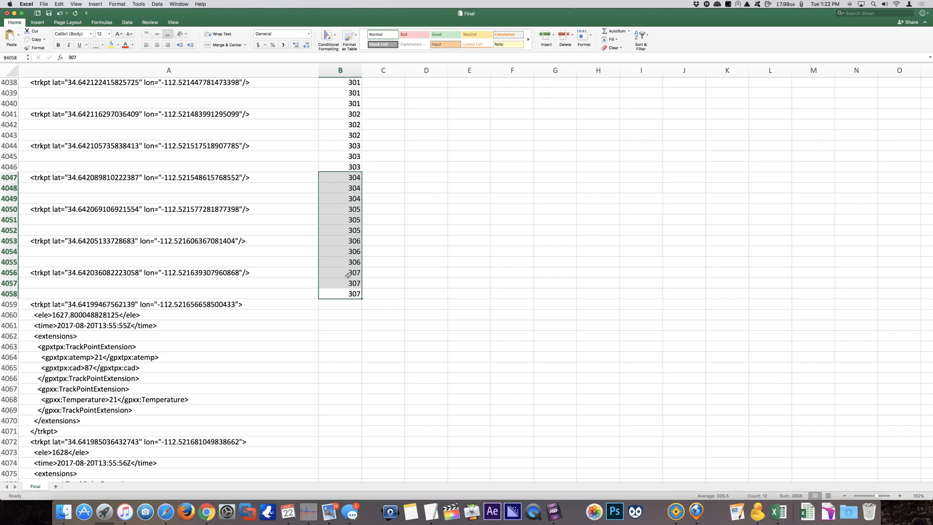
pyautogui.click(346, 73)
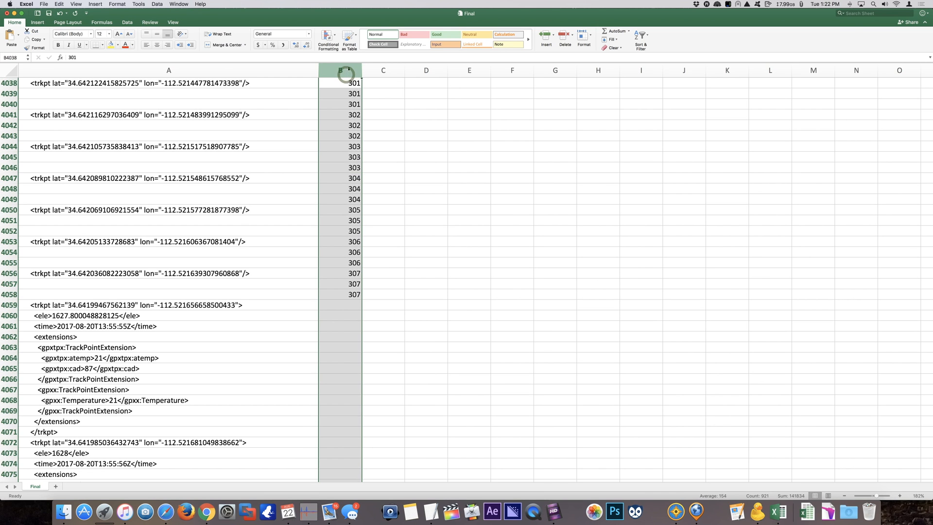
pyautogui.rightClick(346, 73)
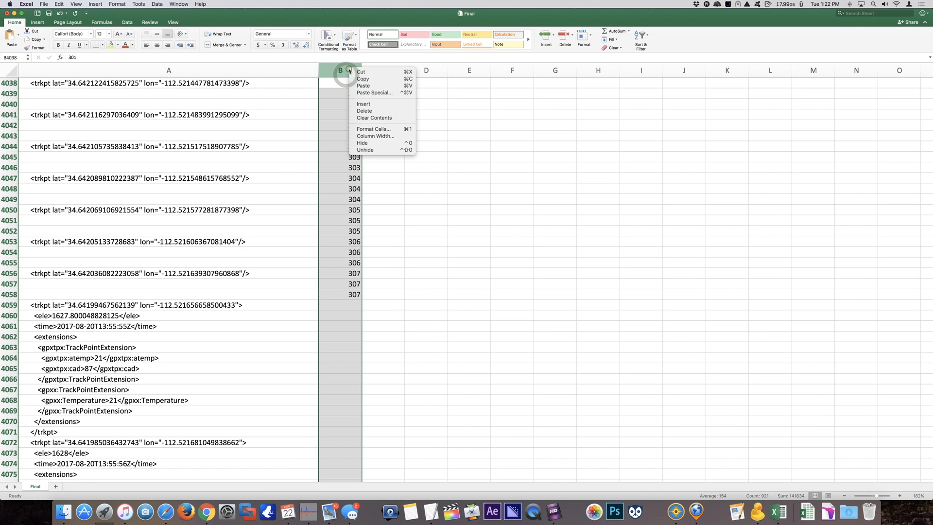
pyautogui.click(375, 118)
# Replace every "/> with "> in the untimed track point cells A3138:A4056
pyautogui.click(246, 274)
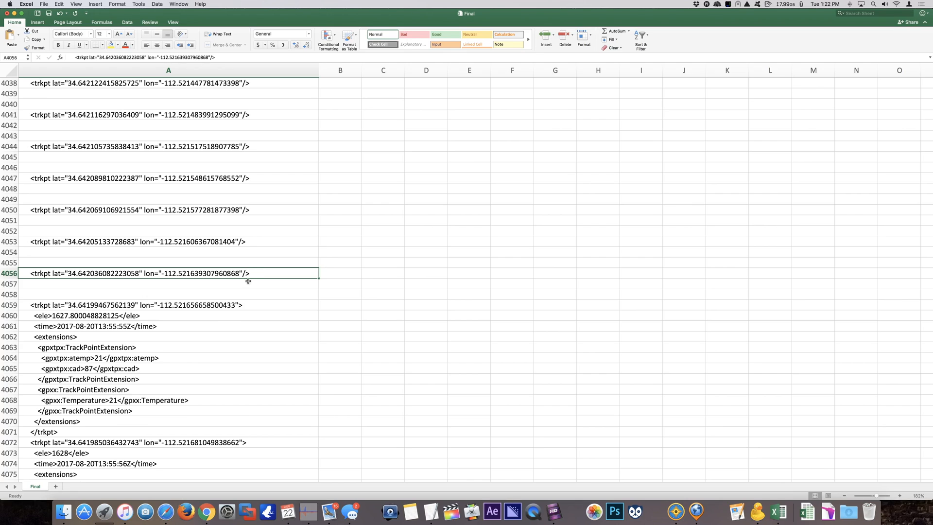
pyautogui.scroll(20, 247, 281)
pyautogui.scroll(20, 253, 272)
pyautogui.scroll(-10, 253, 272)
pyautogui.scroll(-4, 252, 273)
pyautogui.scroll(-10, 253, 273)
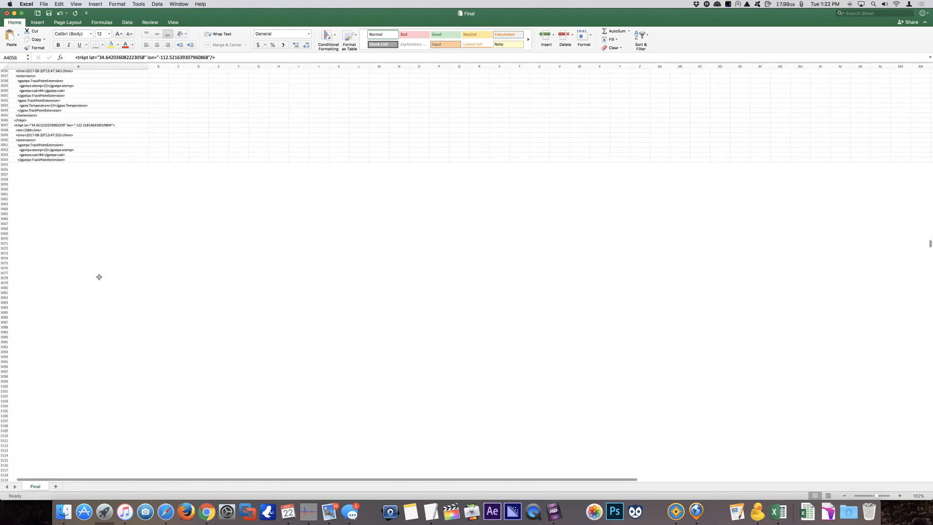
pyautogui.scroll(-15, 117, 190)
pyautogui.scroll(-3, 117, 189)
pyautogui.keyDown('shift'); pyautogui.click(95, 160); pyautogui.keyUp('shift')
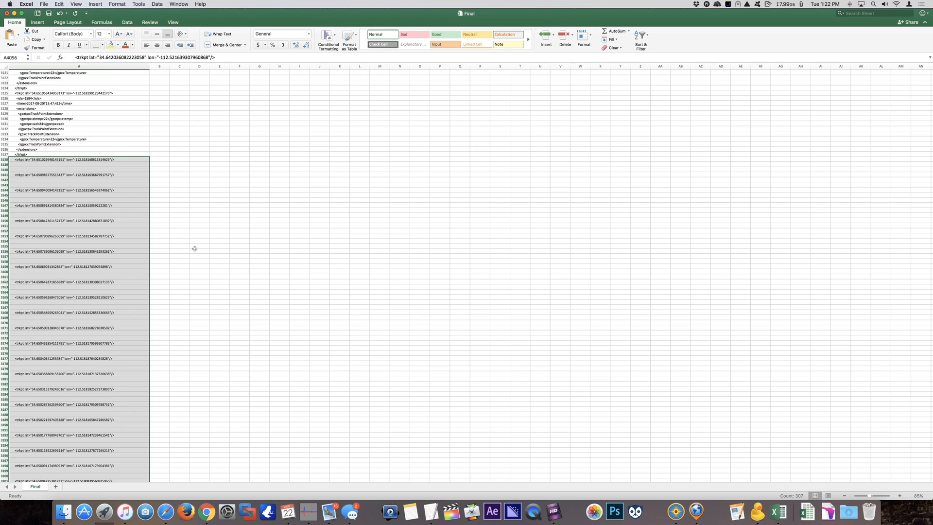
pyautogui.hotkey('ctrl', 'h')
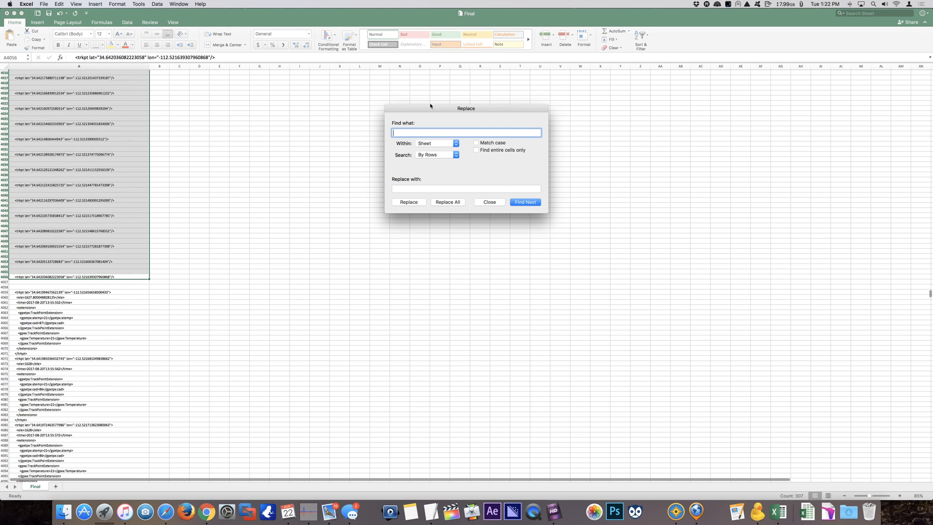
pyautogui.moveTo(437, 110); pyautogui.dragTo(425, 111)
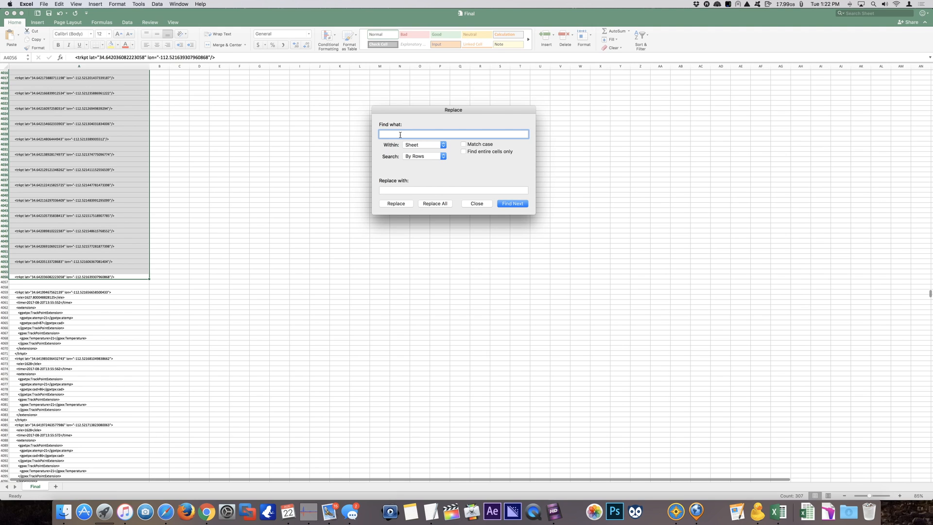
pyautogui.write('"/>')
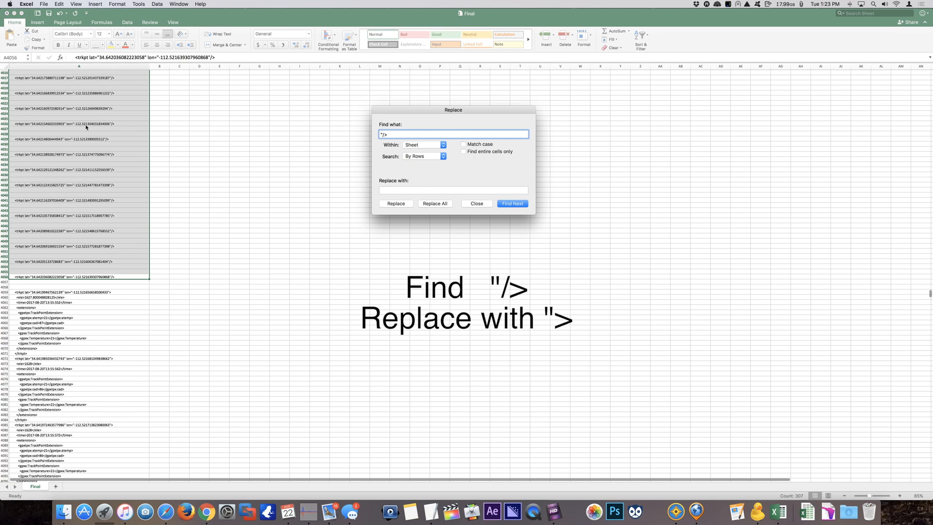
pyautogui.press('Tab')
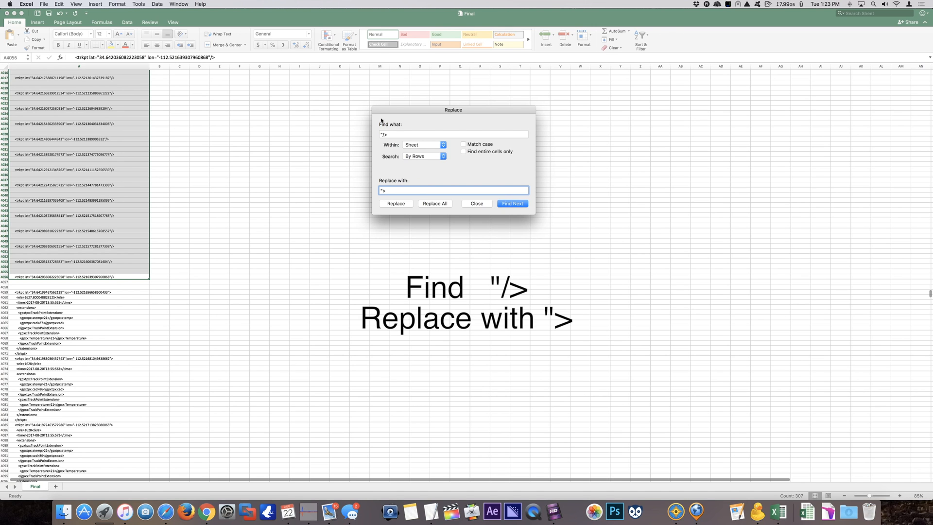
pyautogui.write('">')
pyautogui.click(435, 203)
pyautogui.click(535, 174)
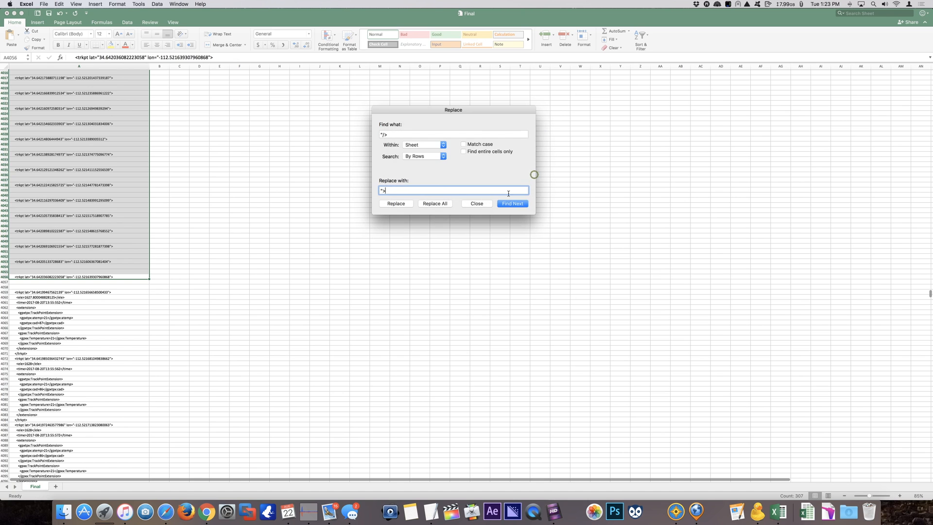
pyautogui.click(476, 203)
# Check the endings of the edited trkpt lines from row 4056 back to row 3138, and the last timestamp before the gap in A3127
pyautogui.scroll(3, 87, 202)
pyautogui.scroll(5, 87, 202)
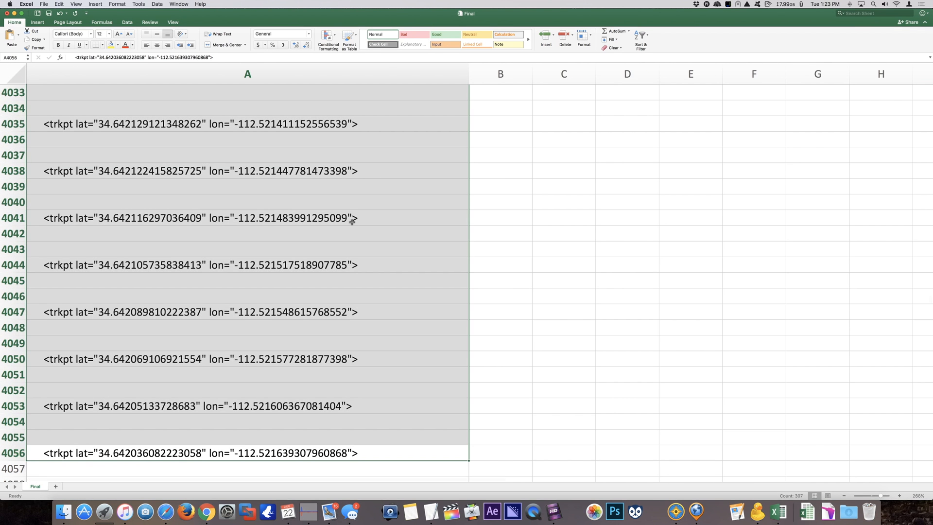
pyautogui.scroll(-5, 355, 237)
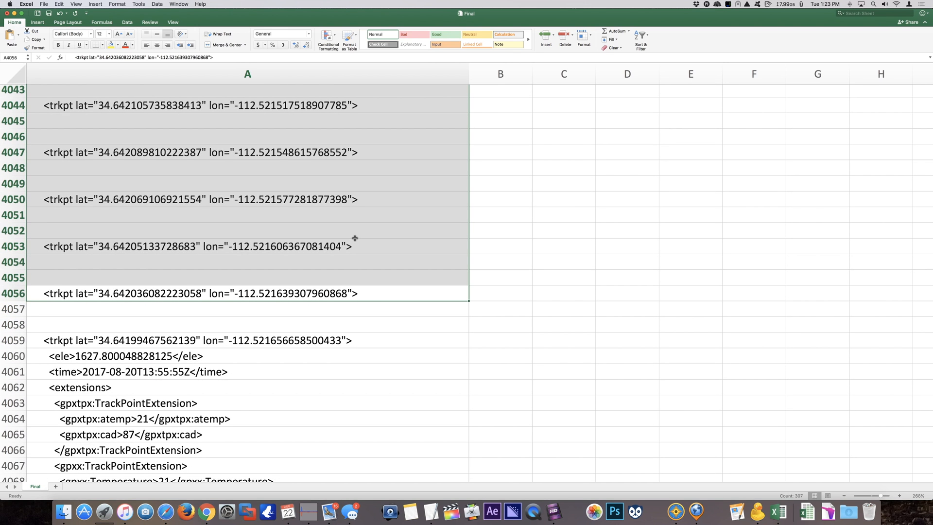
pyautogui.scroll(20, 355, 238)
pyautogui.scroll(-10, 355, 237)
pyautogui.scroll(20, 355, 238)
pyautogui.scroll(20, 354, 238)
pyautogui.scroll(-7, 354, 238)
pyautogui.scroll(-8, 355, 238)
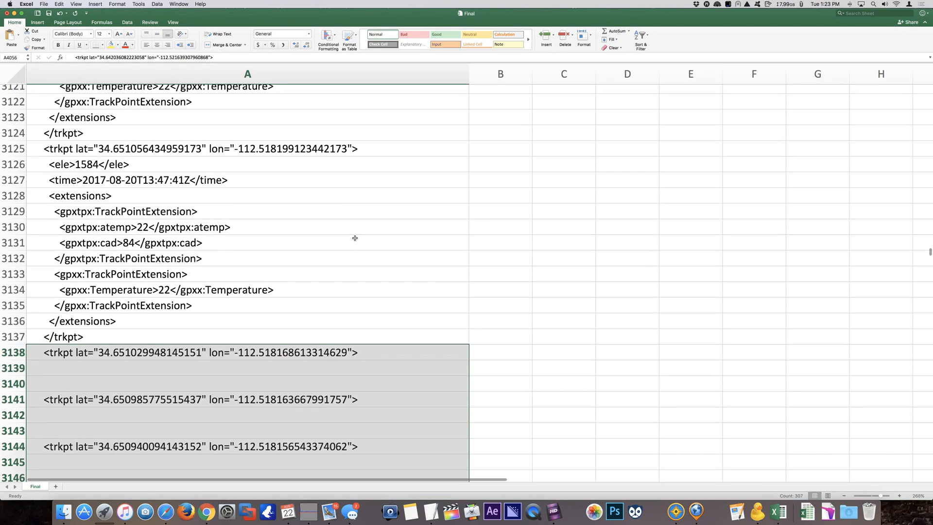
pyautogui.click(178, 177)
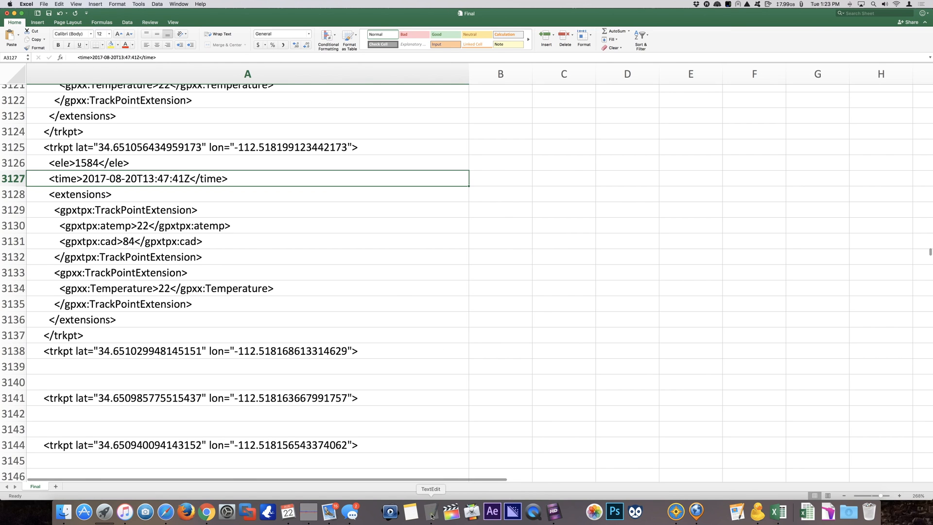
# Copy the time line from A3127 into A3139 and change its time to 13:47:42
pyautogui.click(158, 314)
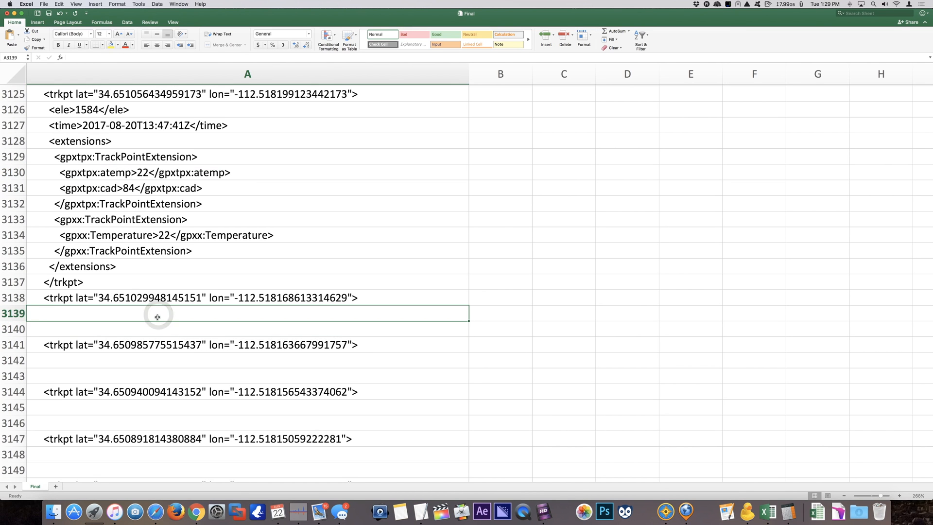
pyautogui.click(102, 126)
pyautogui.press('super+c')
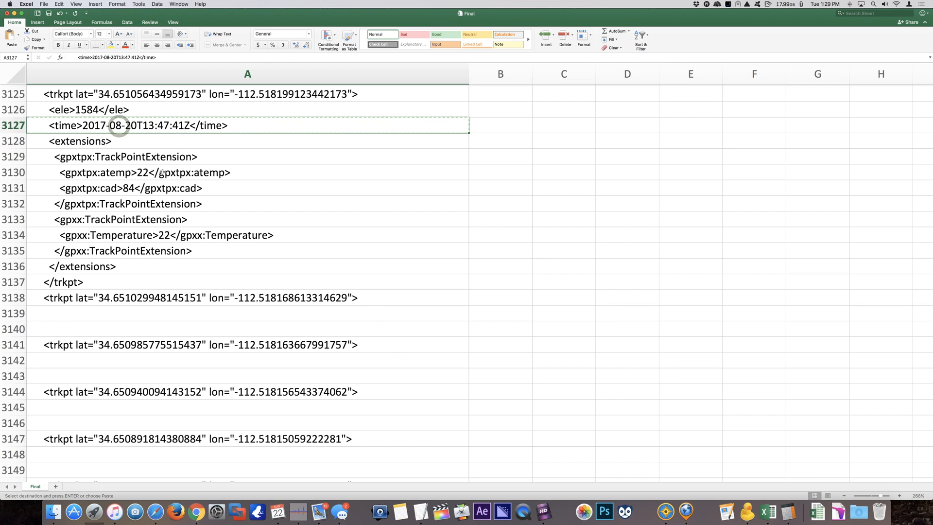
pyautogui.click(149, 313)
pyautogui.press('super+v')
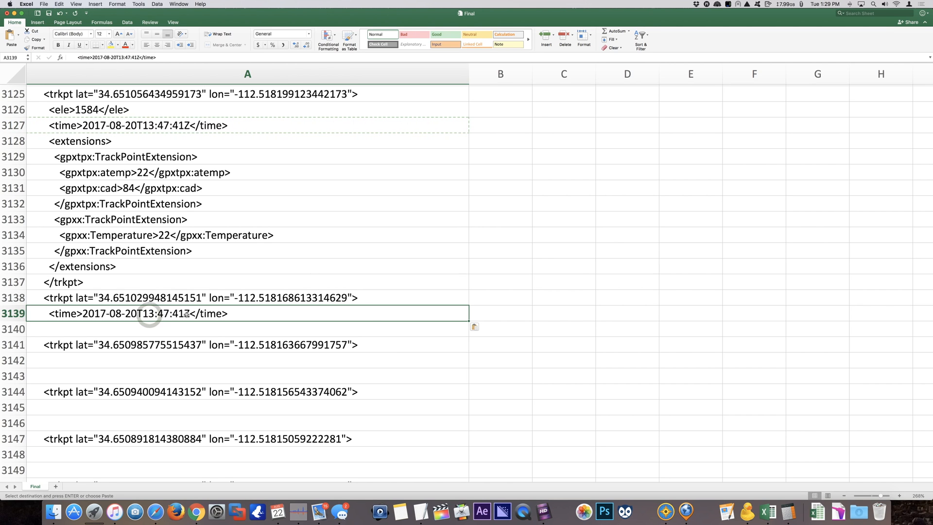
pyautogui.doubleClick(184, 313)
pyautogui.press('BackSpace')
pyautogui.write('2')
pyautogui.press('Return')
# Copy the time line from A3139 into A3142 and change its time to 13:47:43
pyautogui.click(198, 315)
pyautogui.press('super+c')
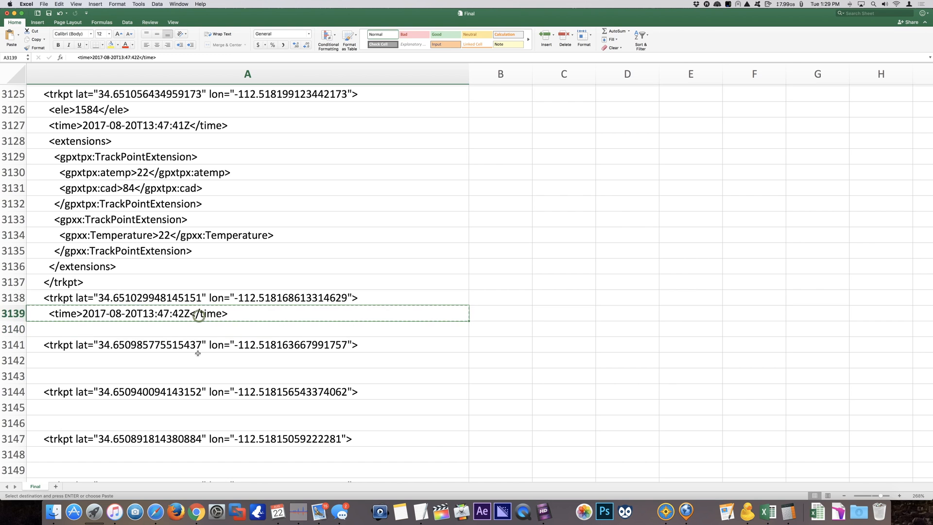
pyautogui.click(197, 360)
pyautogui.press('super+v')
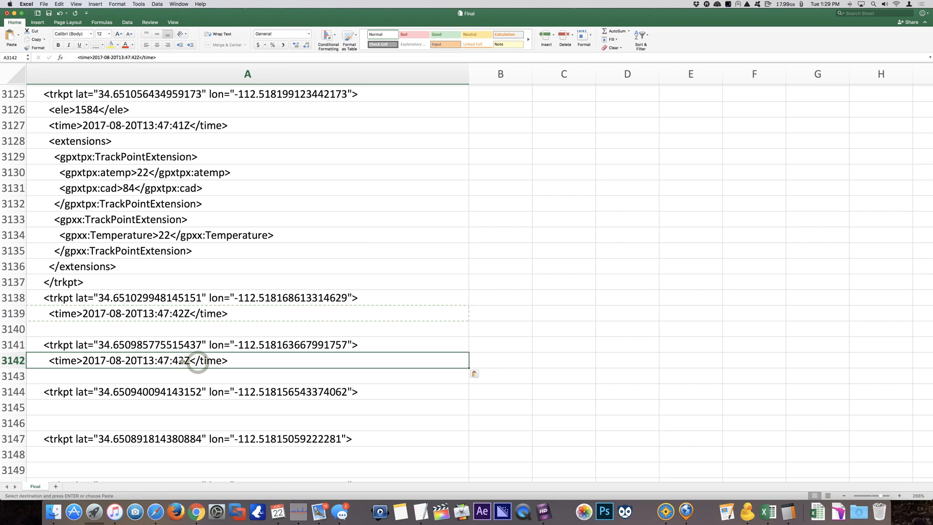
pyautogui.doubleClick(183, 360)
pyautogui.press('BackSpace')
pyautogui.write('3')
pyautogui.press('Return')
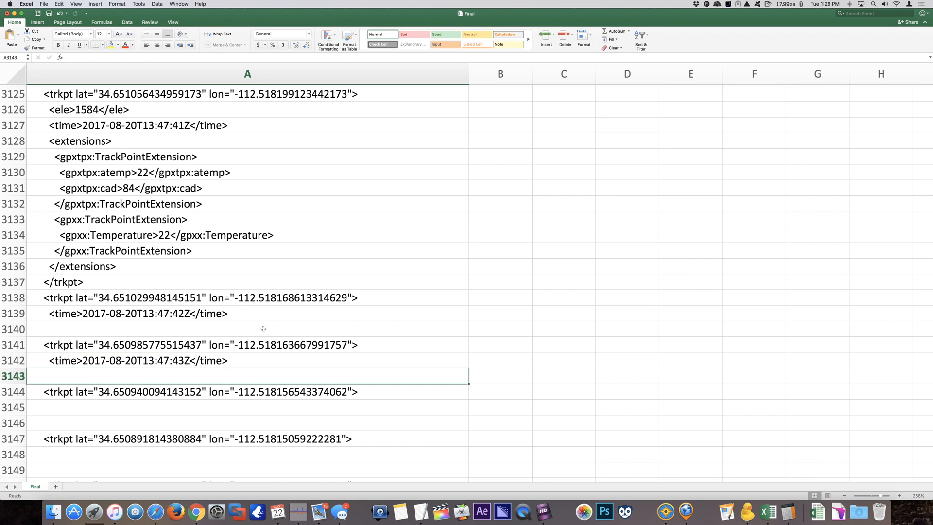
# Enter the helper times 13:47:42 in C3139 and 13:47:43 in C3142
pyautogui.scroll(-3, 263, 329)
pyautogui.scroll(1, 263, 328)
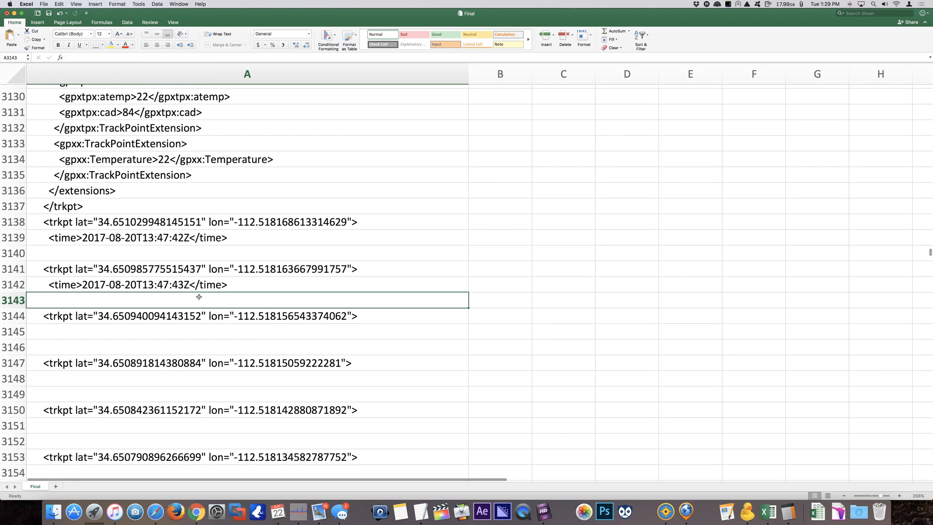
pyautogui.click(540, 230)
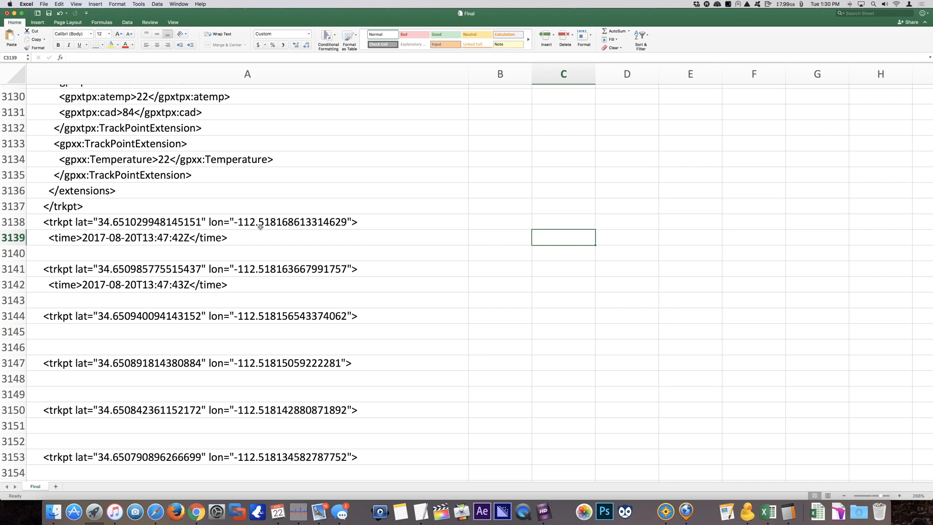
pyautogui.write('13:47:42')
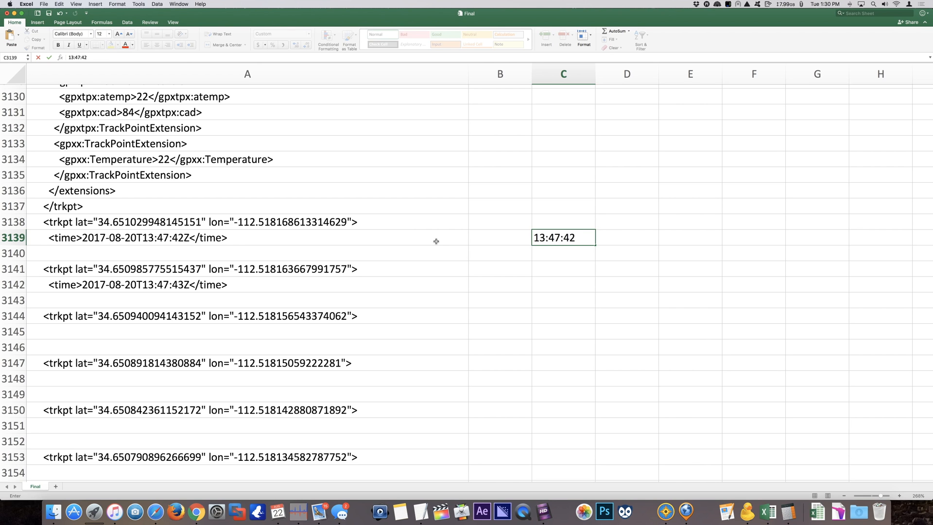
pyautogui.press('Return')
pyautogui.click(549, 283)
pyautogui.write('13:47:43')
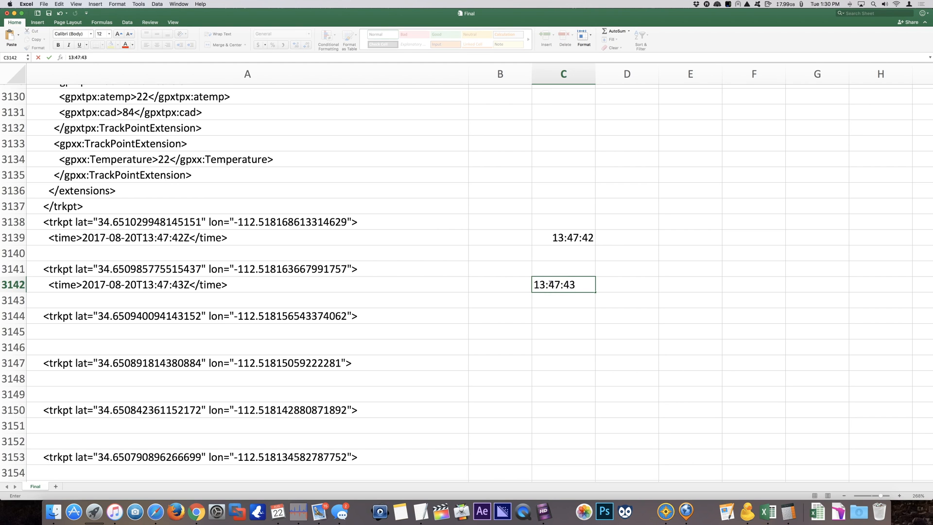
pyautogui.press('Return')
# Extend the time pattern in C3139:C3144 as a series down column C to row 4058
pyautogui.moveTo(575, 237); pyautogui.dragTo(576, 310)
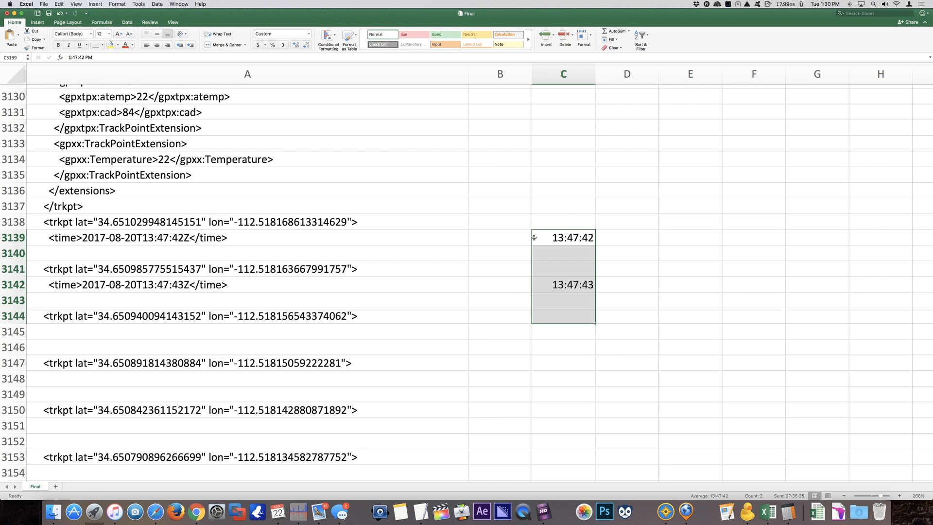
pyautogui.moveTo(594, 322); pyautogui.dragTo(596, 334)
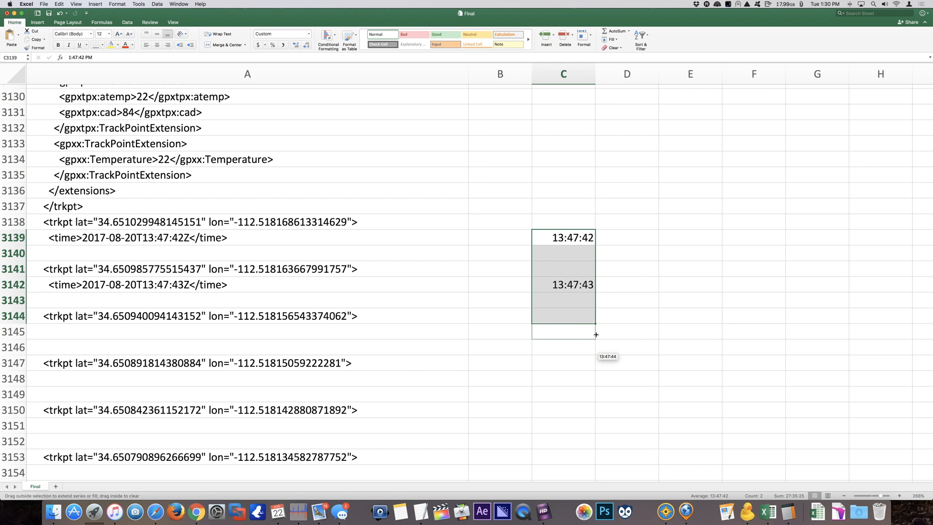
pyautogui.moveTo(596, 336)
pyautogui.mouseDown()
pyautogui.moveTo(595, 479)
pyautogui.moveTo(596, 325)
pyautogui.mouseUp()
pyautogui.moveTo(586, 238); pyautogui.dragTo(560, 447)
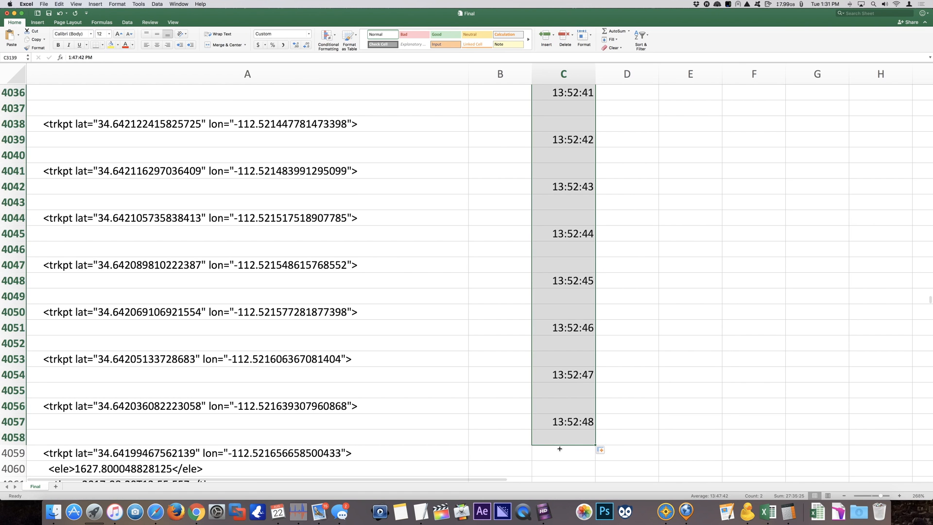
# Compare the last filled time in C4057 with the next recorded timestamp in A4061
pyautogui.scroll(-2, 564, 442)
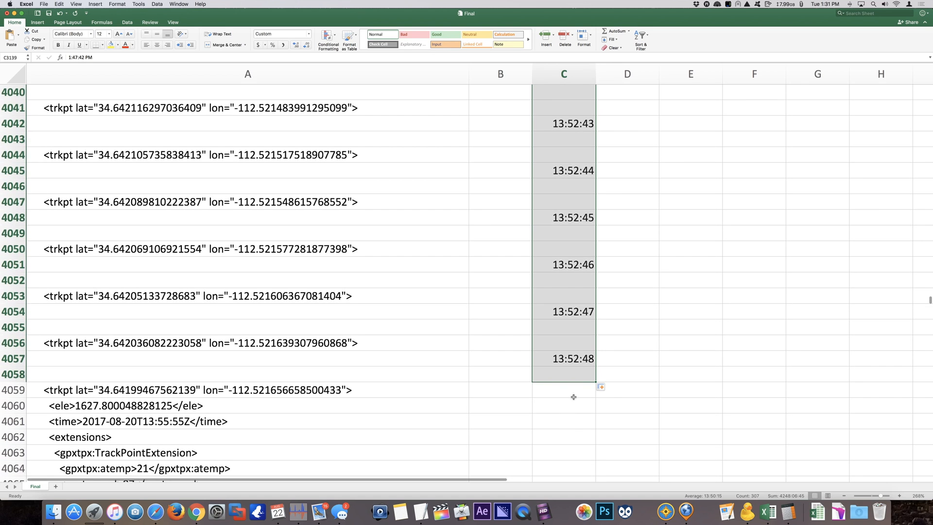
pyautogui.click(577, 358)
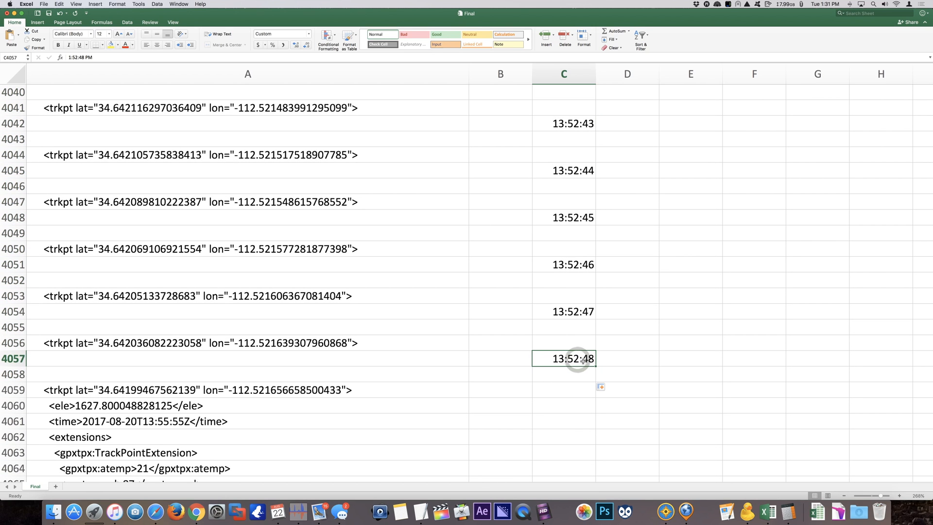
pyautogui.scroll(-1, 202, 364)
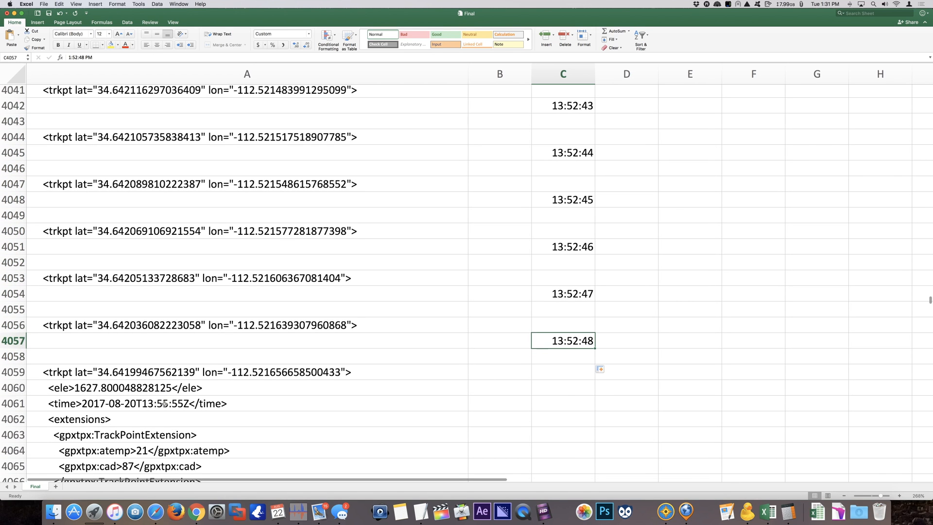
pyautogui.click(164, 403)
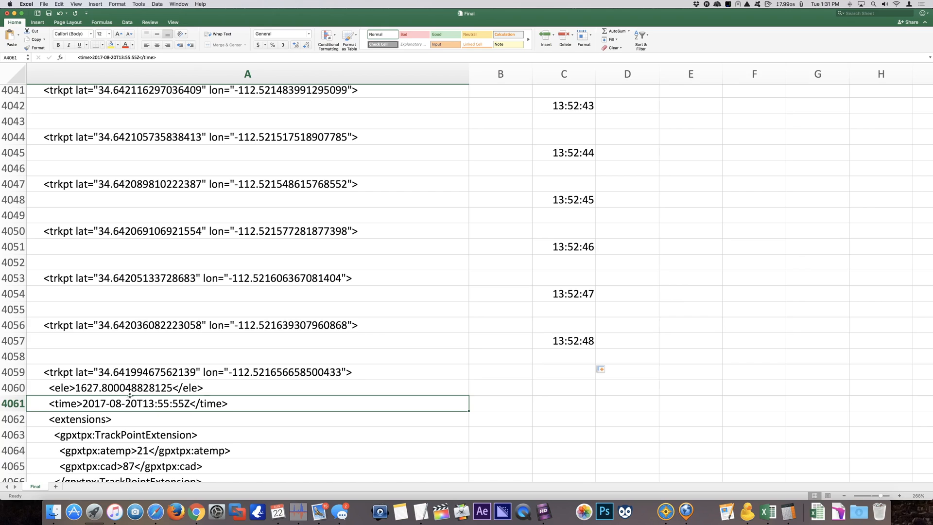
pyautogui.click(586, 340)
# Review the filled times in column C against the track points back up to row 3138
pyautogui.scroll(15, 495, 382)
pyautogui.scroll(20, 497, 382)
pyautogui.scroll(5, 497, 382)
pyautogui.click(313, 161)
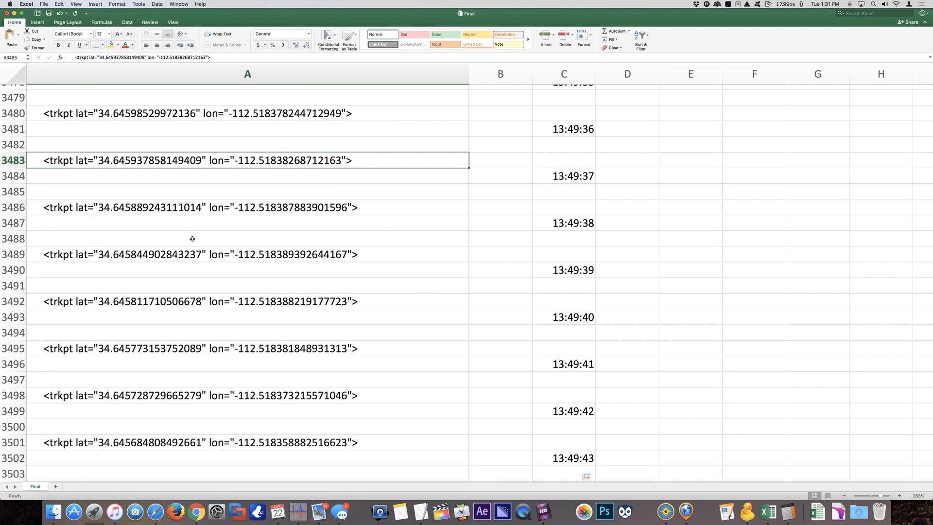
pyautogui.scroll(15, 344, 298)
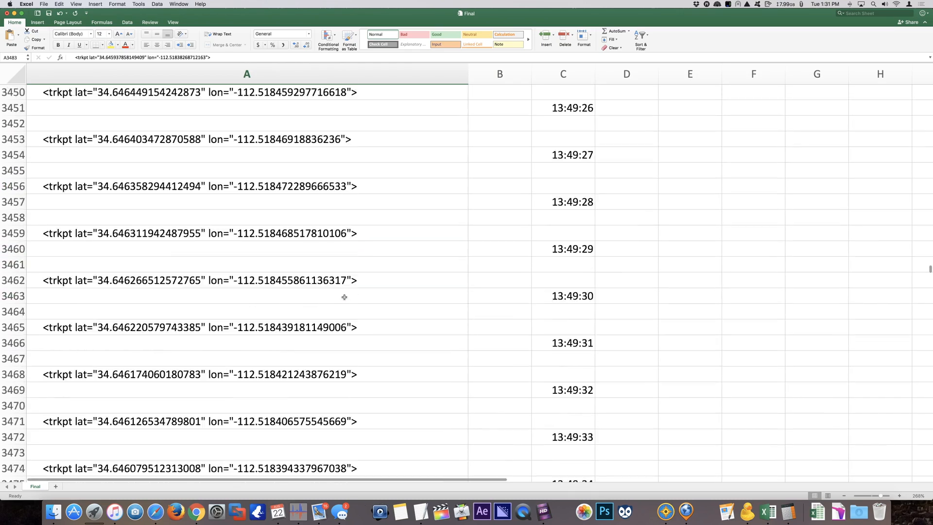
pyautogui.scroll(20, 344, 296)
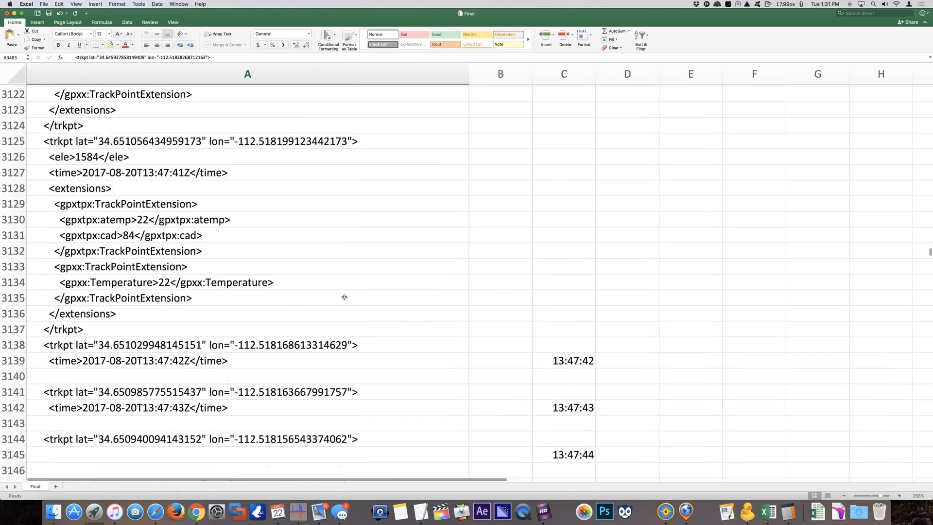
pyautogui.scroll(-6, 344, 297)
pyautogui.scroll(-15, 344, 297)
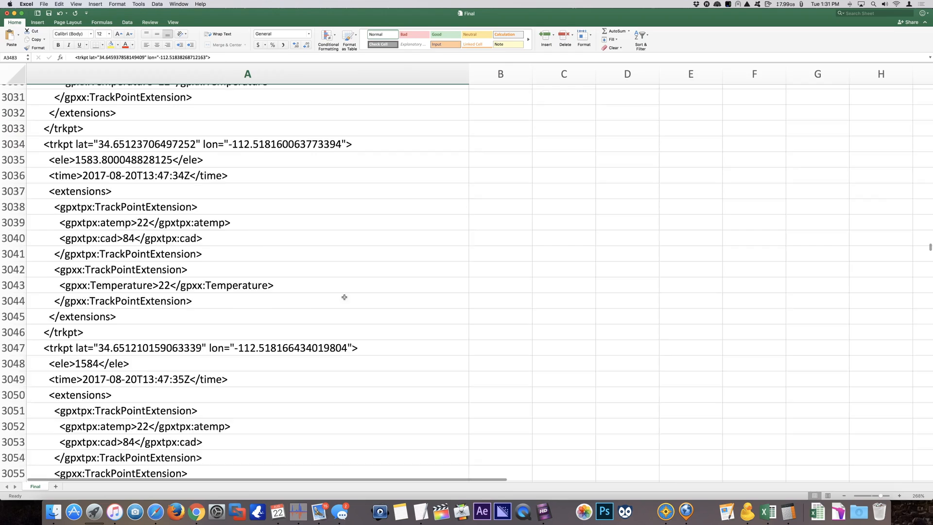
pyautogui.scroll(2, 344, 297)
pyautogui.scroll(5, 344, 297)
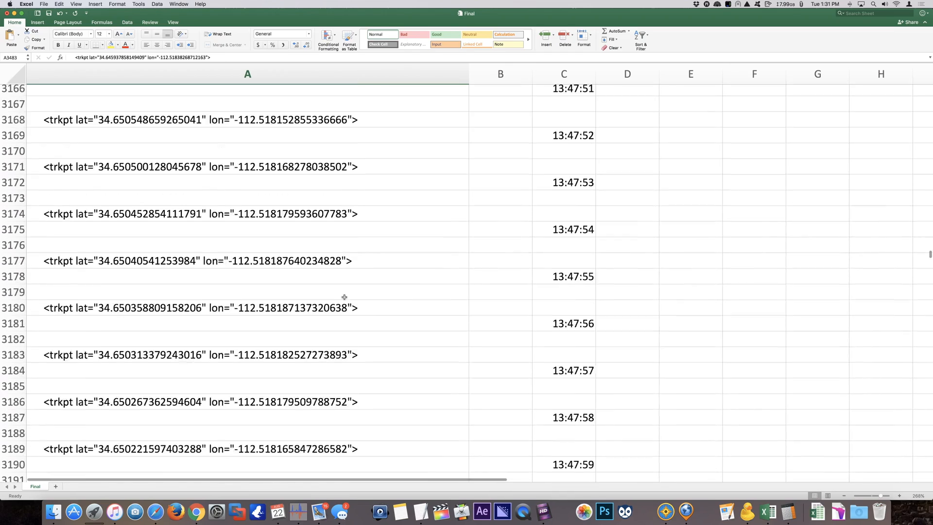
pyautogui.scroll(2, 344, 298)
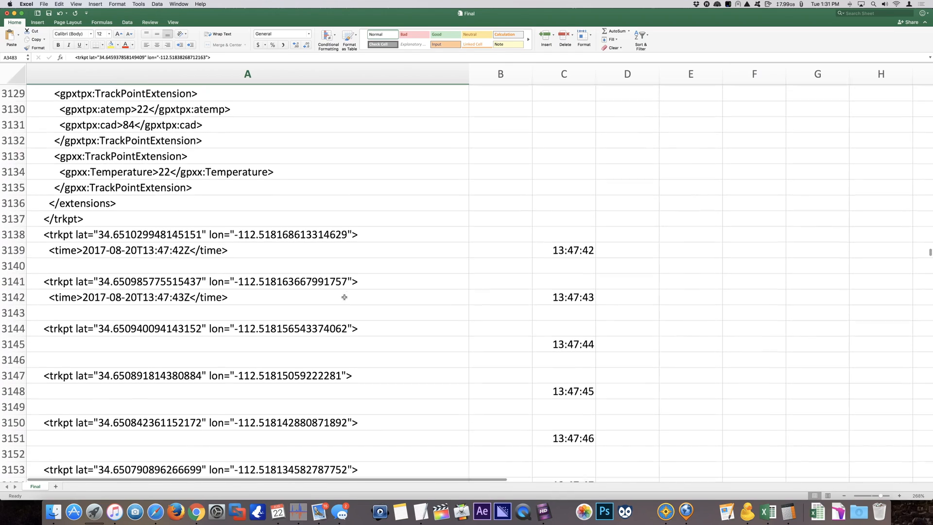
# Clear the time lines in A3139 and A3142
pyautogui.scroll(-1, 344, 297)
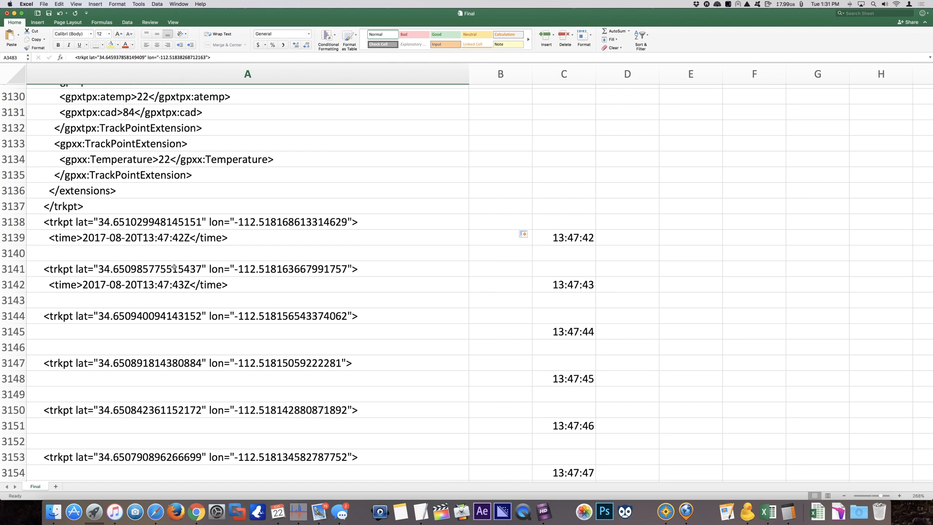
pyautogui.click(125, 257)
pyautogui.click(174, 238)
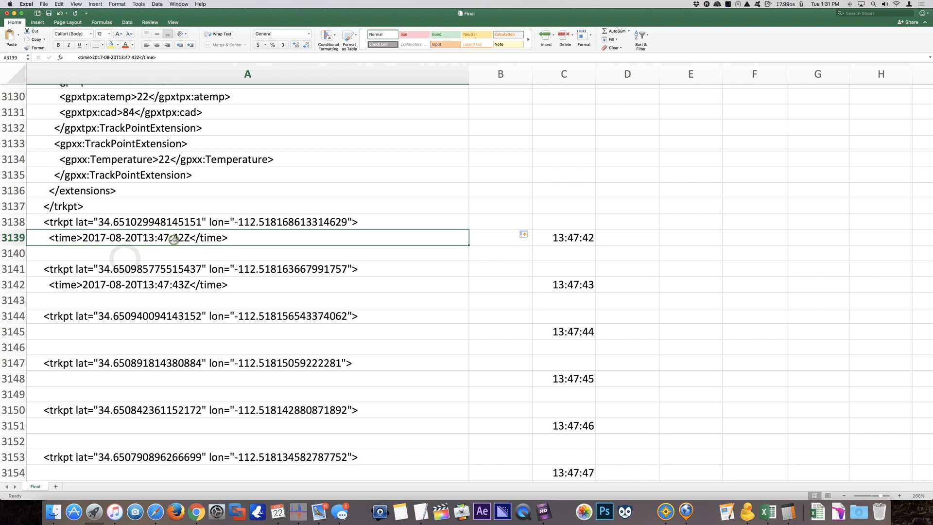
pyautogui.press('BackSpace')
pyautogui.press('Return')
pyautogui.press('Down')
pyautogui.press('Down')
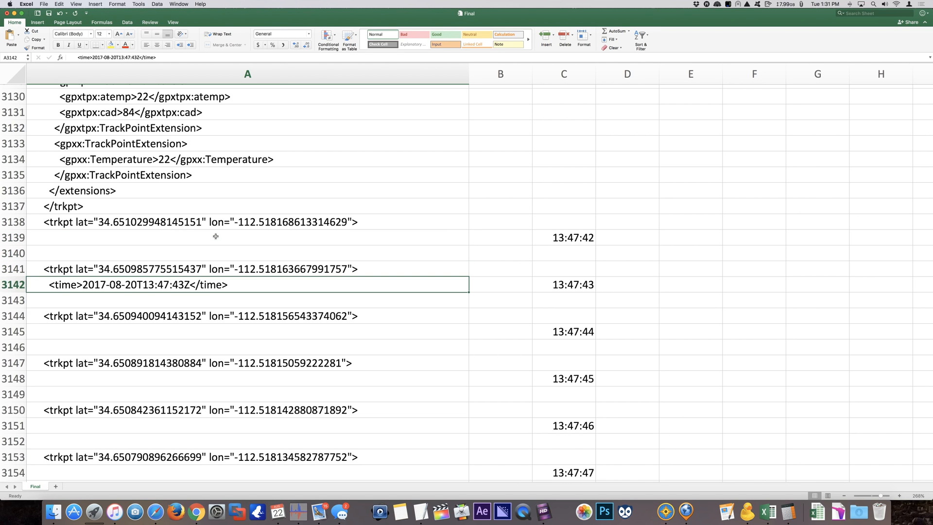
pyautogui.press('BackSpace')
pyautogui.press('Return')
pyautogui.click(226, 240)
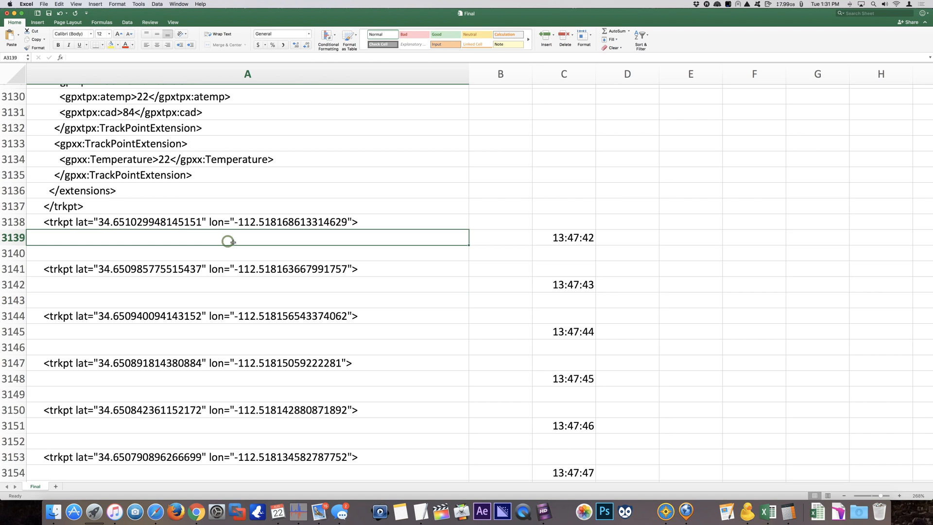
pyautogui.scroll(3, 229, 241)
pyautogui.scroll(1, 230, 242)
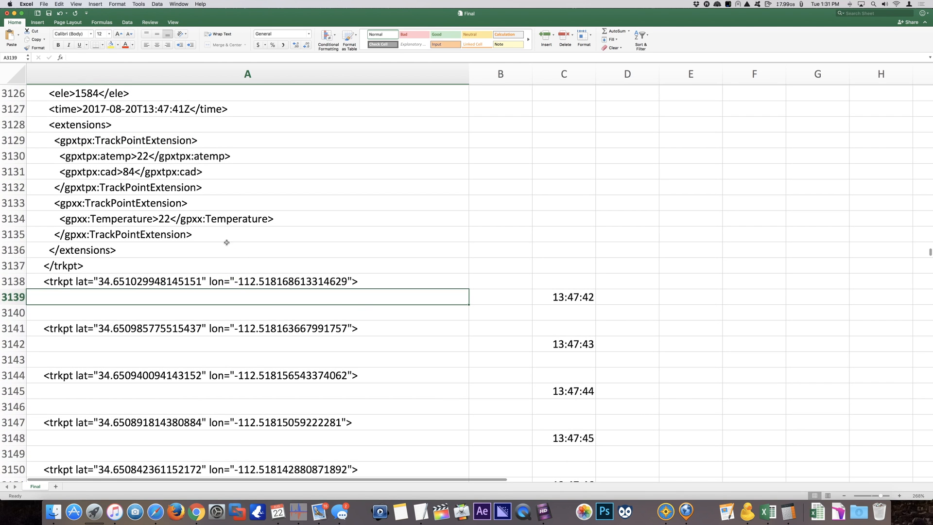
pyautogui.click(69, 266)
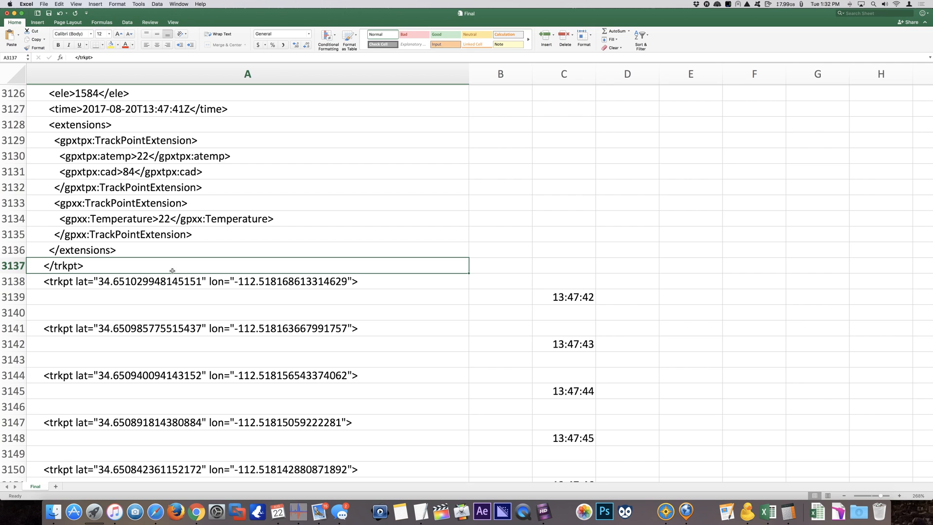
pyautogui.click(497, 285)
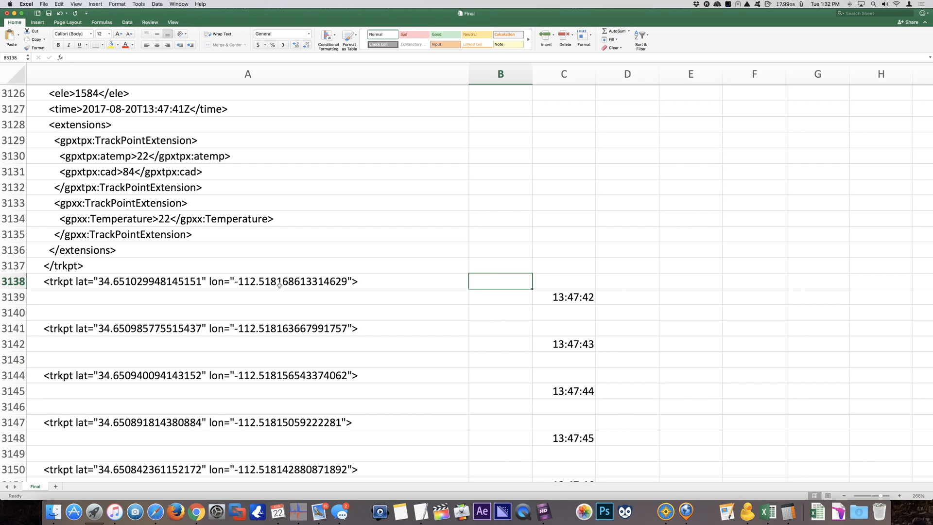
pyautogui.moveTo(490, 281)
pyautogui.mouseDown()
pyautogui.moveTo(500, 316)
pyautogui.moveTo(492, 309)
pyautogui.moveTo(496, 280)
pyautogui.mouseUp()
pyautogui.write('=')
pyautogui.press('Escape')
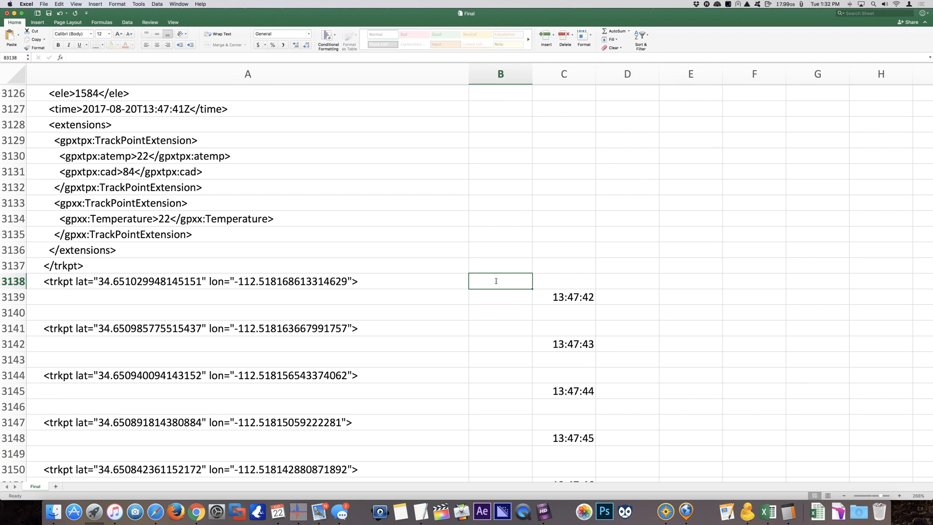
pyautogui.moveTo(494, 283); pyautogui.dragTo(497, 461)
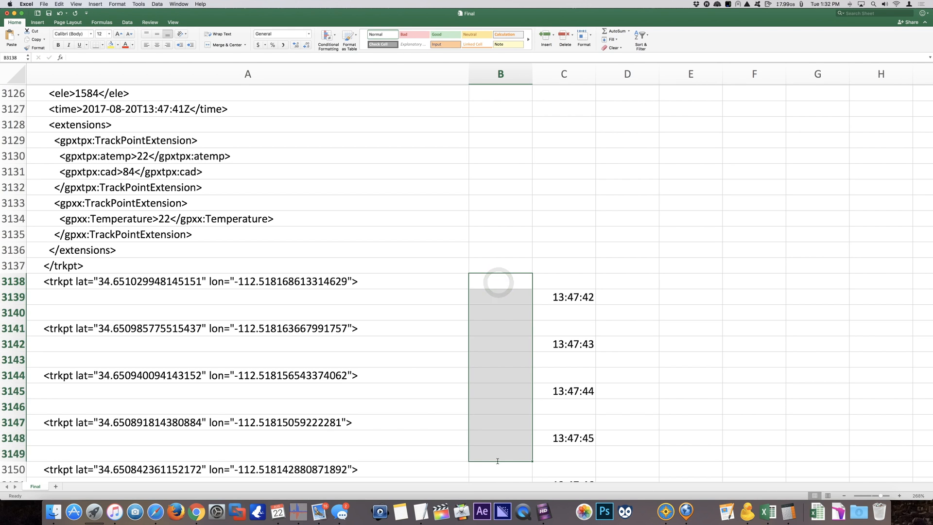
pyautogui.scroll(-2, 266, 283)
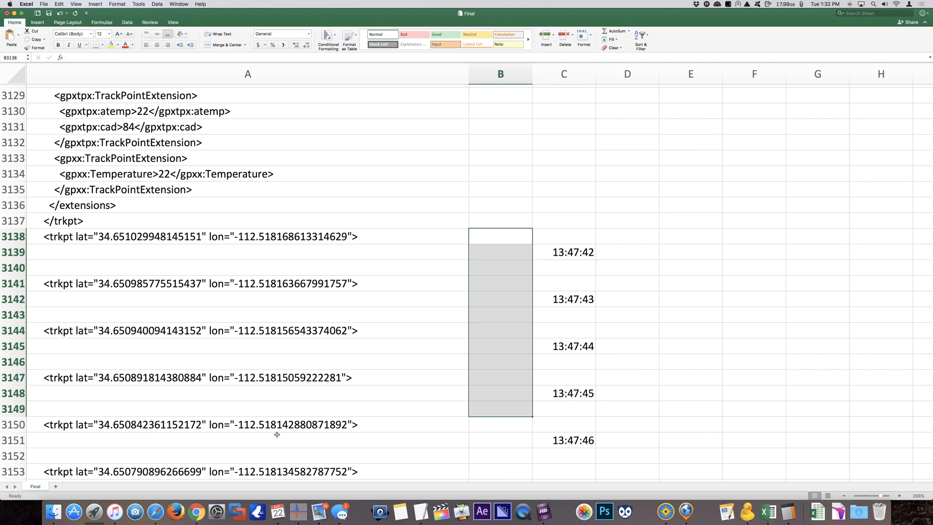
# Enter a formula in B3138 that references the track point in A3138
pyautogui.click(507, 238)
pyautogui.write('=')
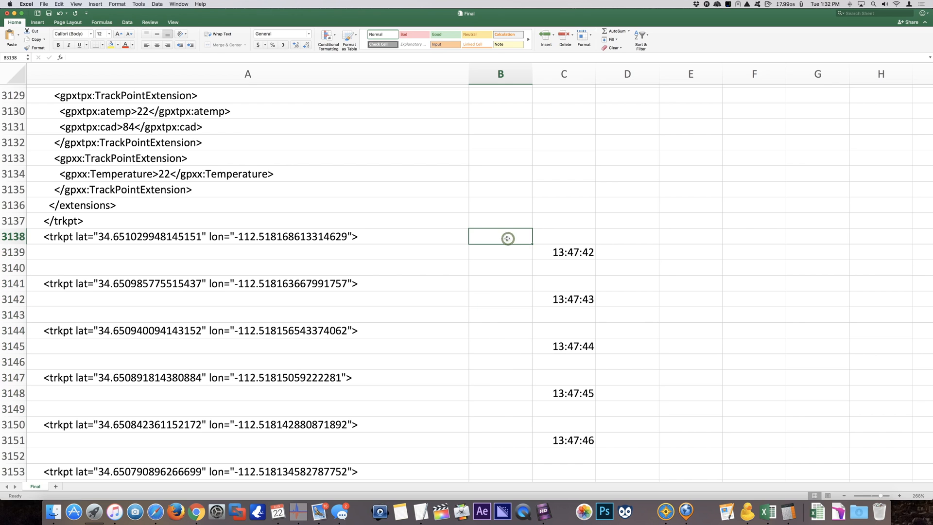
pyautogui.click(355, 236)
pyautogui.press('Return')
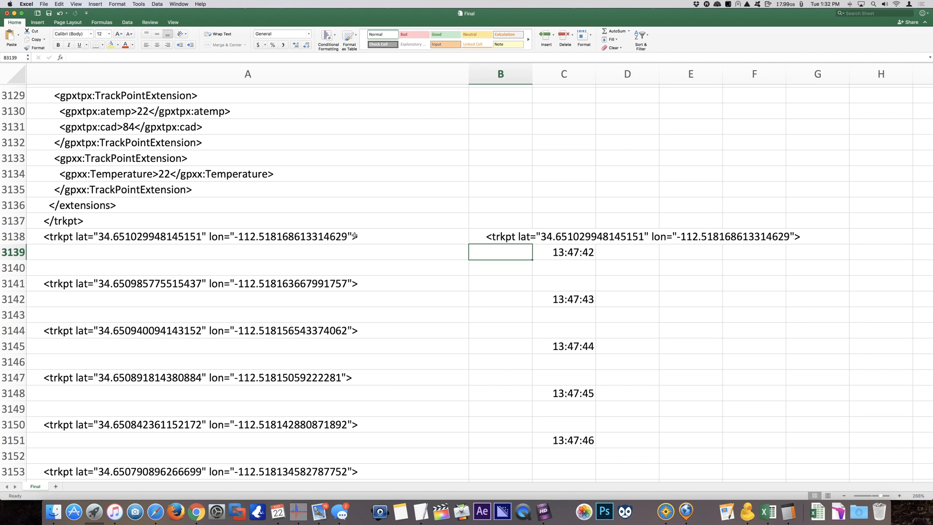
# Copy the time line from A3127 into A3139 and change its time to 13:47:42
pyautogui.scroll(5, 496, 292)
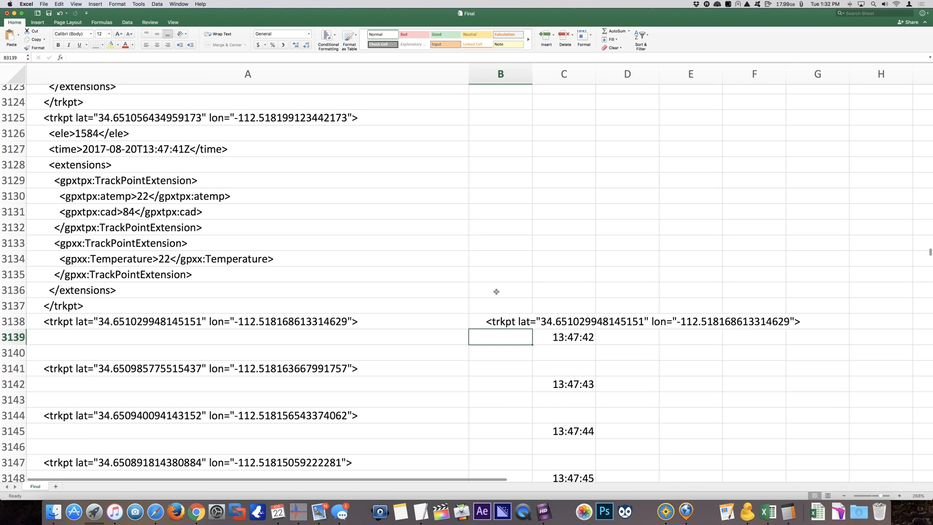
pyautogui.scroll(-1, 496, 292)
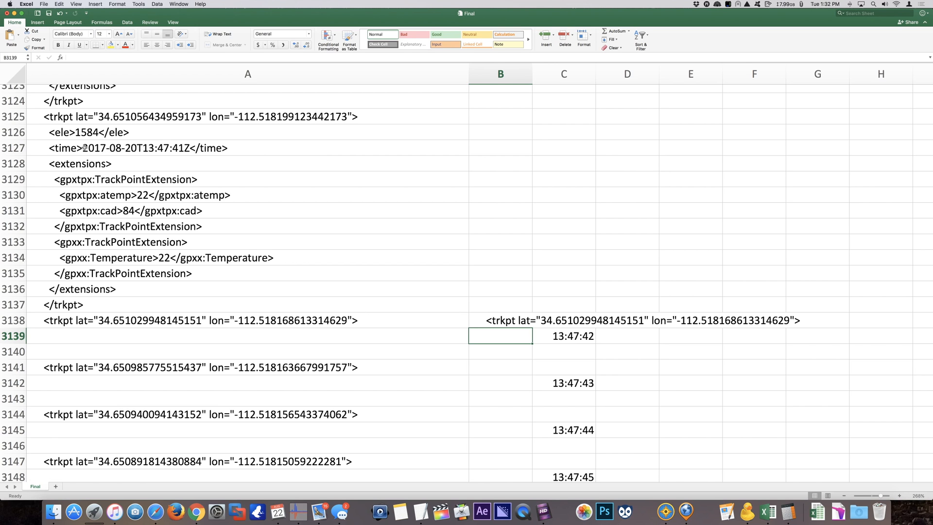
pyautogui.click(178, 148)
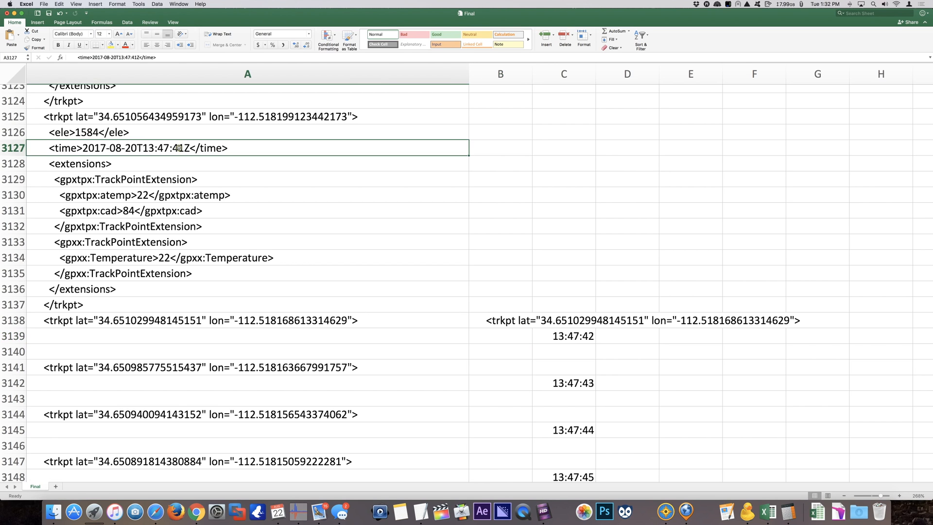
pyautogui.press('super+c')
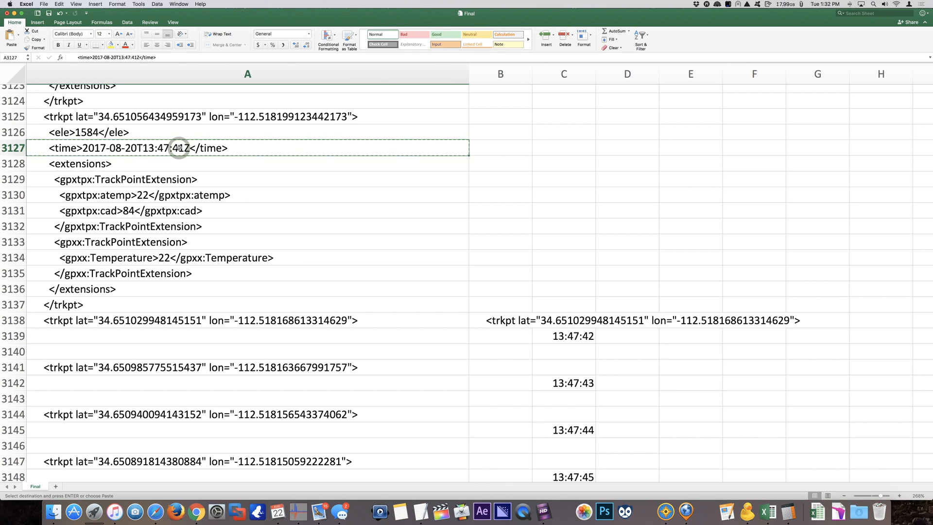
pyautogui.click(342, 332)
pyautogui.press('super+v')
pyautogui.doubleClick(183, 336)
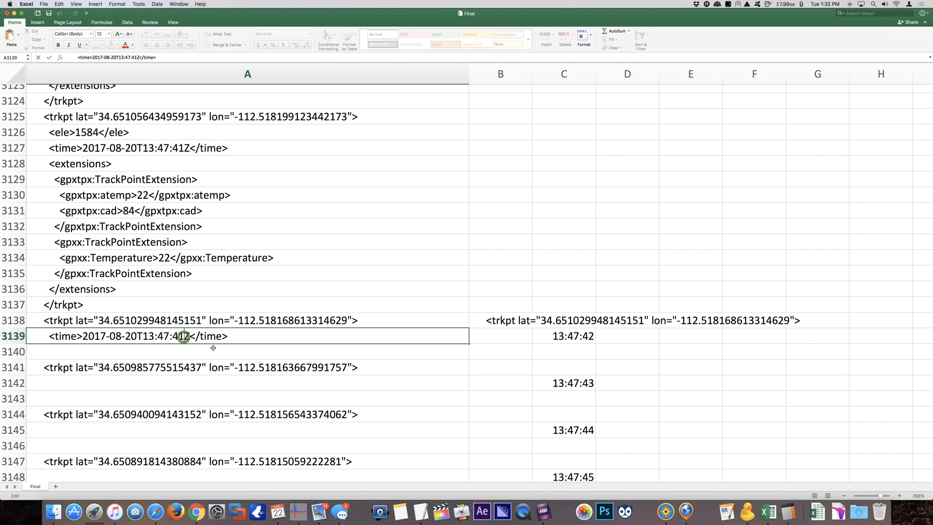
pyautogui.press('BackSpace')
pyautogui.write('2')
pyautogui.press('Return')
# Enter the formula ="<time>2017-08-20T" in B3139 and widen column B to about 26.33
pyautogui.click(486, 332)
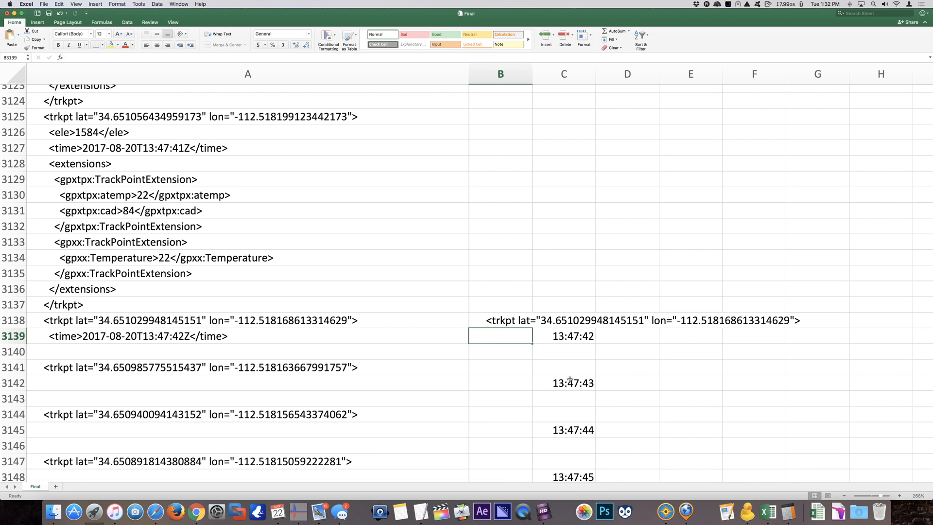
pyautogui.write('=')
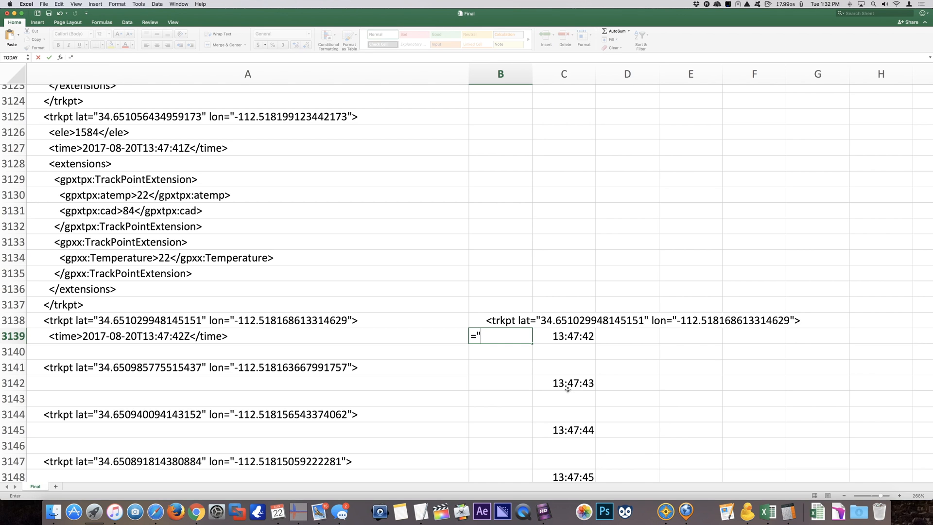
pyautogui.write('"<time>2017-08-20T"')
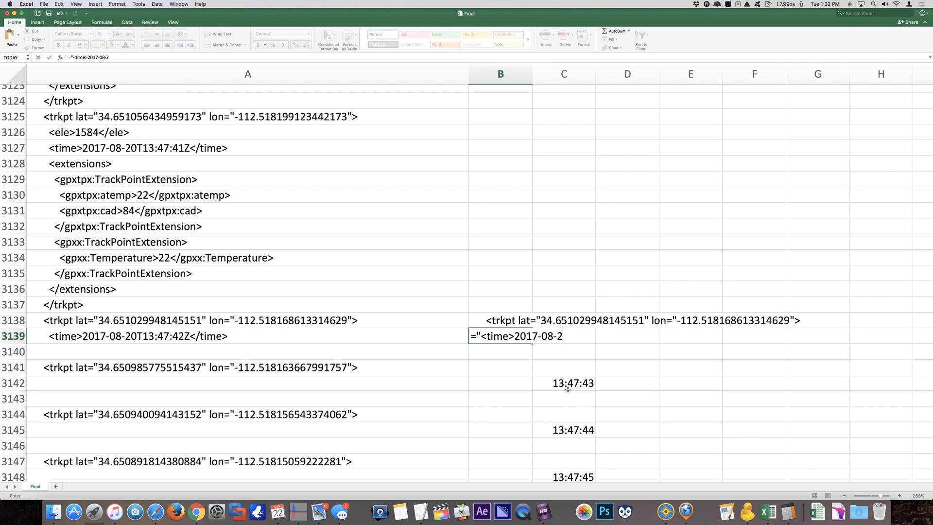
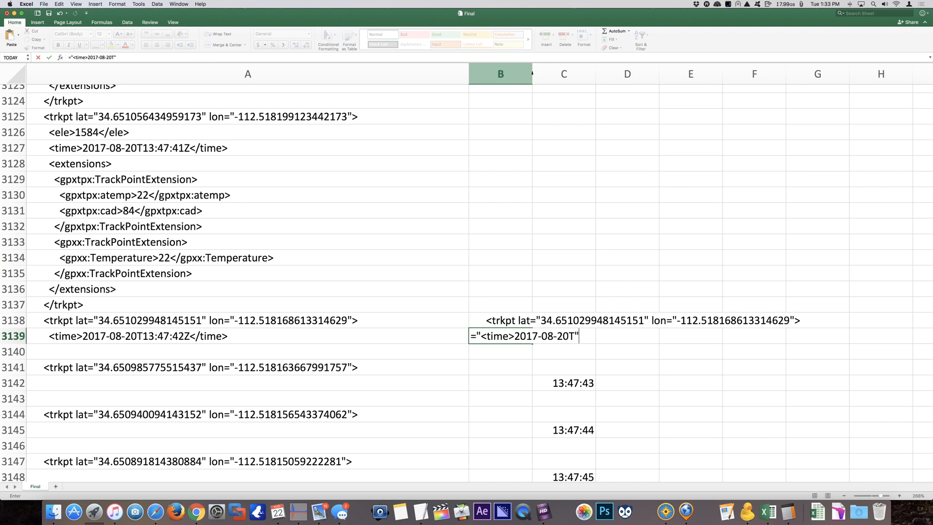
pyautogui.press('Return')
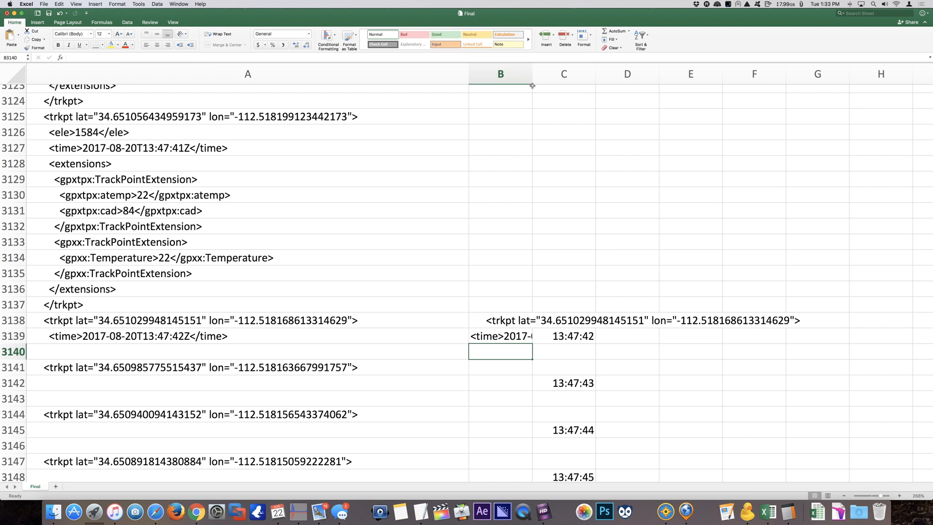
pyautogui.moveTo(532, 74); pyautogui.dragTo(629, 75)
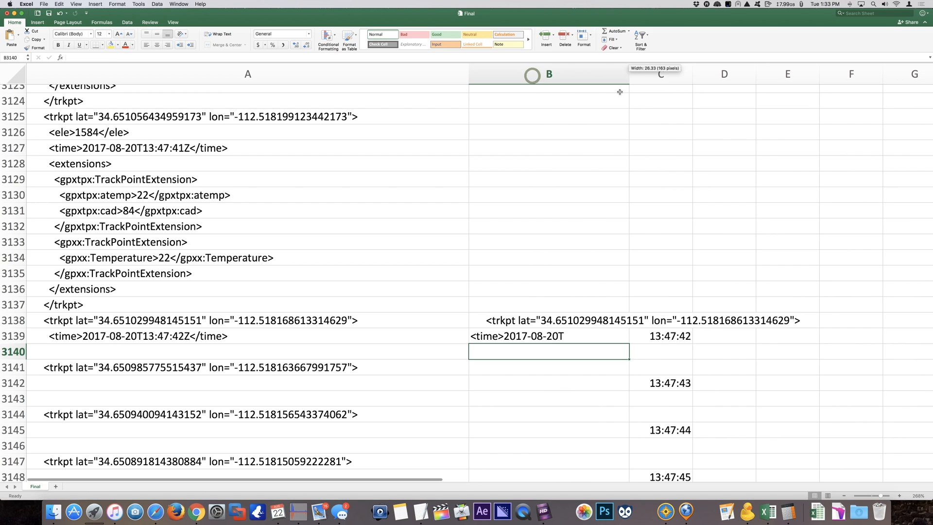
# Append &TEXT(C3139,"hh:mm:ss") to the formula in B3139
pyautogui.click(554, 336)
pyautogui.doubleClick(555, 336)
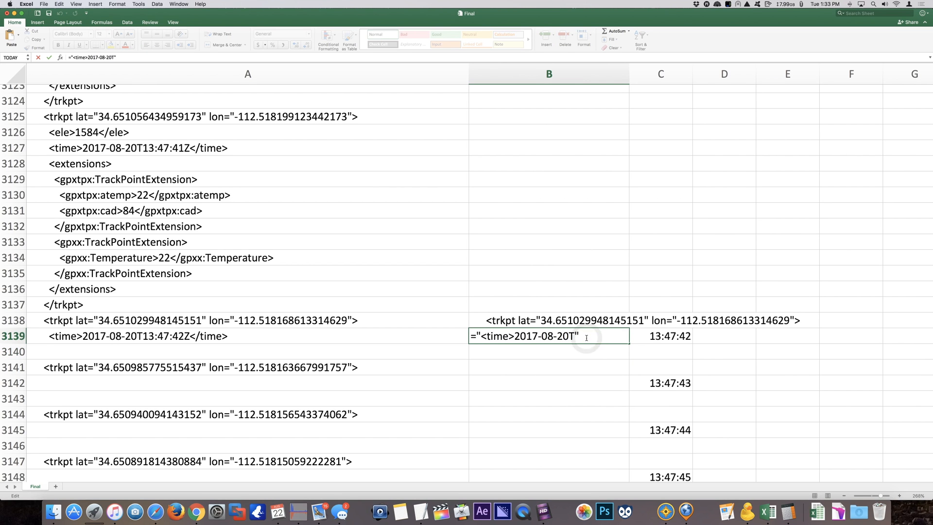
pyautogui.write('&text(')
pyautogui.click(674, 337)
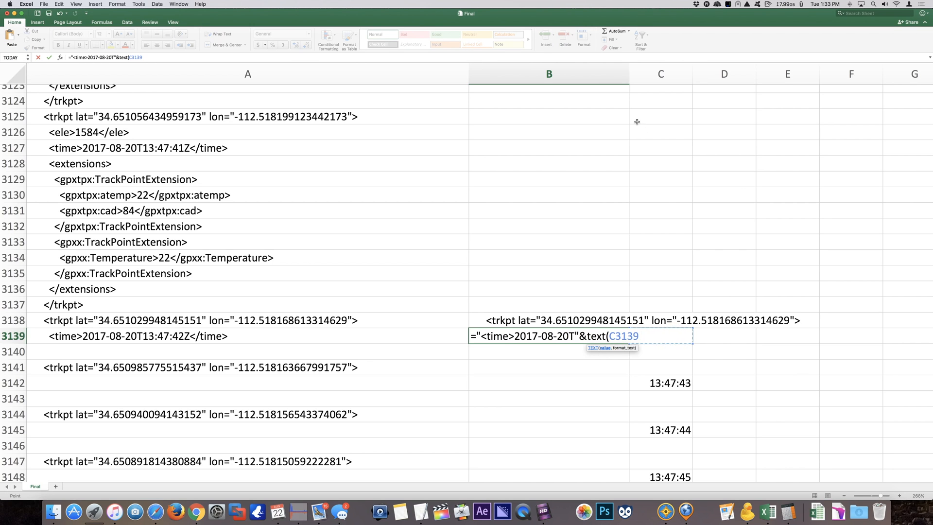
pyautogui.write(',hh')
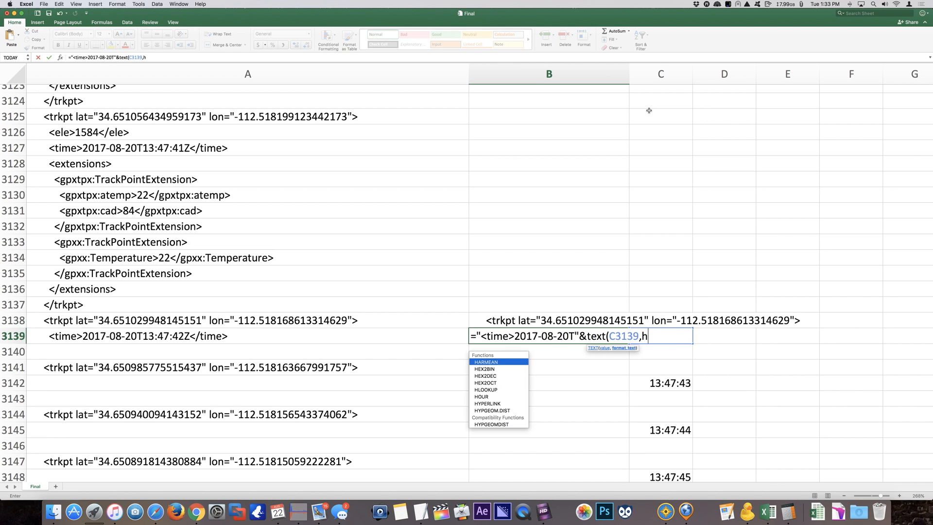
pyautogui.press('BackSpace')
pyautogui.press('BackSpace')
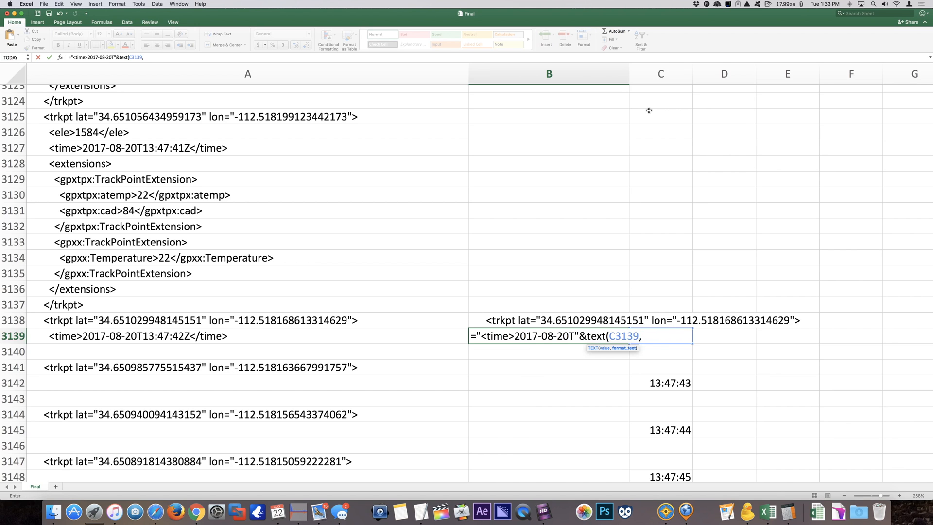
pyautogui.write('hh:mm:')
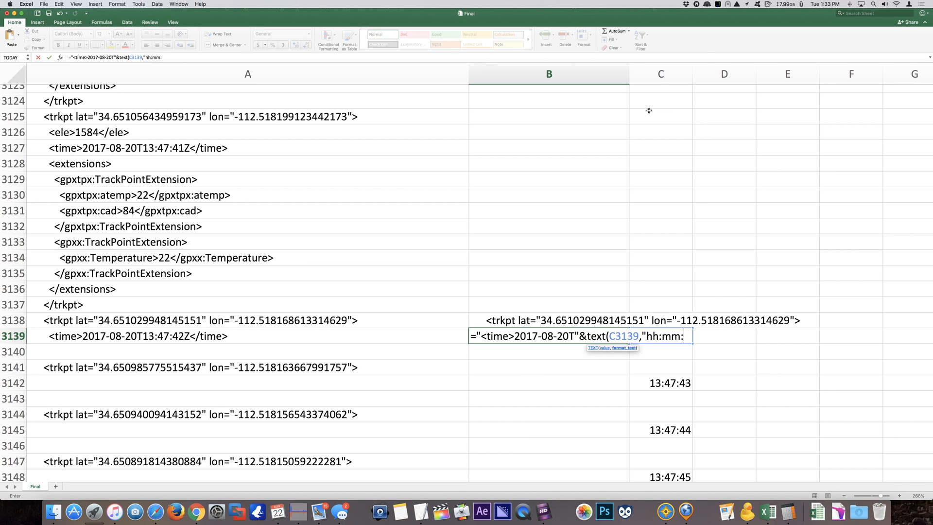
pyautogui.write('ss')
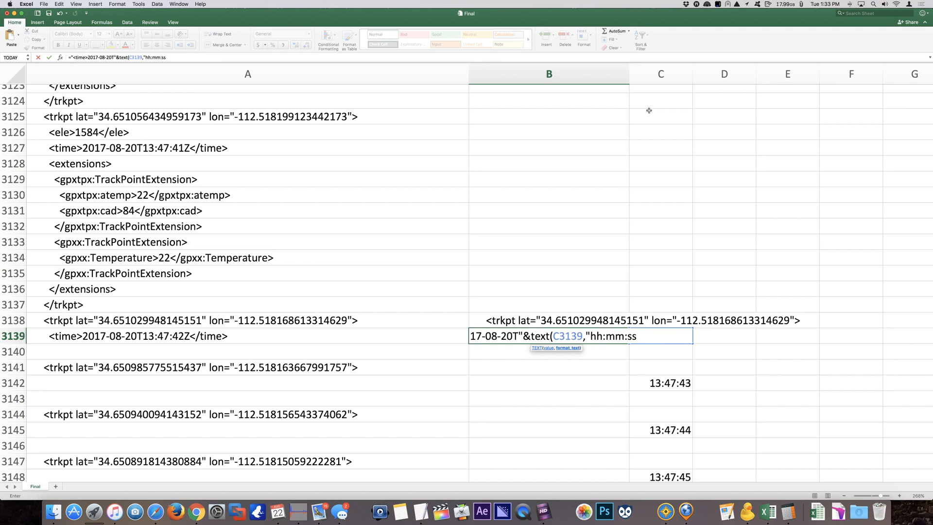
pyautogui.write('"')
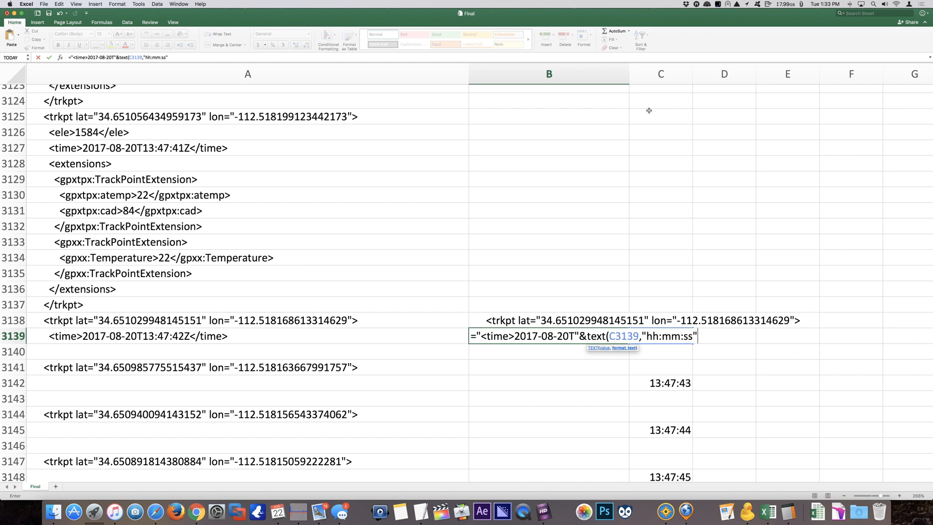
pyautogui.write(')')
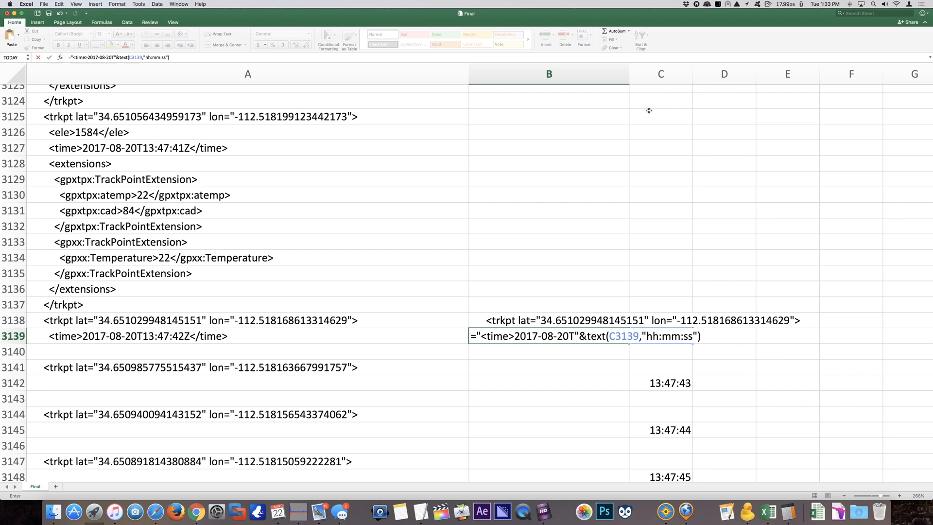
pyautogui.press('Return')
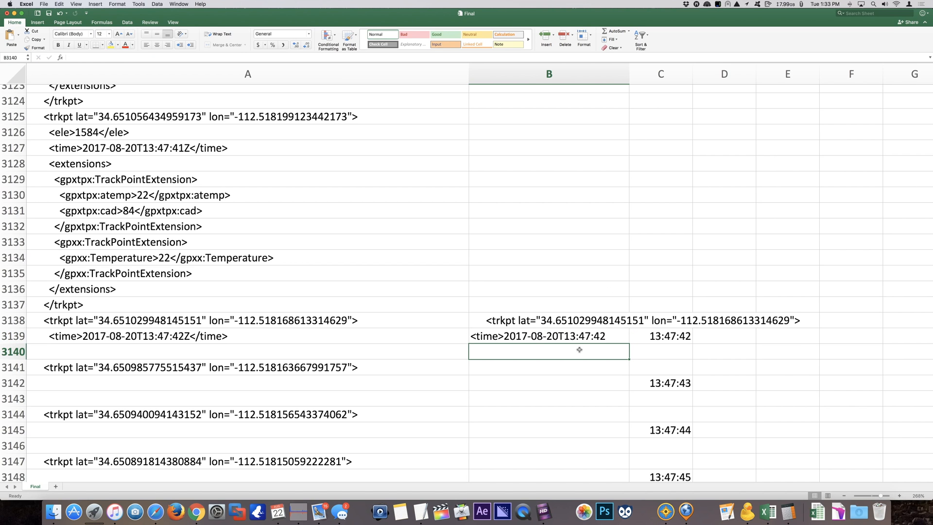
# Replace the TEXT function in the B3139 formula with a plain reference to C3139
pyautogui.click(582, 336)
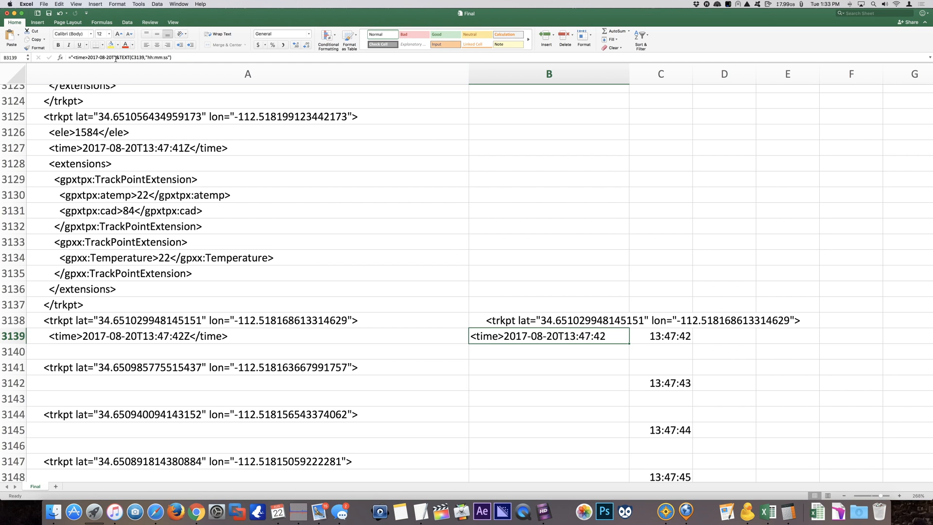
pyautogui.moveTo(118, 57); pyautogui.dragTo(233, 65)
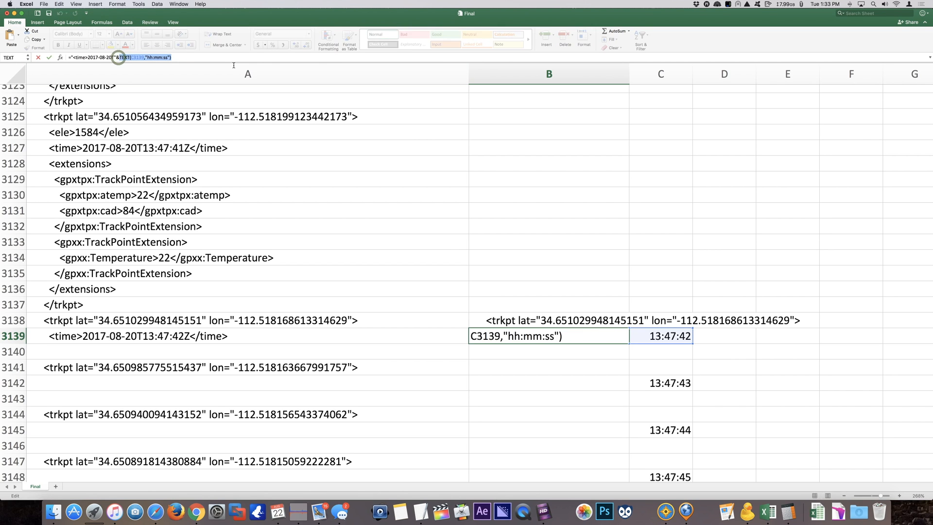
pyautogui.press('BackSpace')
pyautogui.click(679, 340)
pyautogui.press('Return')
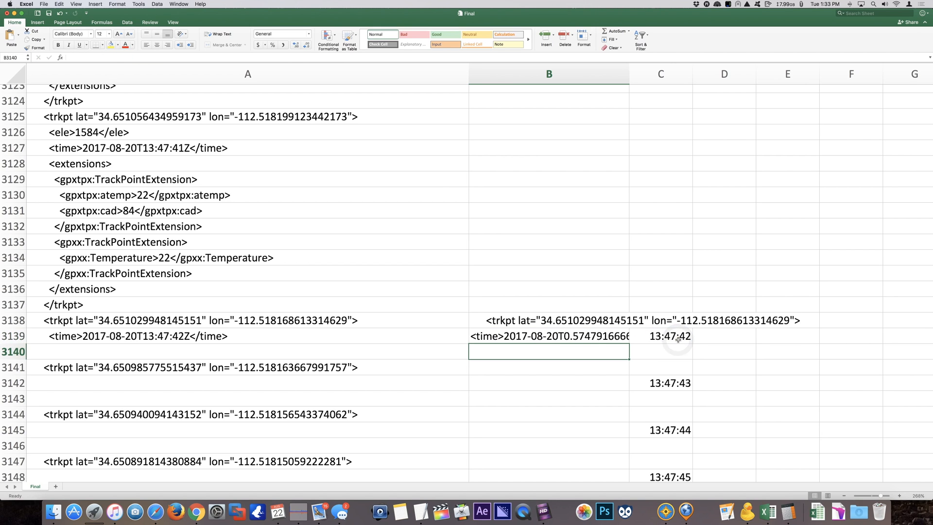
# Undo the plain-reference edit in B3139, and append &"Z</time>" to its formula after the TEXT function
pyautogui.click(594, 334)
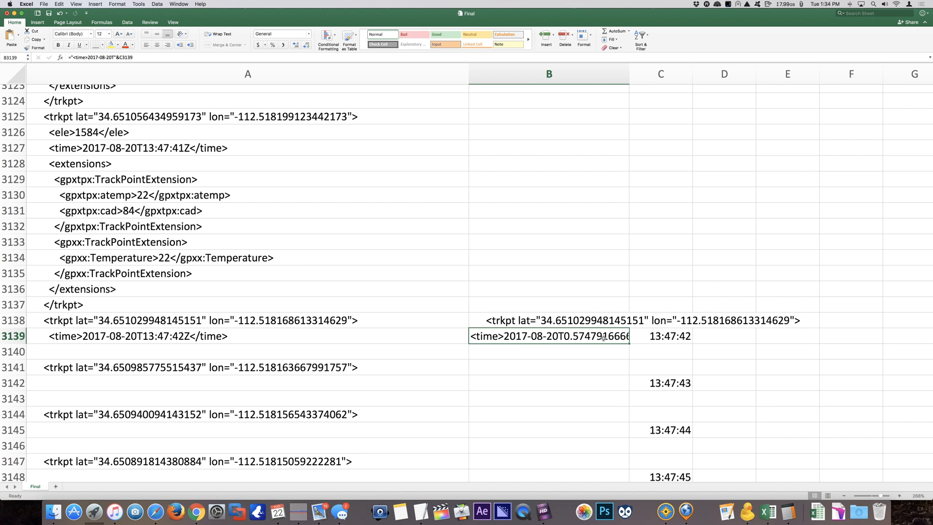
pyautogui.press('super+z')
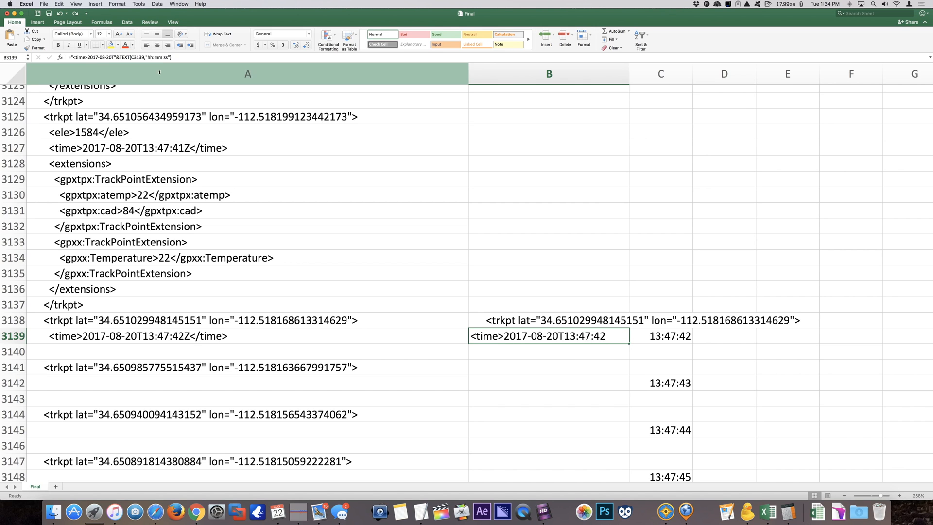
pyautogui.click(185, 55)
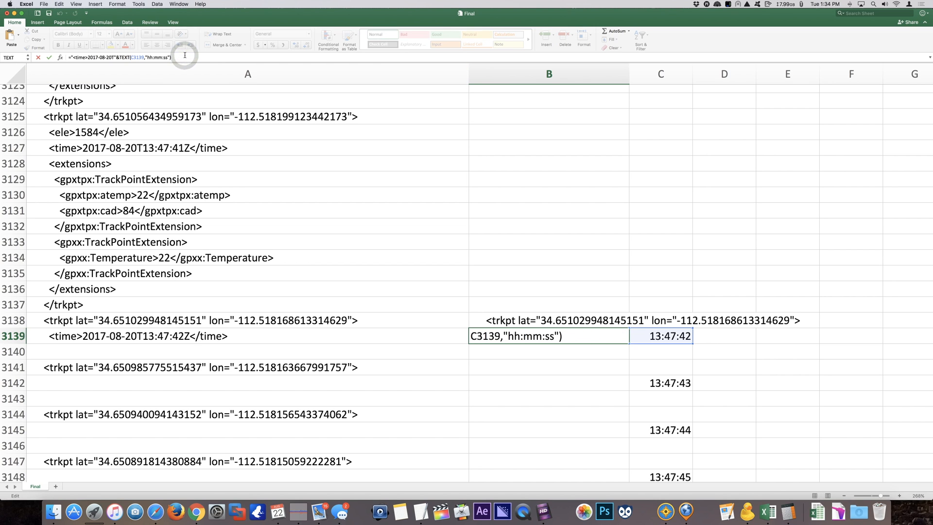
pyautogui.write('&"Z<')
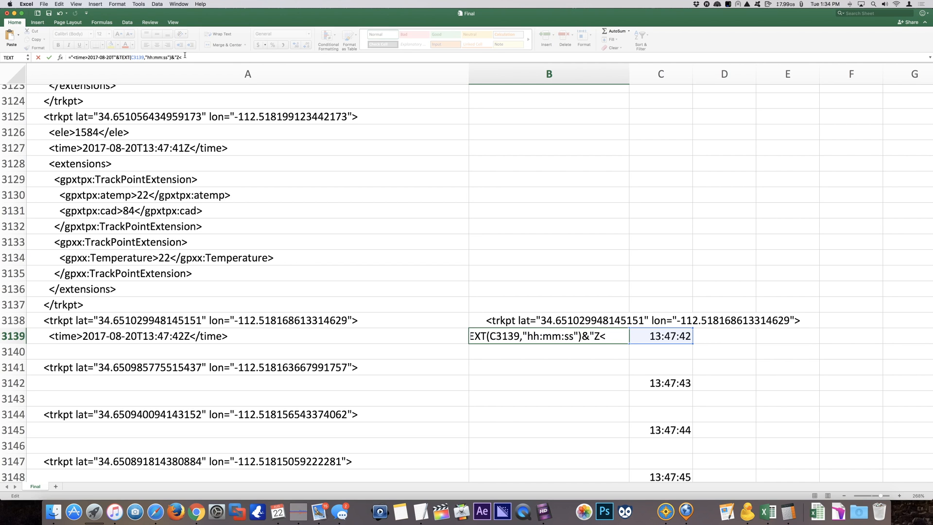
pyautogui.write('ime')
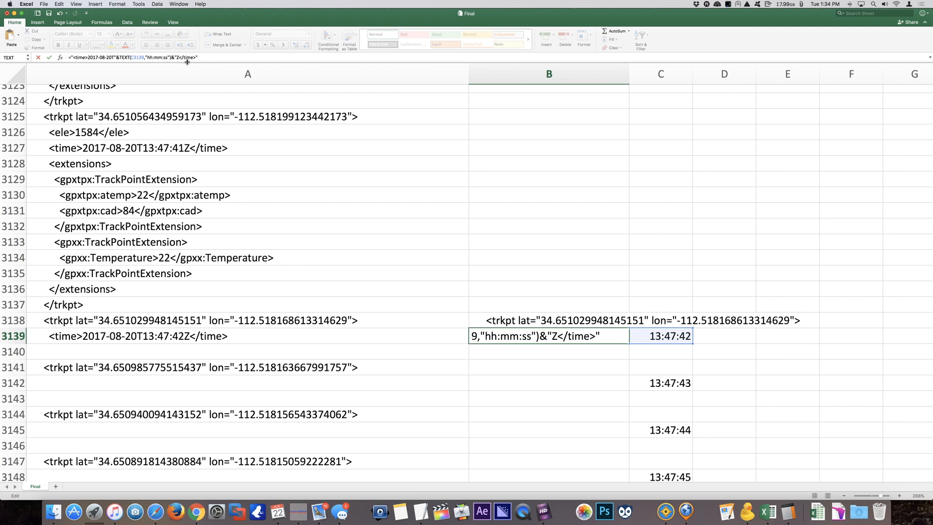
pyautogui.write('>"')
pyautogui.press('Return')
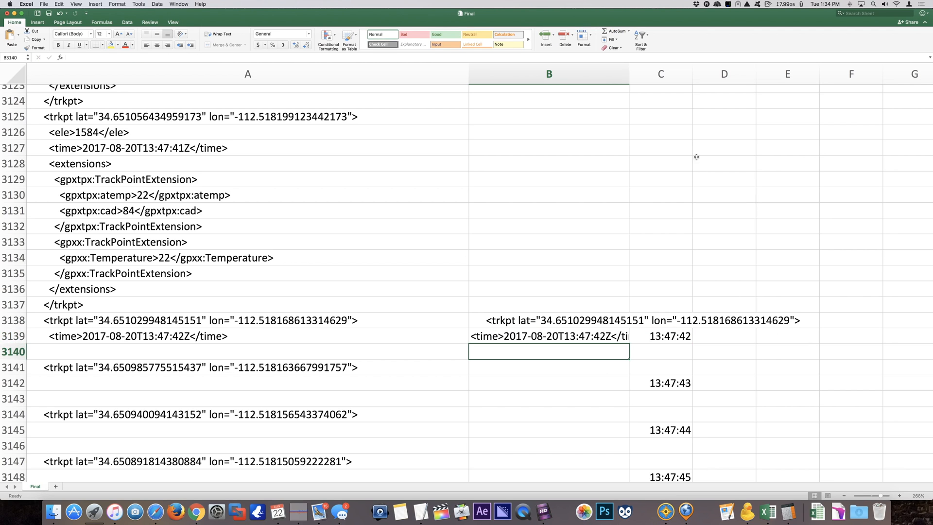
# Widen column B to about 49.83 and examine the opening-tag, TEXT and closing-tag parts of the B3139 formula
pyautogui.moveTo(630, 75); pyautogui.dragTo(766, 75)
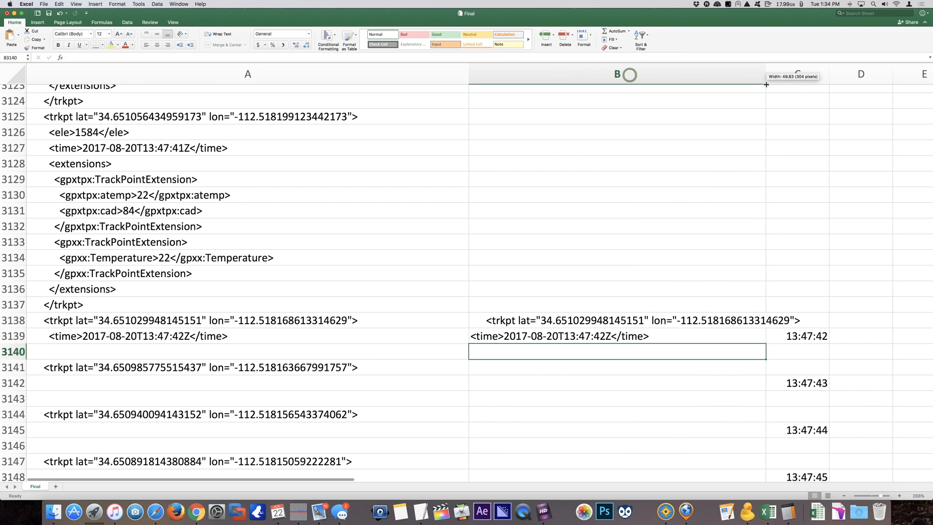
pyautogui.click(608, 335)
pyautogui.doubleClick(607, 335)
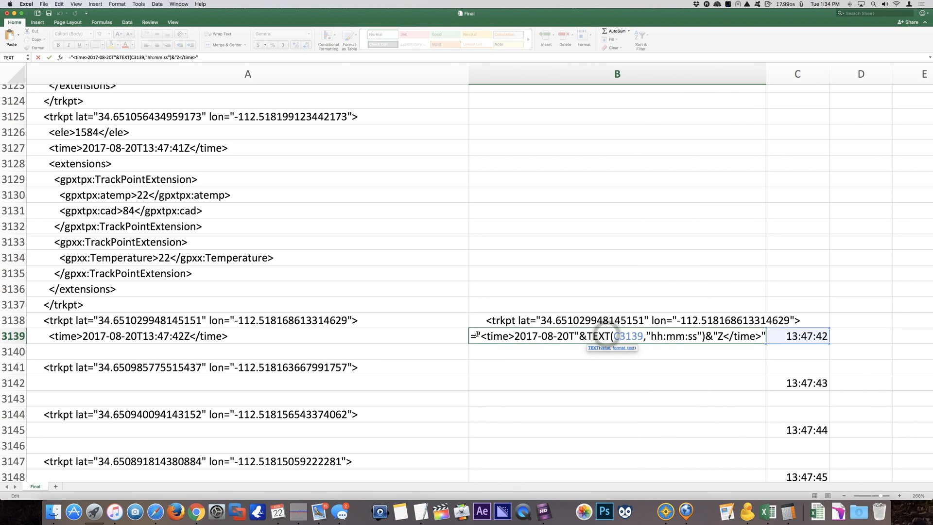
pyautogui.click(476, 335)
pyautogui.moveTo(575, 336); pyautogui.dragTo(482, 336)
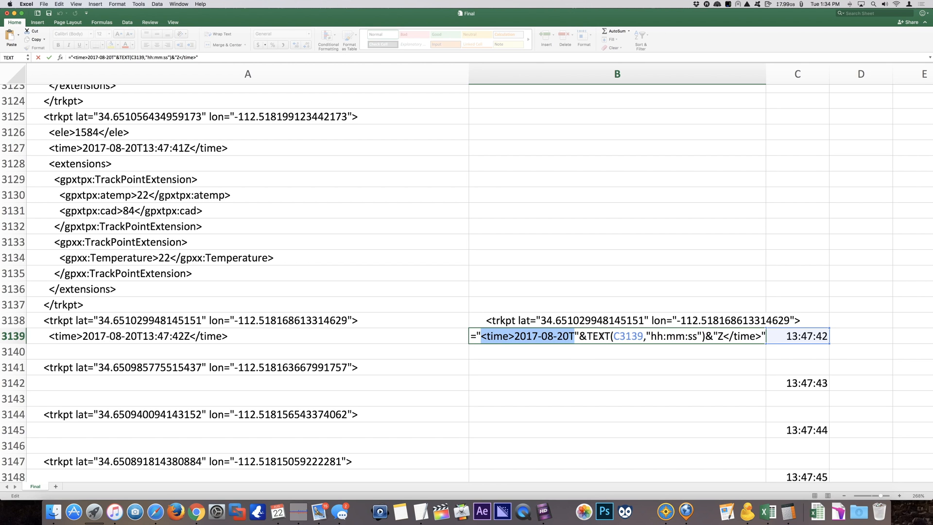
pyautogui.moveTo(587, 336); pyautogui.dragTo(705, 336)
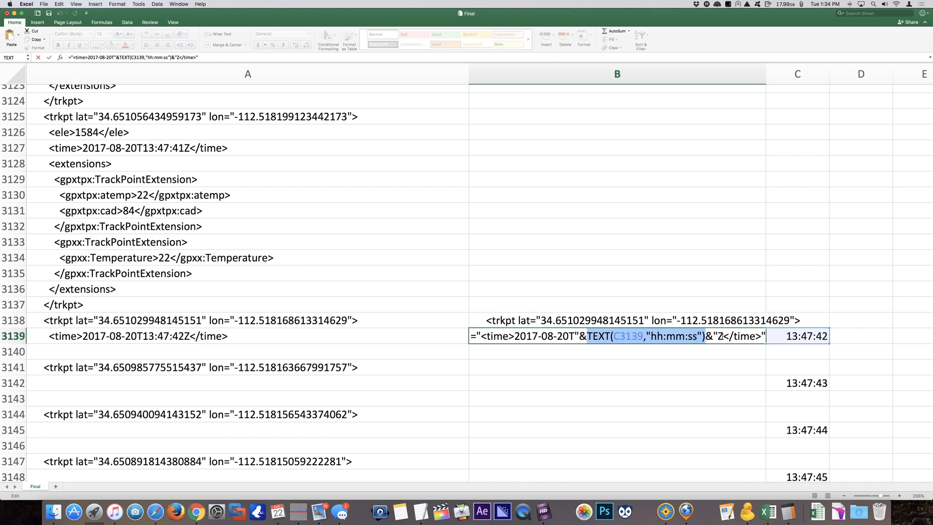
pyautogui.moveTo(710, 336); pyautogui.dragTo(761, 339)
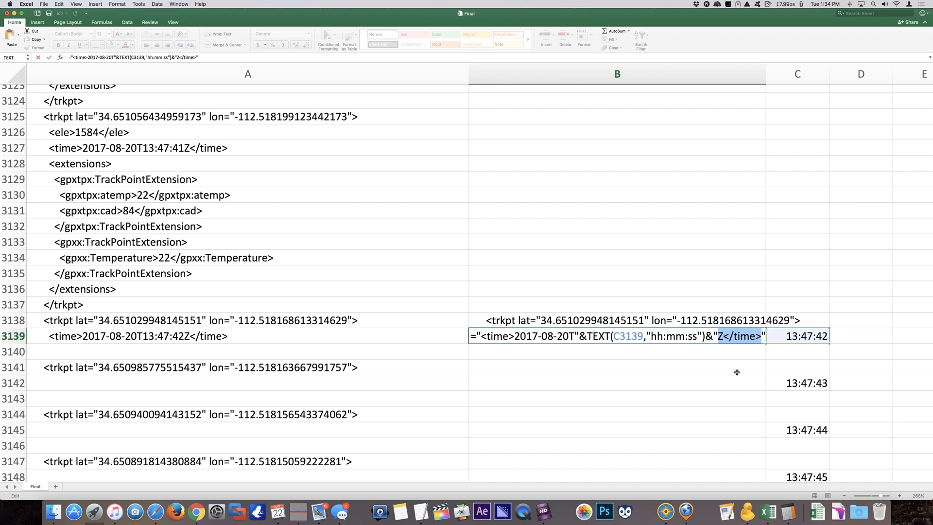
pyautogui.press('Return')
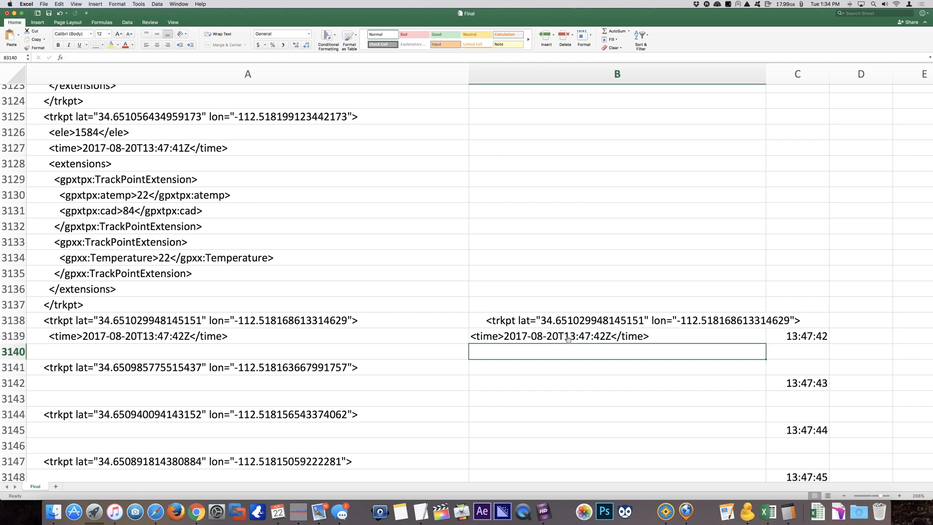
# Copy the time formula from B3139 into B3142 and B3145
pyautogui.click(635, 336)
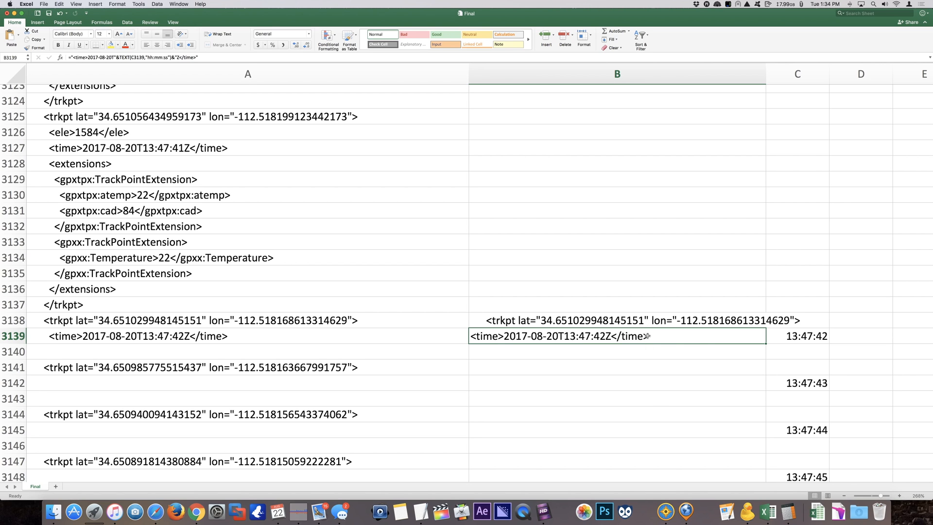
pyautogui.press('super+c')
pyautogui.click(655, 384)
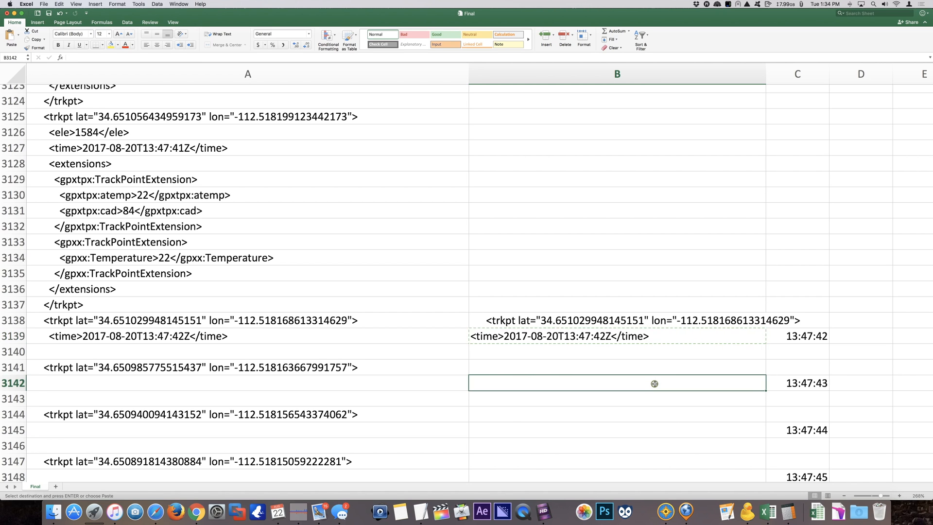
pyautogui.press('super+v')
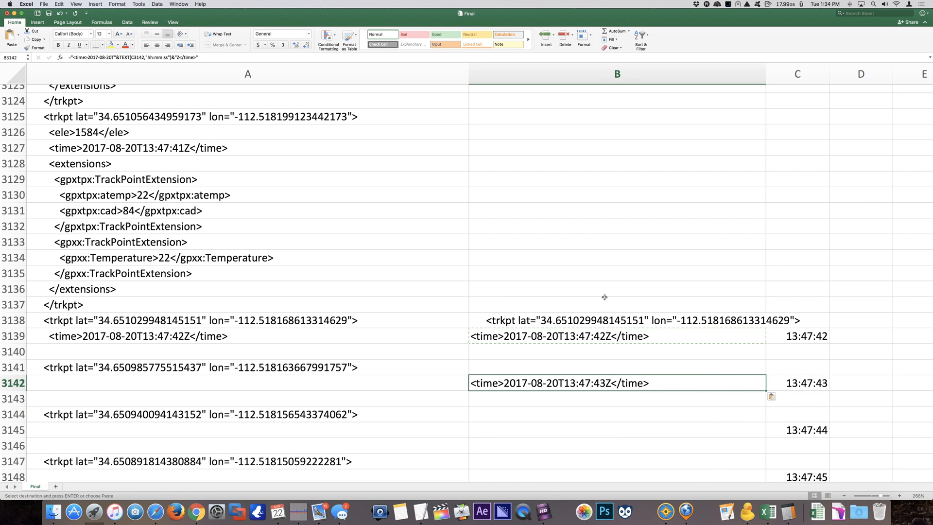
pyautogui.click(724, 430)
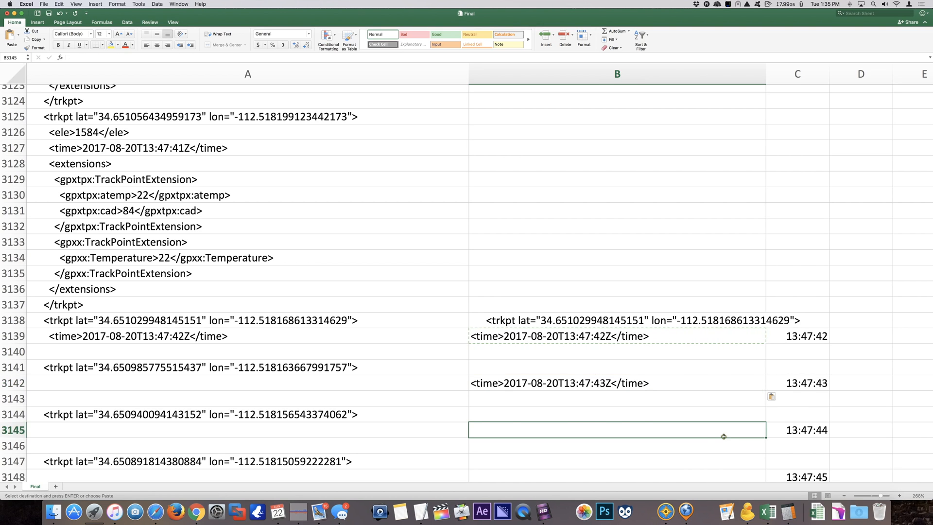
pyautogui.press('super+v')
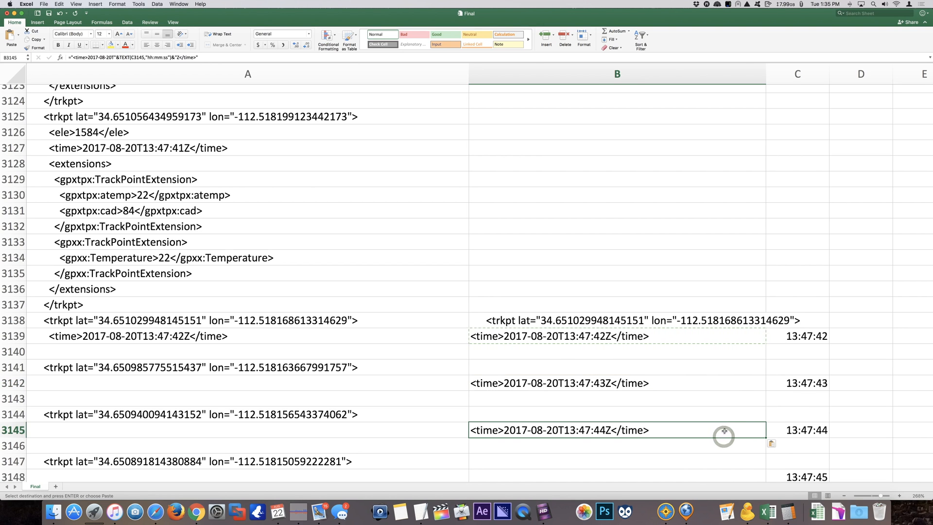
# Clear the contents of B3142:B3145
pyautogui.click(533, 319)
pyautogui.click(497, 353)
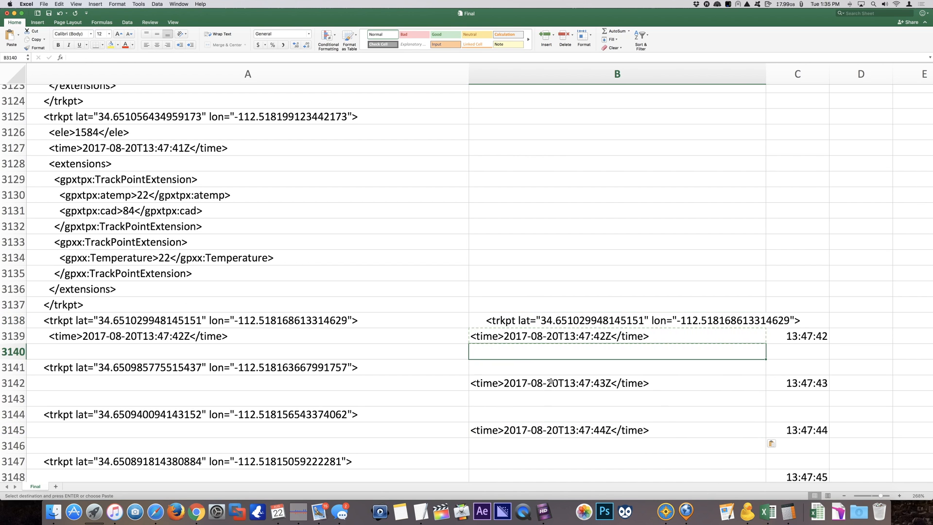
pyautogui.moveTo(550, 381); pyautogui.dragTo(550, 428)
pyautogui.rightClick(549, 427)
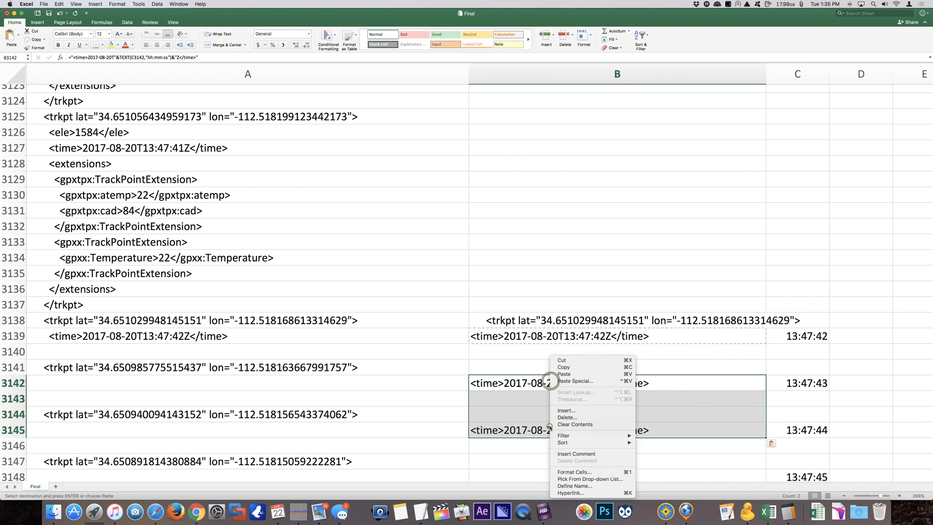
pyautogui.click(581, 424)
# Copy the closing </trkpt> tag from A3137 into B3140
pyautogui.moveTo(496, 315); pyautogui.dragTo(498, 350)
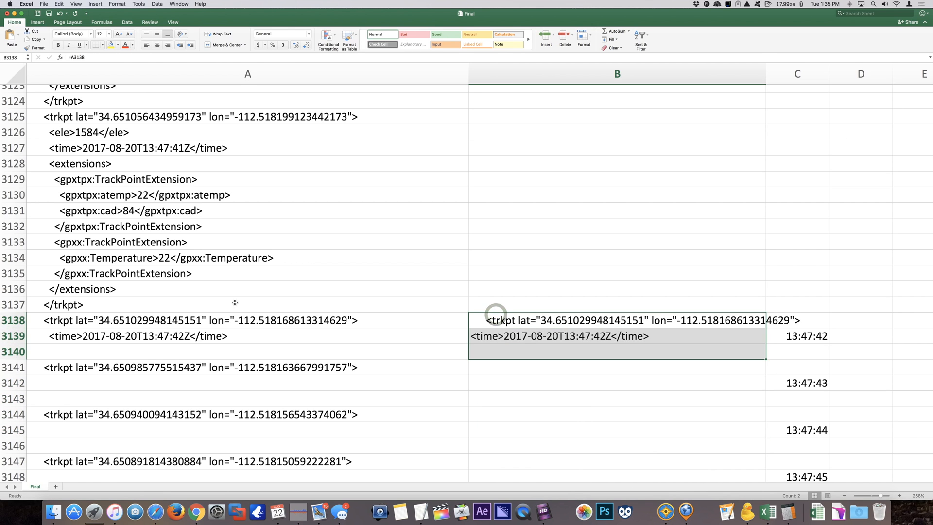
pyautogui.doubleClick(85, 305)
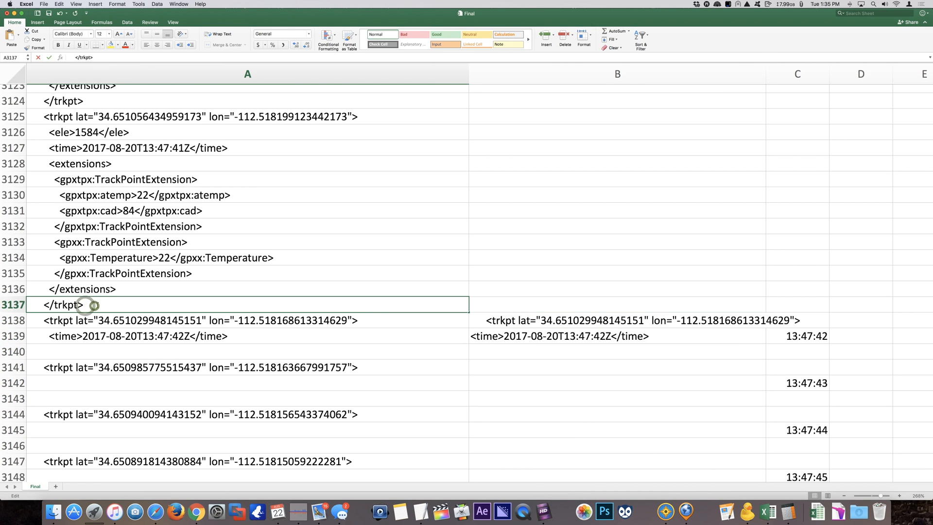
pyautogui.tripleClick(93, 304)
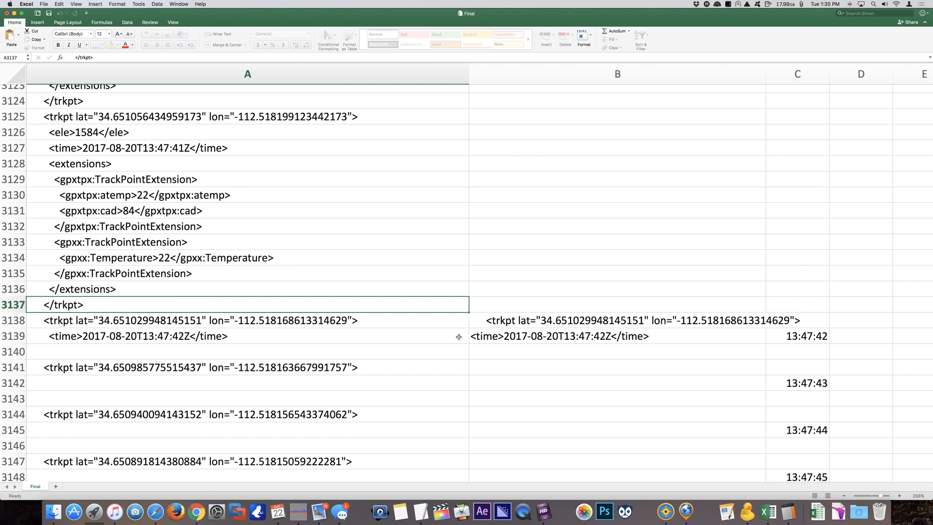
pyautogui.click(485, 347)
pyautogui.doubleClick(484, 347)
pyautogui.press('cmd+v')
pyautogui.press('Return')
# Fill the three-row pattern in B3138:B3140 down column B through B3175
pyautogui.moveTo(514, 318); pyautogui.dragTo(718, 352)
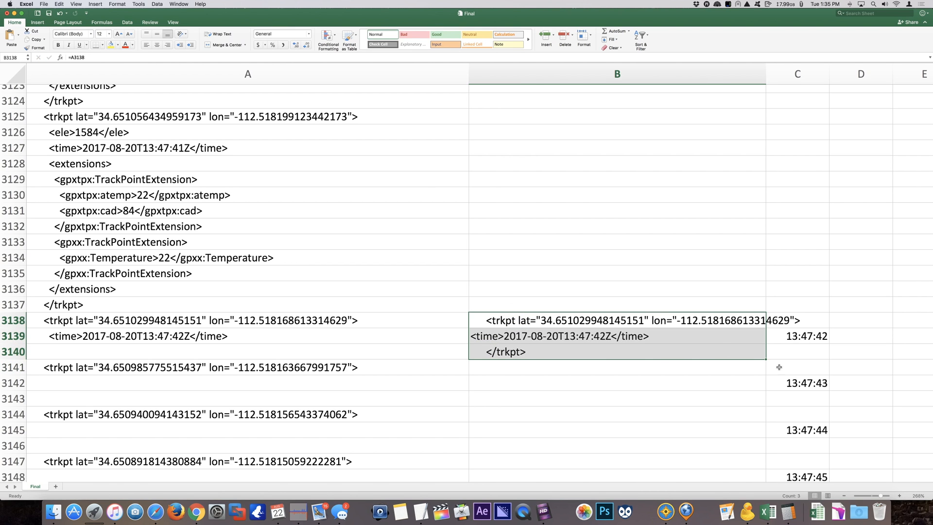
pyautogui.moveTo(765, 358); pyautogui.dragTo(719, 326)
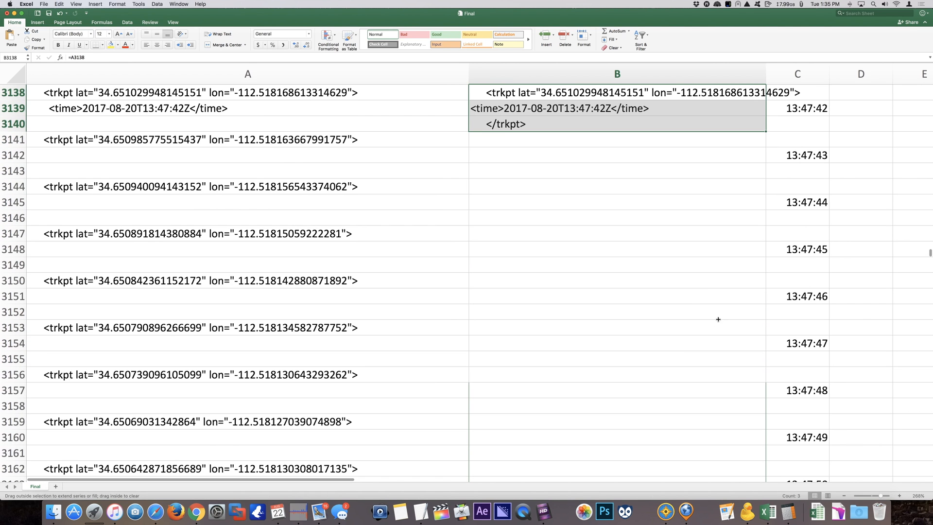
pyautogui.moveTo(718, 267); pyautogui.dragTo(764, 377)
pyautogui.scroll(-10, 664, 284)
pyautogui.scroll(6, 664, 284)
pyautogui.scroll(8, 663, 284)
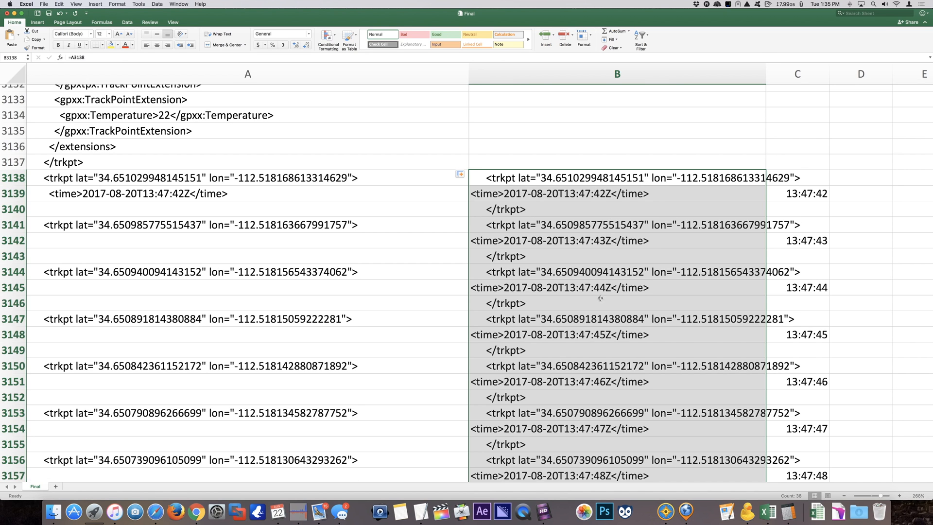
# Check the filled references in B3144 and B3141 and the closing tag in B3143, down to the end of the fill
pyautogui.click(767, 270)
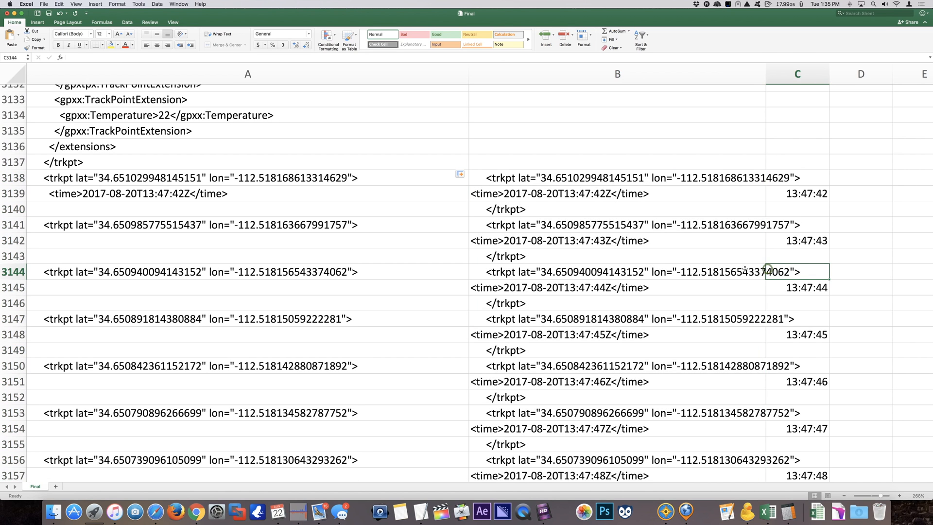
pyautogui.doubleClick(570, 273)
pyautogui.press('Escape')
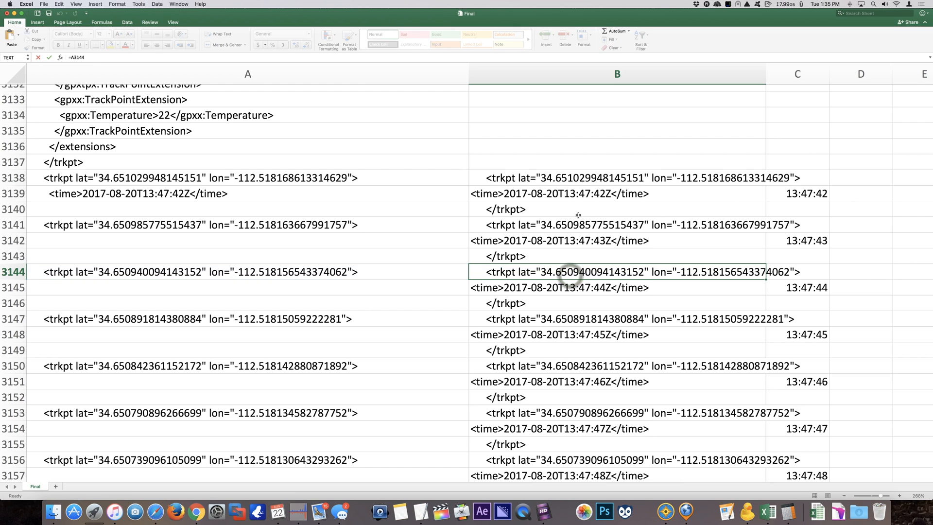
pyautogui.click(533, 222)
pyautogui.doubleClick(533, 222)
pyautogui.press('Escape')
pyautogui.click(519, 255)
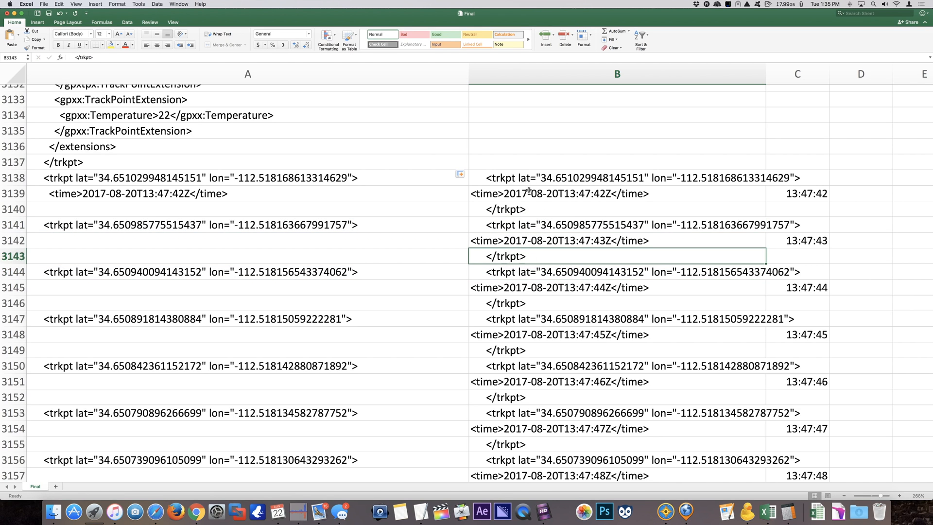
pyautogui.scroll(-6, 551, 233)
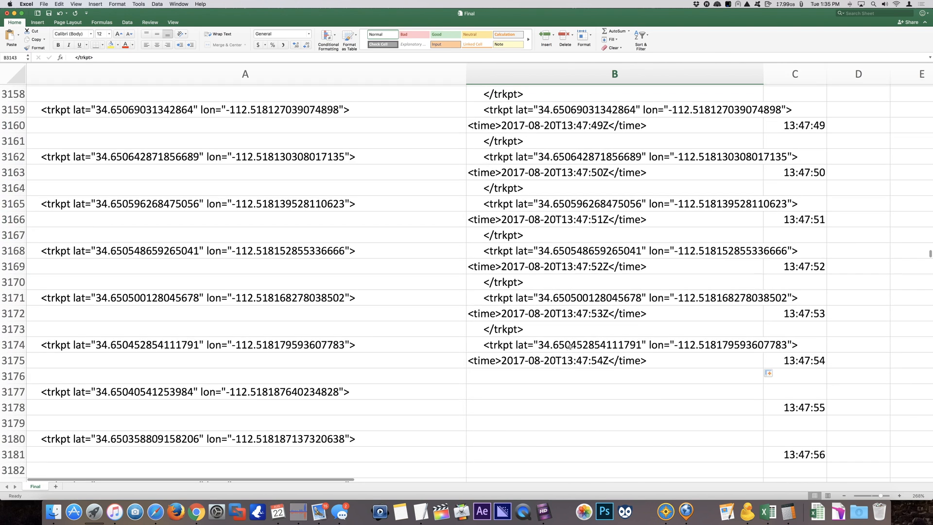
# Clear the incomplete block in B3174:B3175 and fill the three-row pattern from B3171:B3173 down through B4058
pyautogui.moveTo(569, 347); pyautogui.dragTo(569, 359)
pyautogui.rightClick(570, 359)
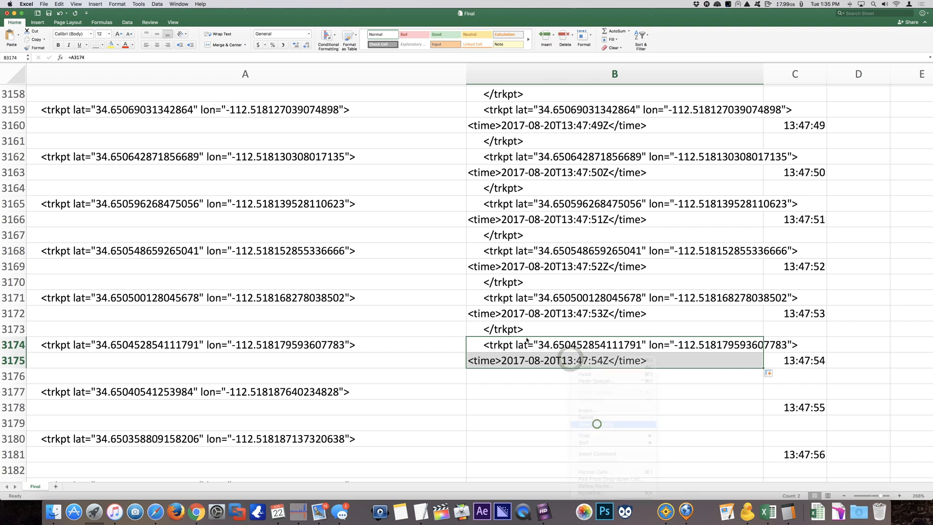
pyautogui.click(596, 424)
pyautogui.moveTo(526, 297); pyautogui.dragTo(699, 350)
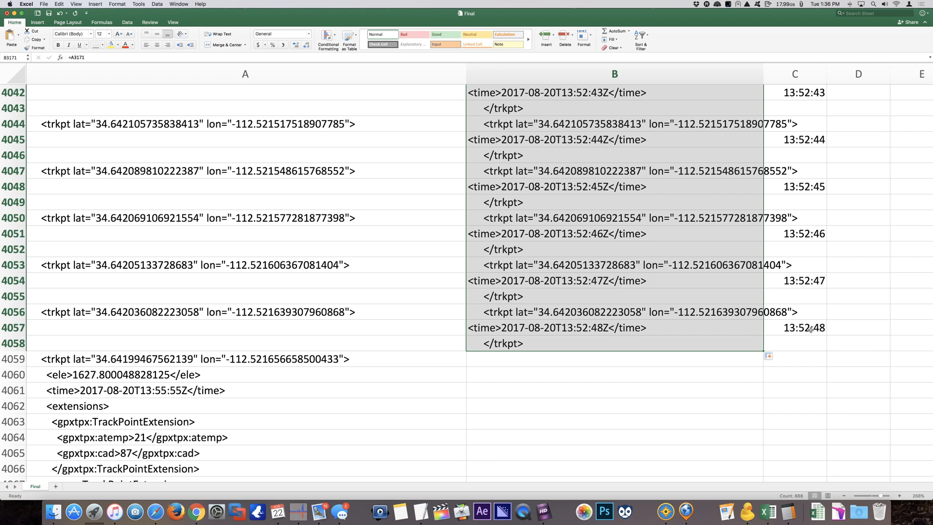
pyautogui.click(513, 347)
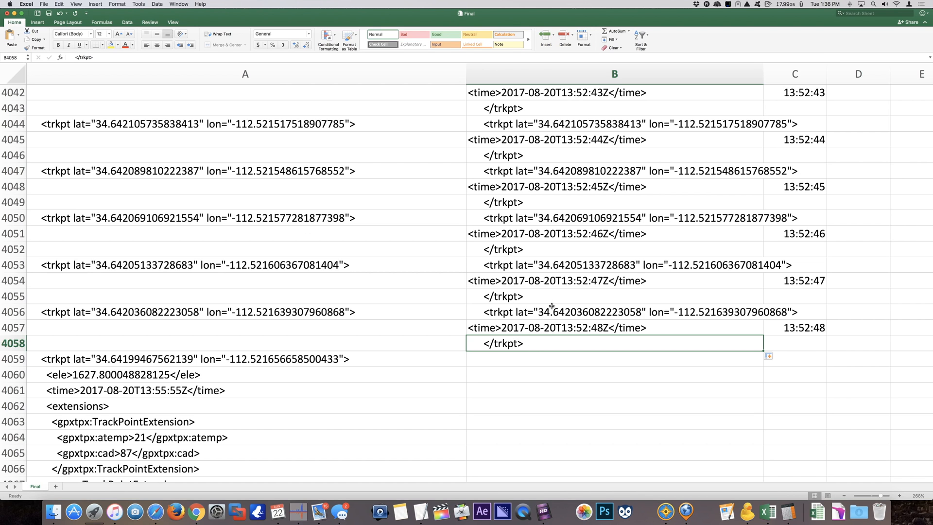
pyautogui.scroll(20, 552, 305)
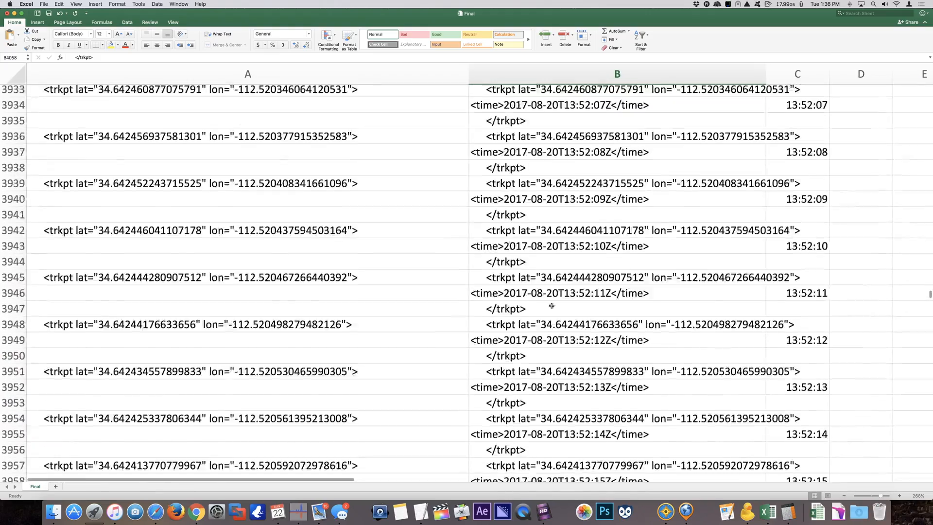
pyautogui.scroll(20, 551, 305)
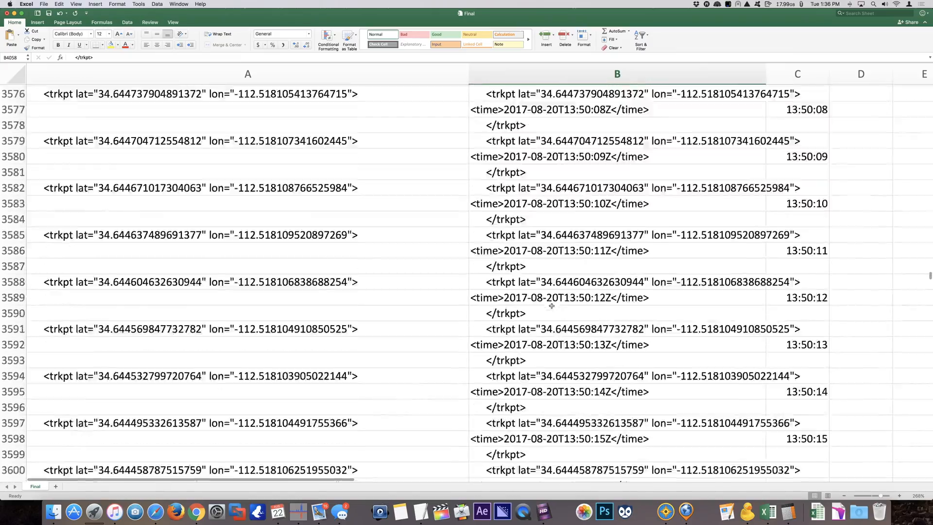
pyautogui.scroll(20, 551, 305)
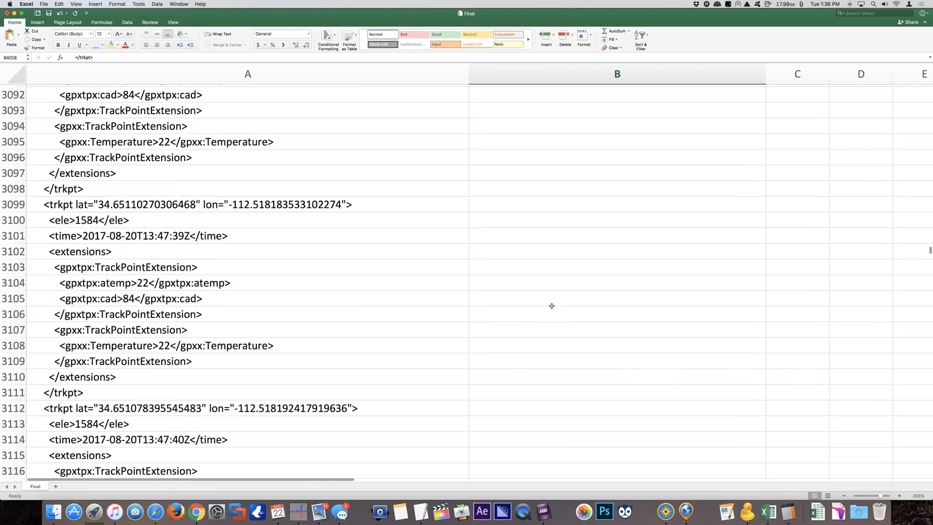
# Copy the filled blocks in B3138:B4058 and paste them as values over column A starting at A3138
pyautogui.scroll(-20, 552, 305)
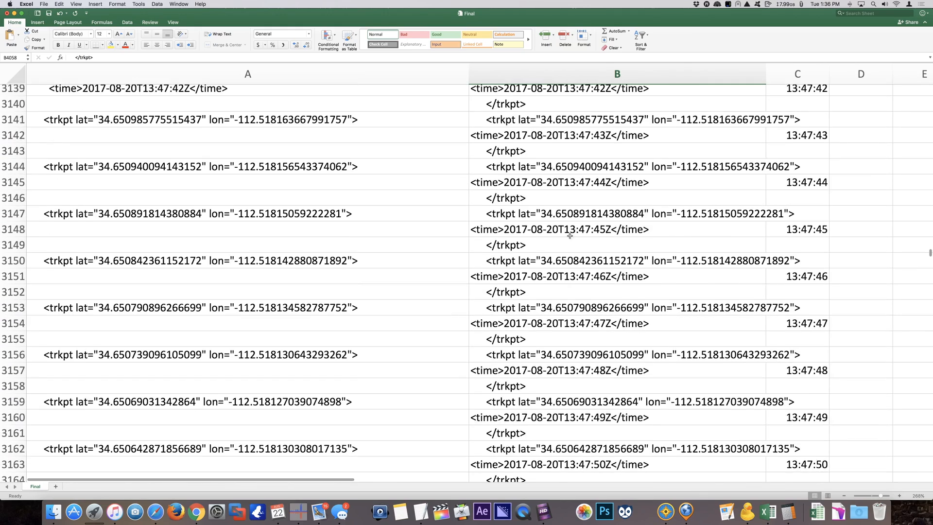
pyautogui.scroll(3, 572, 206)
pyautogui.keyDown('shift'); pyautogui.click(546, 193); pyautogui.keyUp('shift')
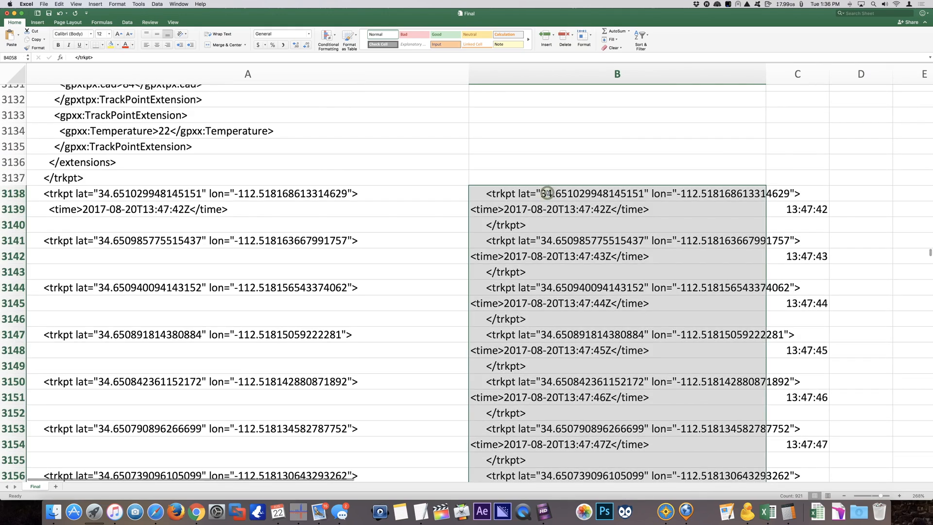
pyautogui.press('super+c')
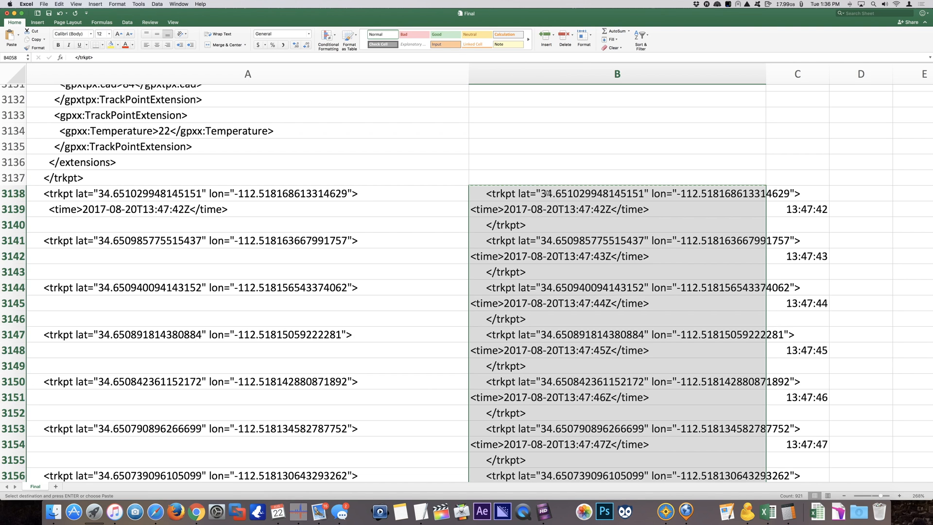
pyautogui.click(220, 193)
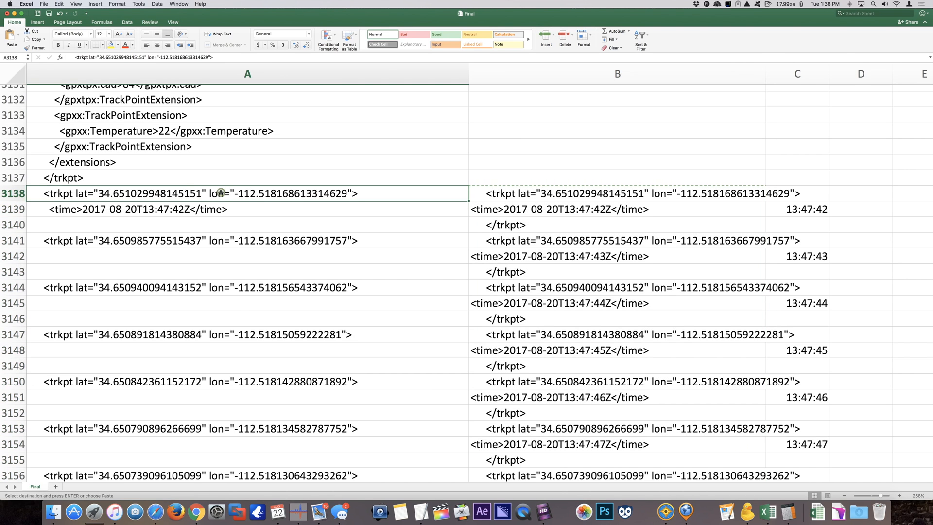
pyautogui.rightClick(151, 191)
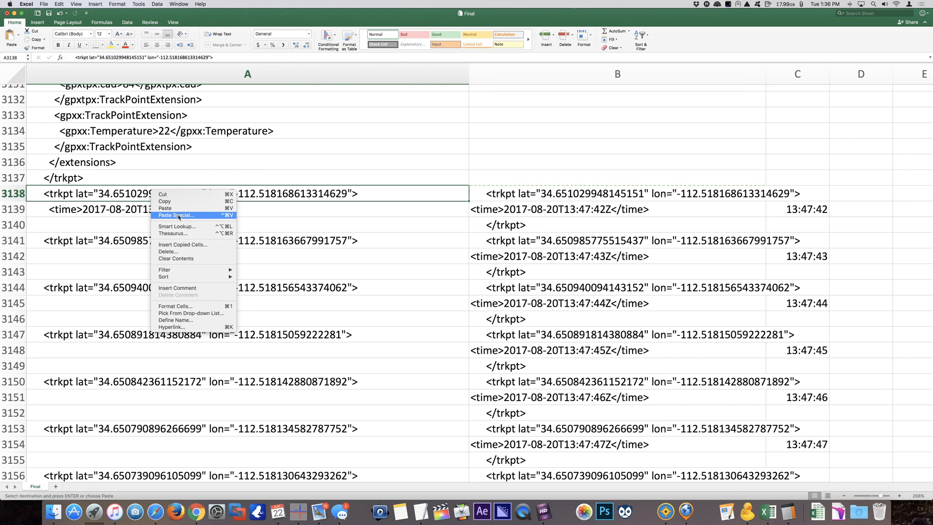
pyautogui.click(176, 214)
pyautogui.click(125, 183)
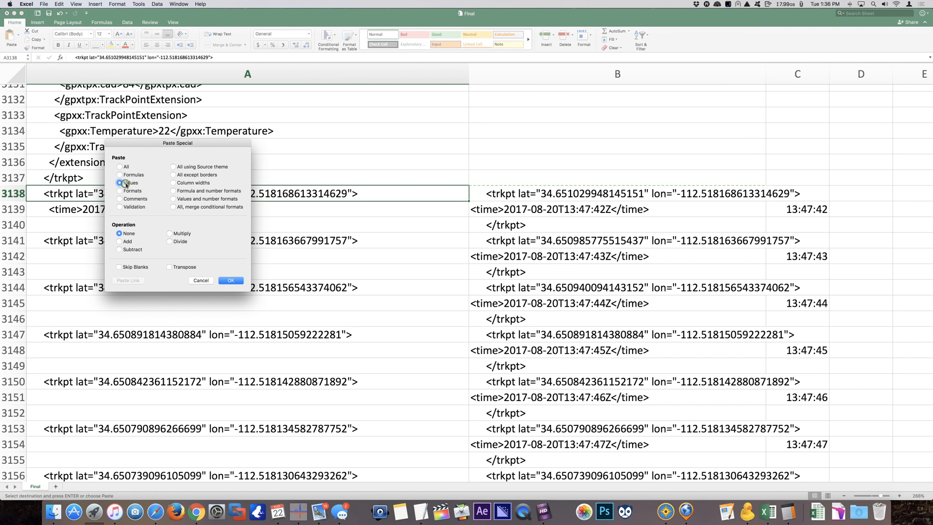
pyautogui.click(230, 280)
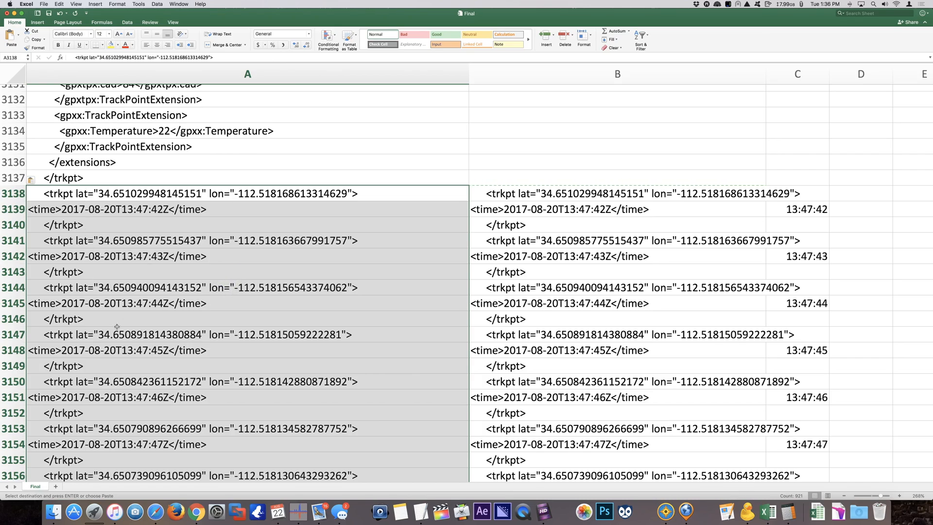
# Check the pasted rows in column A and clear the contents of helper columns B and C
pyautogui.scroll(-20, 116, 326)
pyautogui.scroll(-7, 124, 322)
pyautogui.scroll(20, 123, 322)
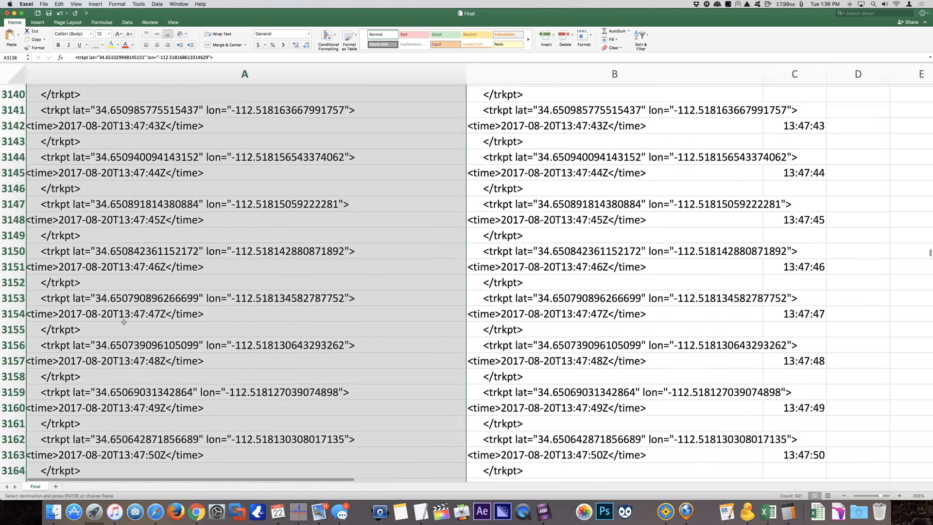
pyautogui.scroll(7, 124, 322)
pyautogui.click(642, 76)
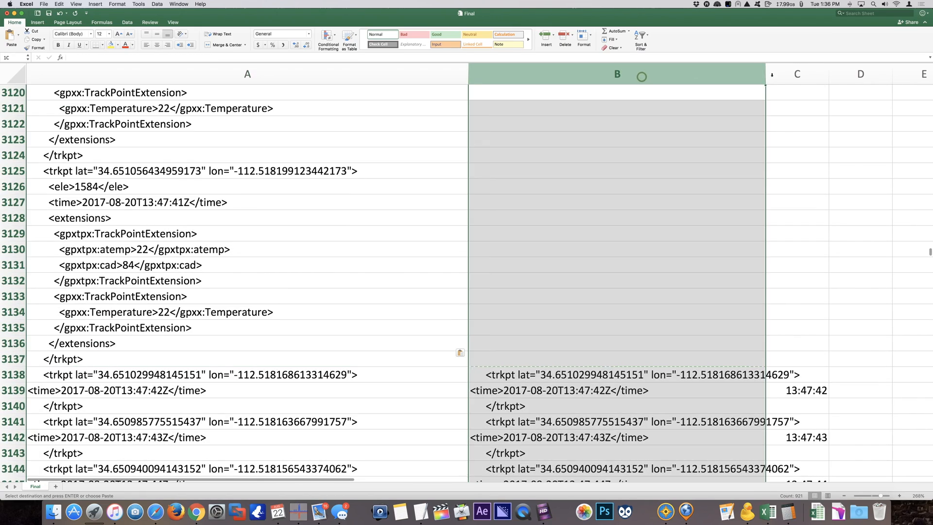
pyautogui.moveTo(771, 74); pyautogui.dragTo(787, 74)
pyautogui.rightClick(786, 74)
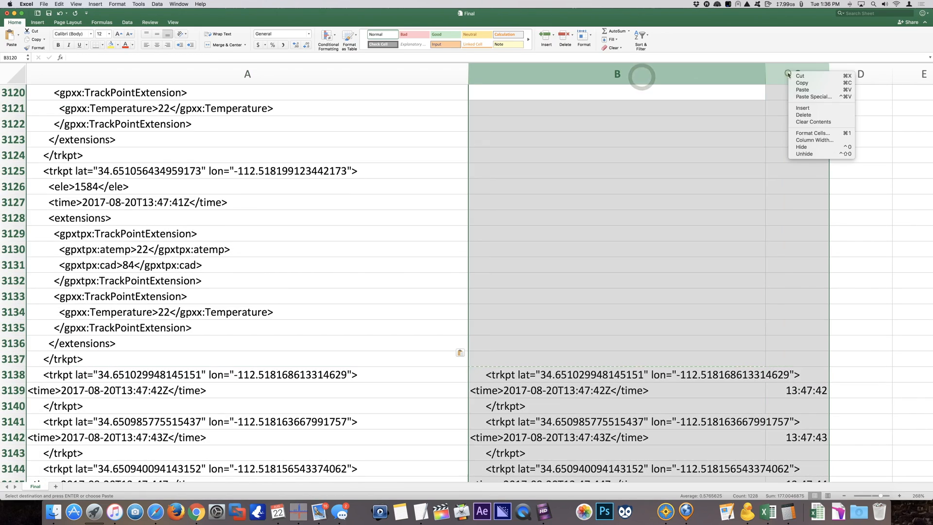
pyautogui.click(809, 123)
pyautogui.click(428, 247)
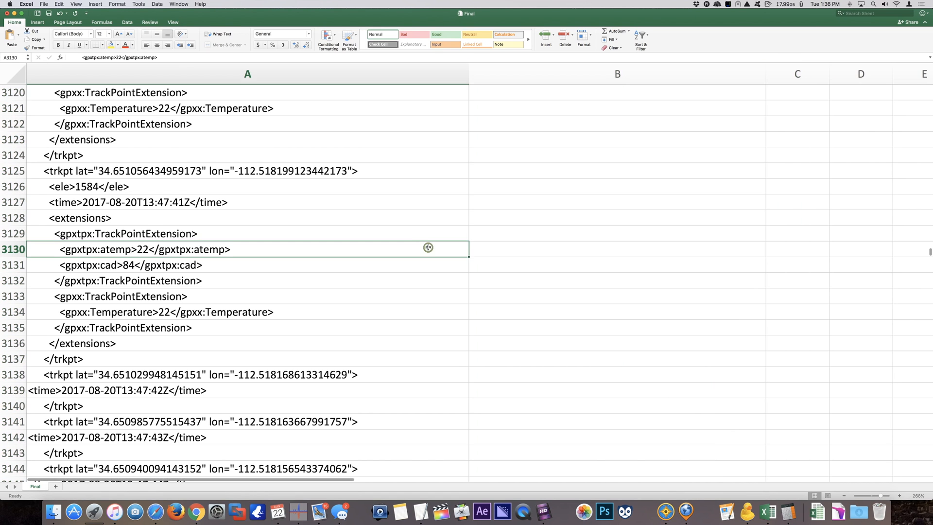
# Review the track points in column A past the end of the repaired section and save Final.csv
pyautogui.scroll(-3, 428, 247)
pyautogui.scroll(-15, 268, 267)
pyautogui.scroll(-20, 269, 268)
pyautogui.scroll(-20, 268, 268)
pyautogui.scroll(1, 268, 268)
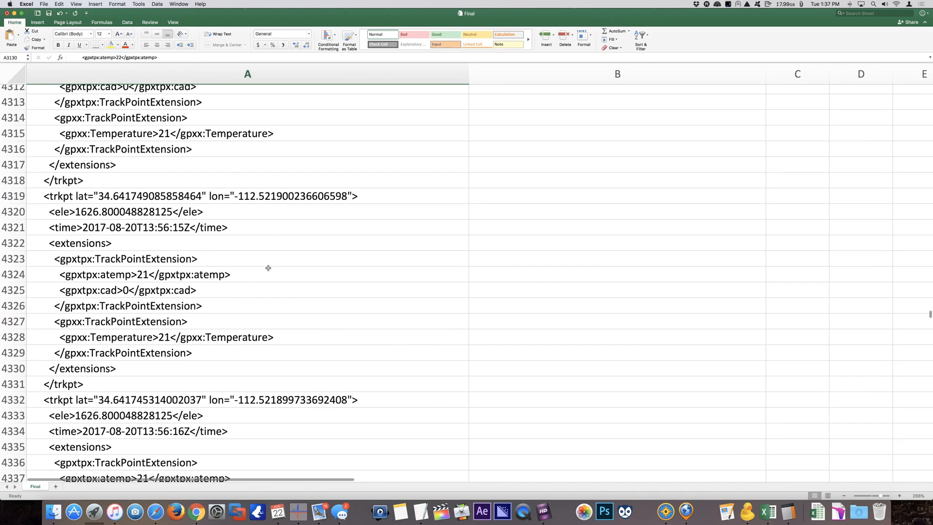
pyautogui.click(56, 212)
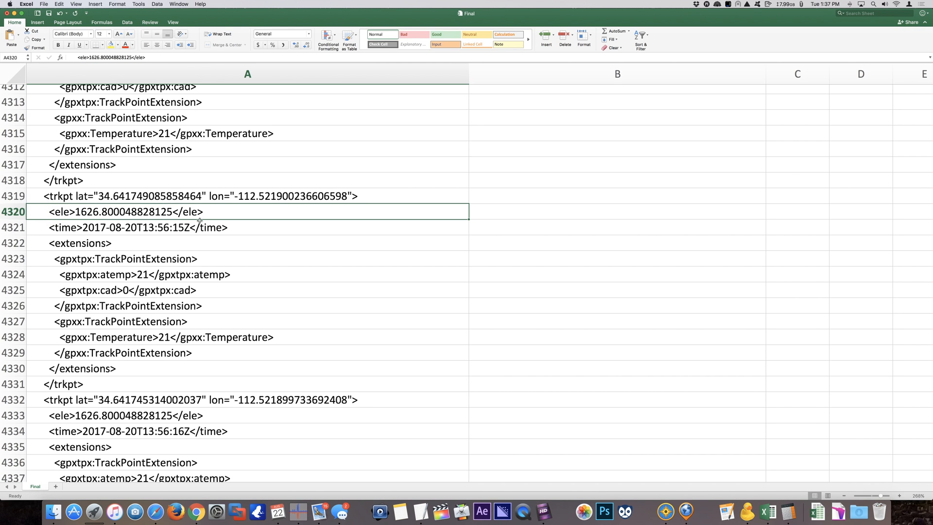
pyautogui.scroll(12, 210, 225)
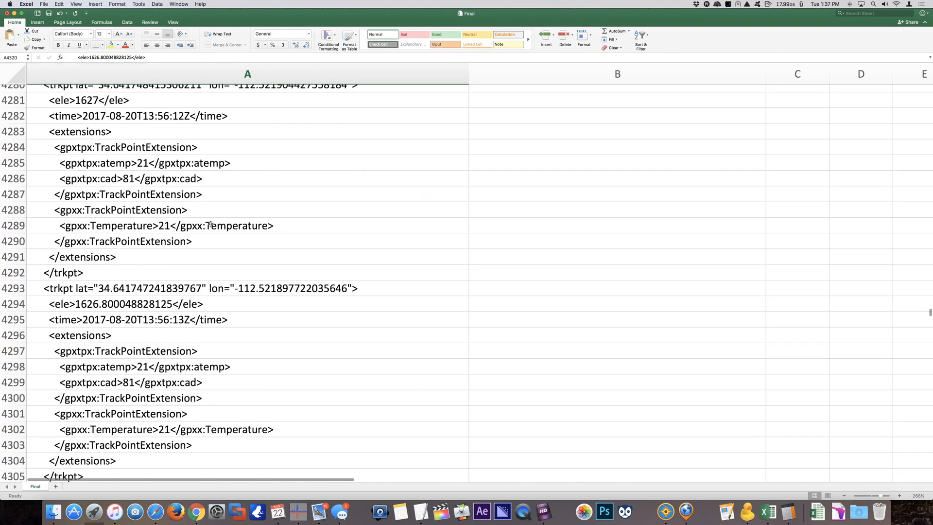
pyautogui.scroll(20, 210, 224)
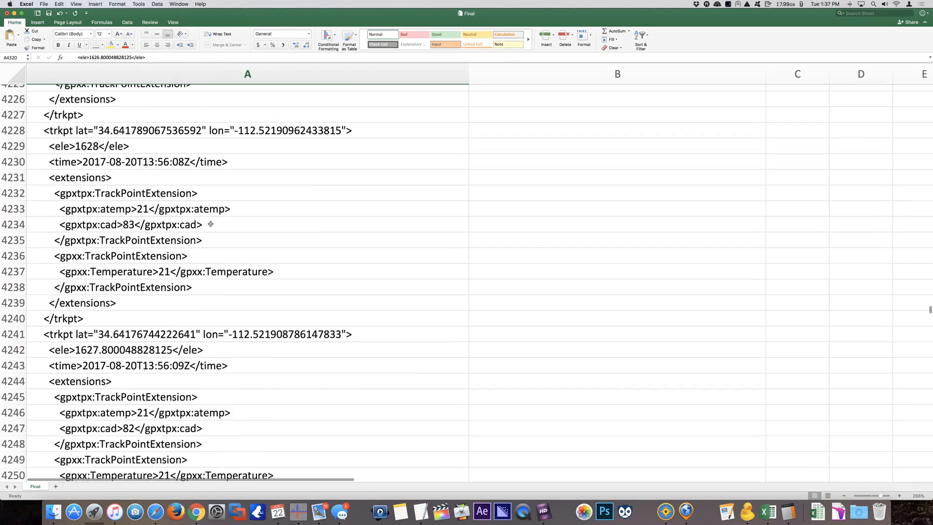
pyautogui.scroll(20, 211, 225)
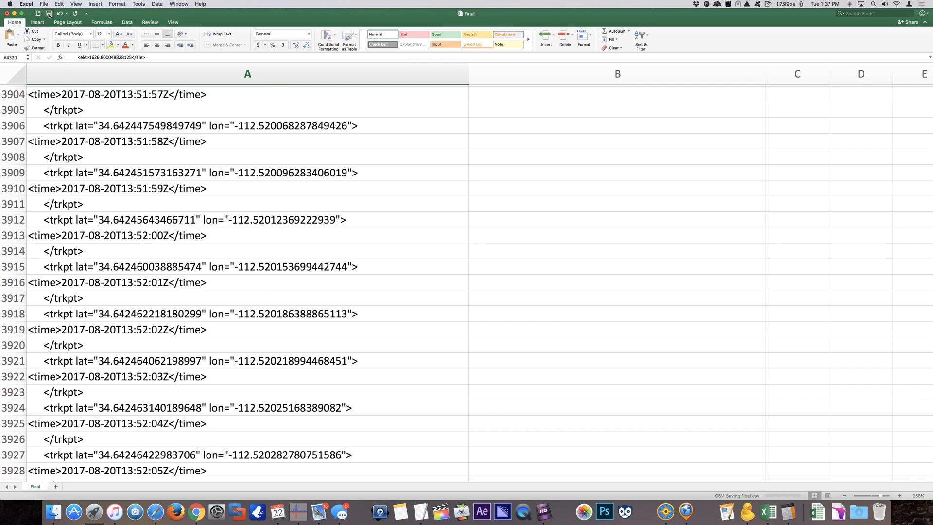
# Switch to Finder and duplicate Final.csv within the Tutorial folder
pyautogui.click(54, 511)
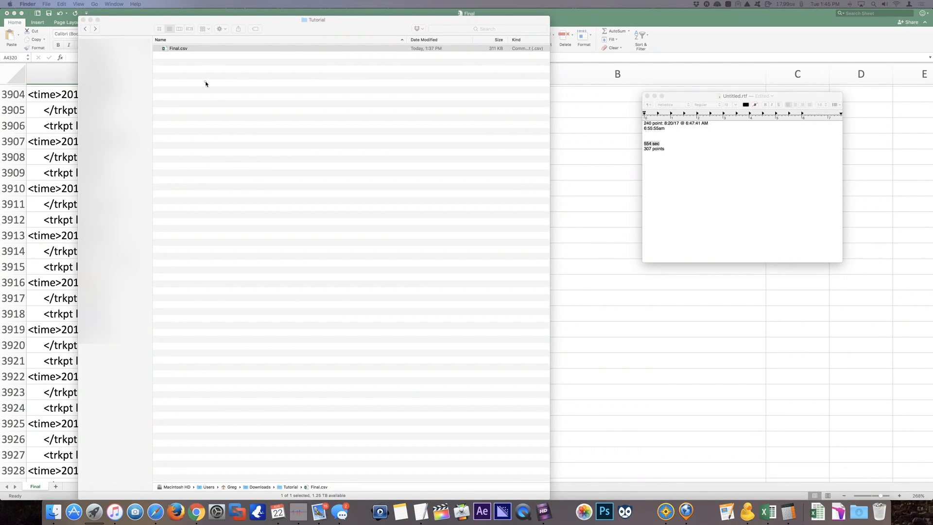
pyautogui.click(205, 84)
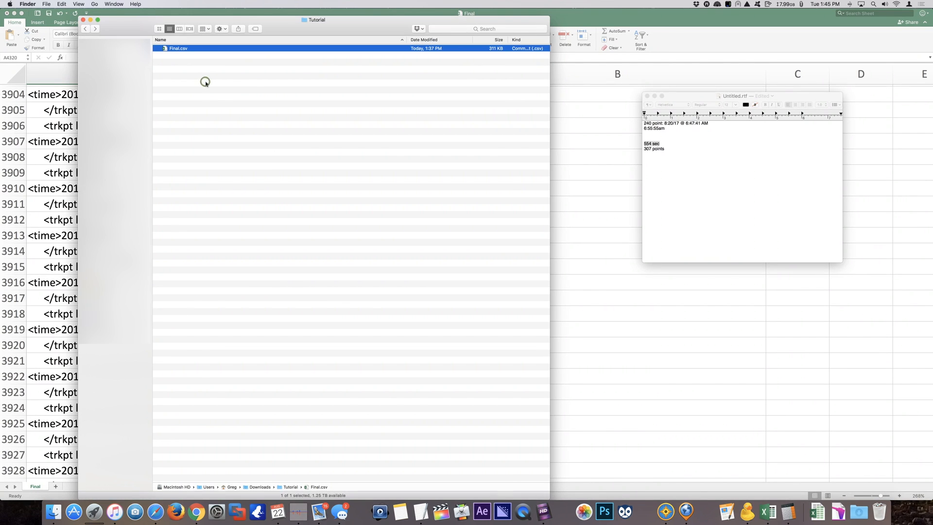
pyautogui.moveTo(181, 49); pyautogui.dragTo(223, 94)
# Rename the duplicated file as Final 2.gpx and accept the changed extension
pyautogui.click(182, 48)
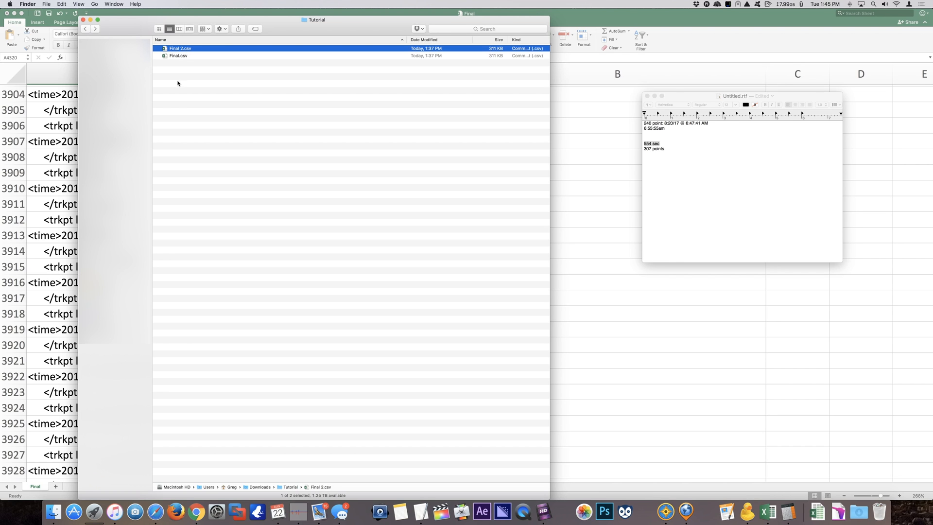
pyautogui.click(184, 49)
pyautogui.write('gpx')
pyautogui.press('Return')
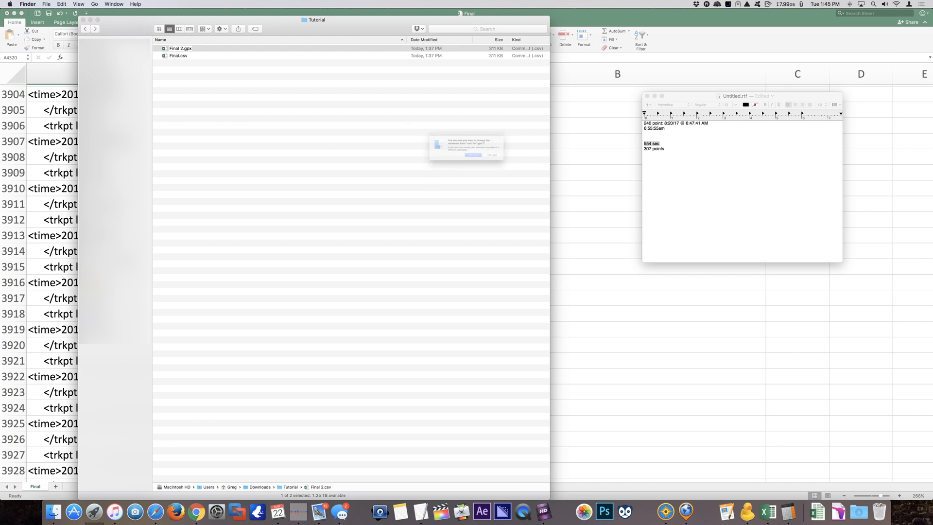
pyautogui.click(519, 165)
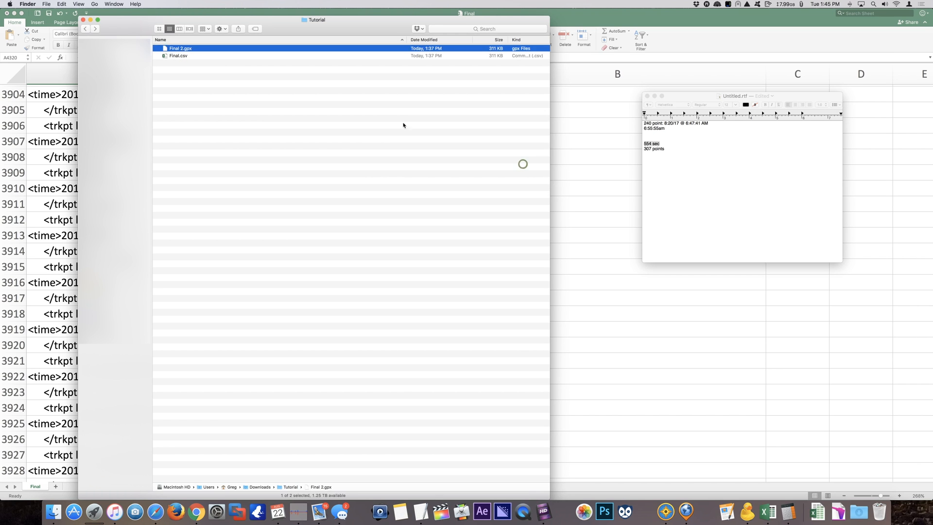
# Open Final 2.gpx with TextEdit and enlarge its window to fill the screen
pyautogui.rightClick(197, 50)
pyautogui.moveTo(253, 60)
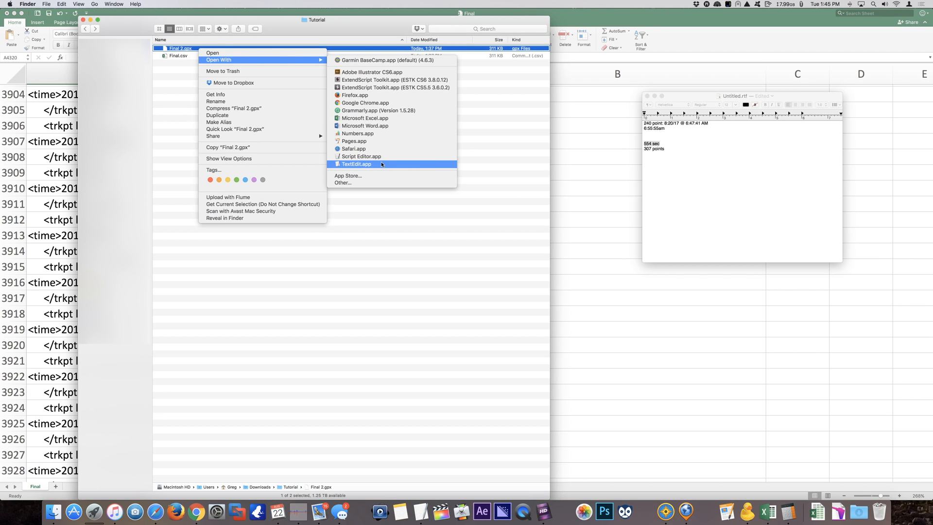
pyautogui.click(361, 165)
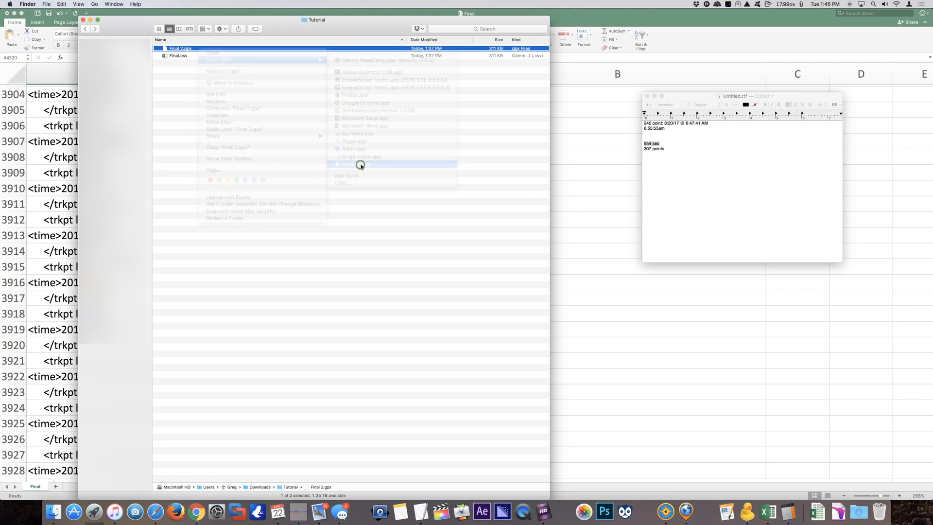
pyautogui.doubleClick(409, 24)
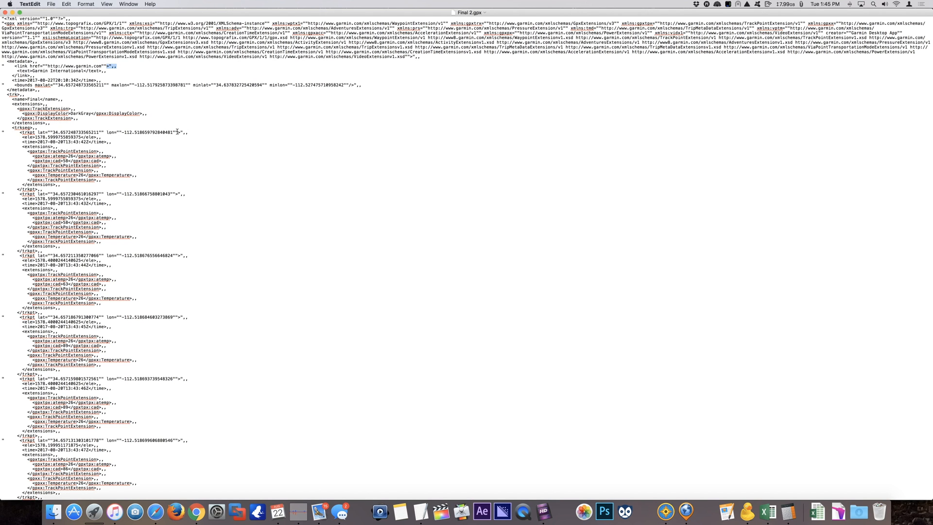
# Replace every occurrence of >",, with > throughout Final 2.gpx
pyautogui.moveTo(177, 132); pyautogui.dragTo(191, 133)
pyautogui.moveTo(189, 134); pyautogui.dragTo(178, 132)
pyautogui.press('super+f')
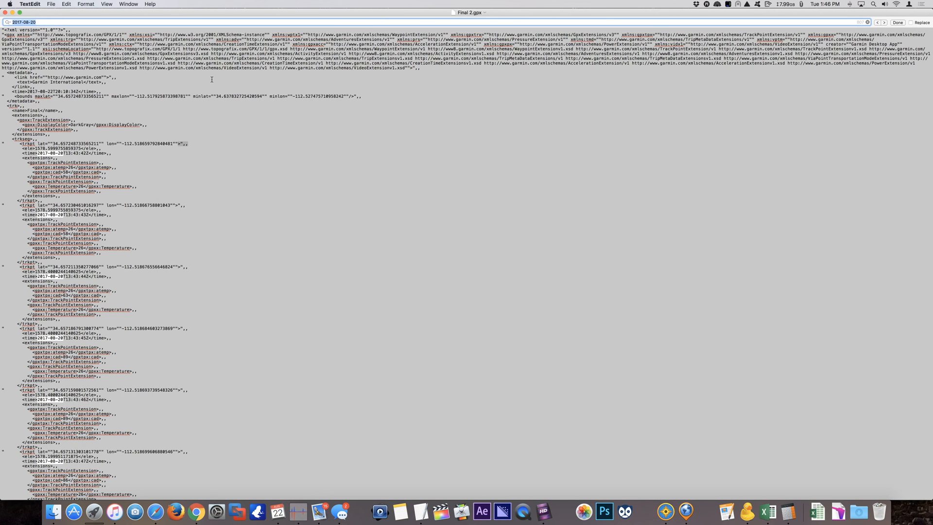
pyautogui.press('super+v')
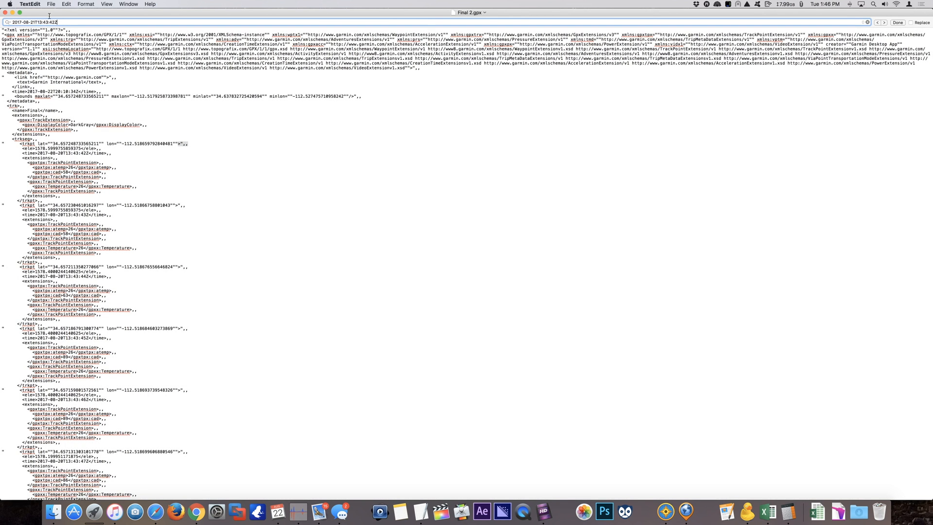
pyautogui.tripleClick(64, 23)
pyautogui.press('BackSpace')
pyautogui.write('>",,')
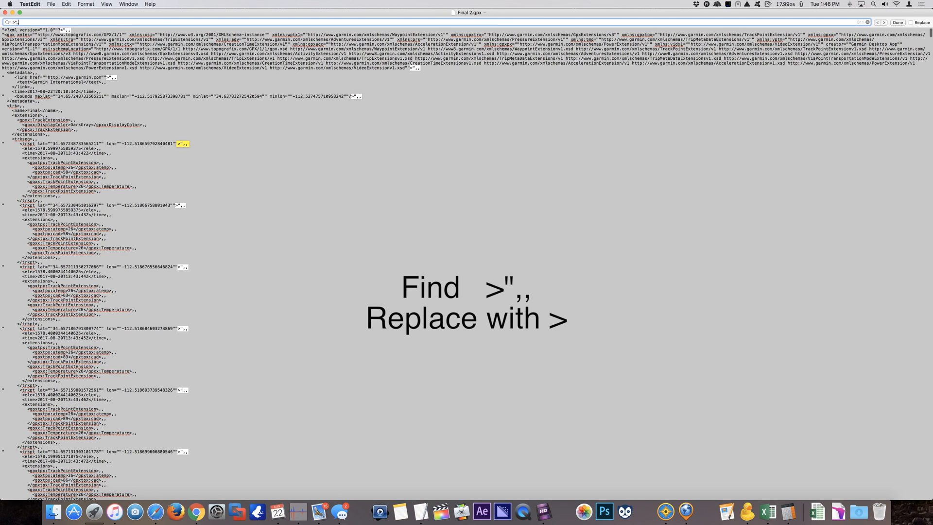
pyautogui.click(911, 23)
pyautogui.click(32, 30)
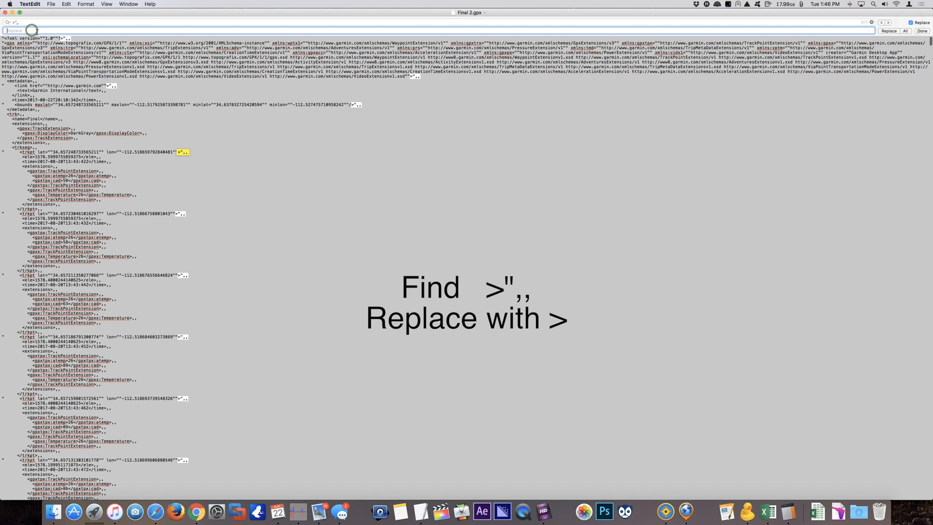
pyautogui.write('>')
pyautogui.click(905, 31)
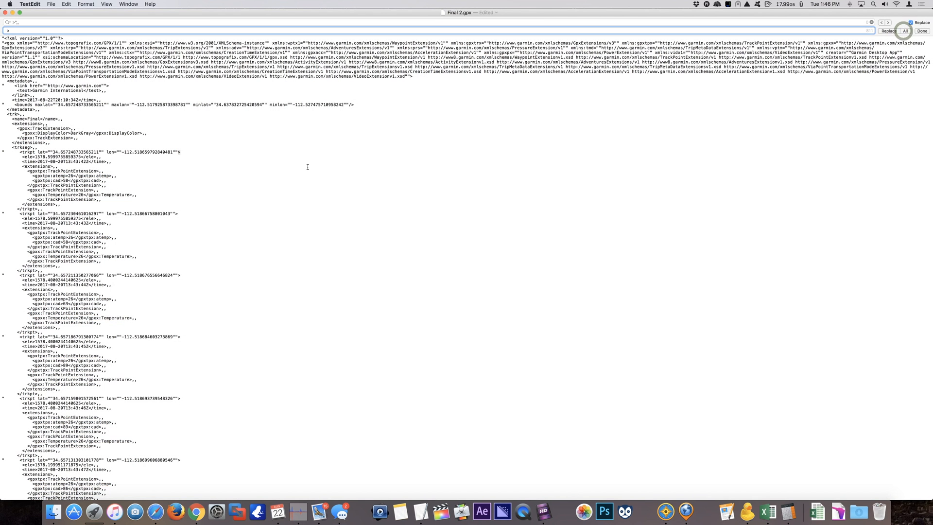
# Replace every occurrence of >,, with > throughout Final 2.gpx
pyautogui.click(180, 141)
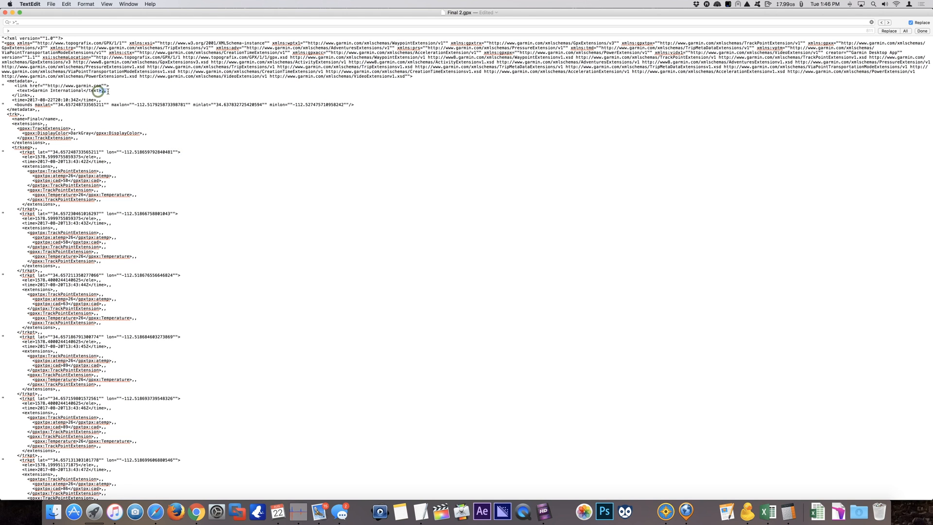
pyautogui.click(24, 22)
pyautogui.click(17, 22)
pyautogui.press('BackSpace')
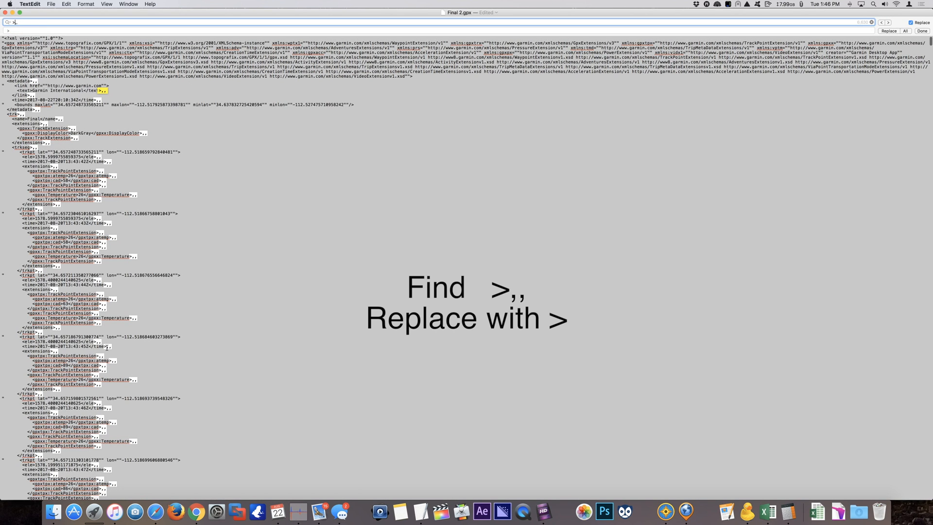
pyautogui.scroll(-20, 197, 307)
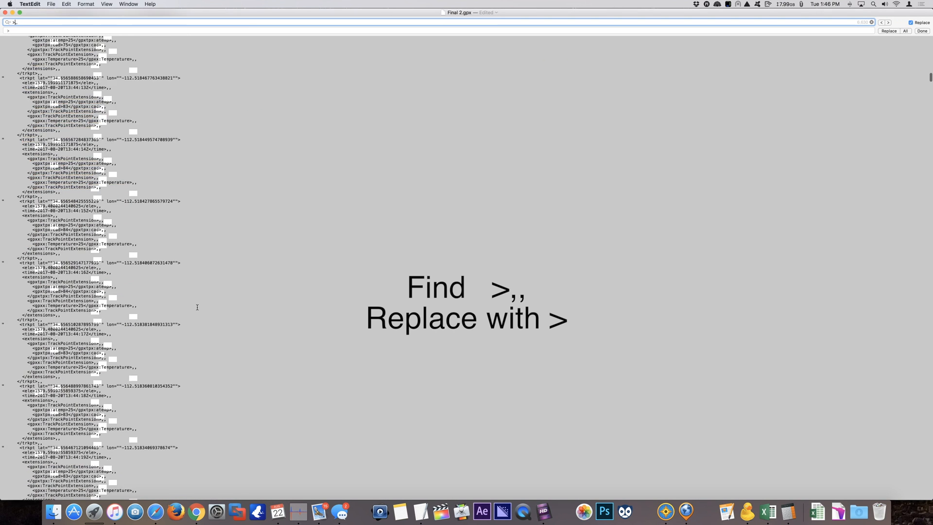
pyautogui.scroll(-15, 197, 307)
pyautogui.scroll(-20, 197, 307)
pyautogui.write(',,')
pyautogui.scroll(-15, 197, 307)
pyautogui.scroll(-10, 197, 307)
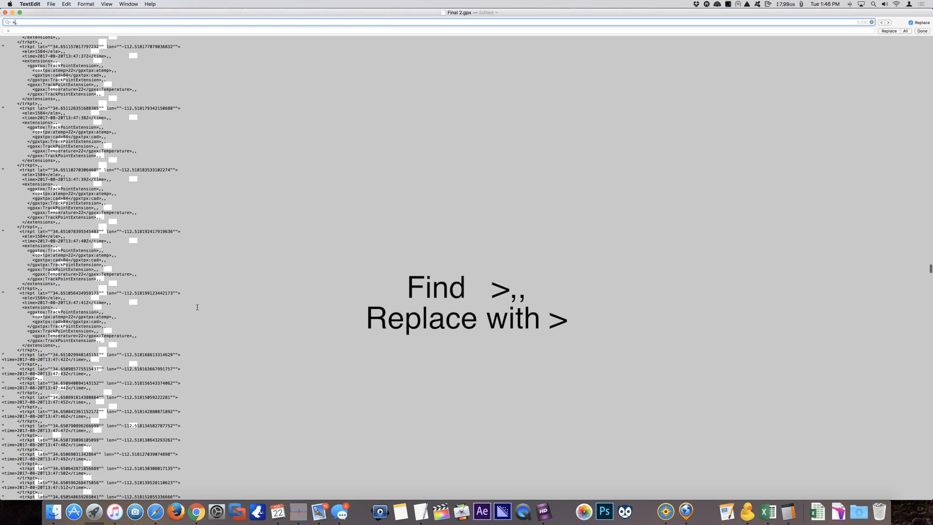
pyautogui.scroll(-5, 197, 307)
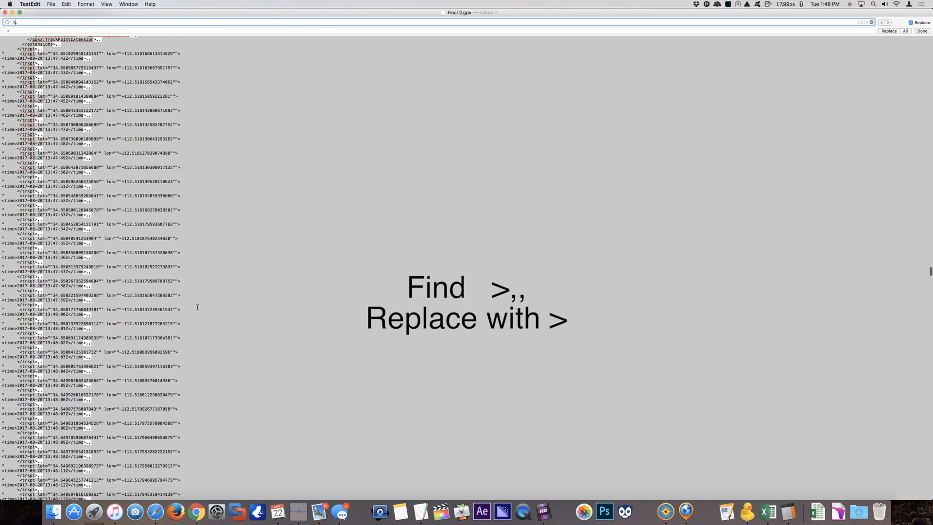
pyautogui.write(',,')
pyautogui.click(905, 32)
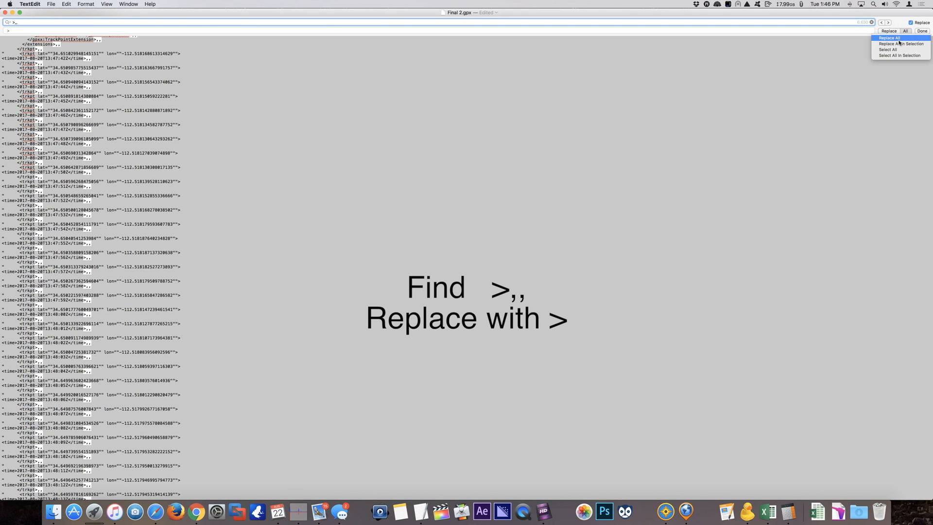
pyautogui.click(897, 39)
# Examine the track points throughout Final 2.gpx for leftover stray commas and quotation marks
pyautogui.scroll(-5, 110, 205)
pyautogui.click(110, 206)
pyautogui.scroll(-5, 110, 205)
pyautogui.scroll(-5, 110, 205)
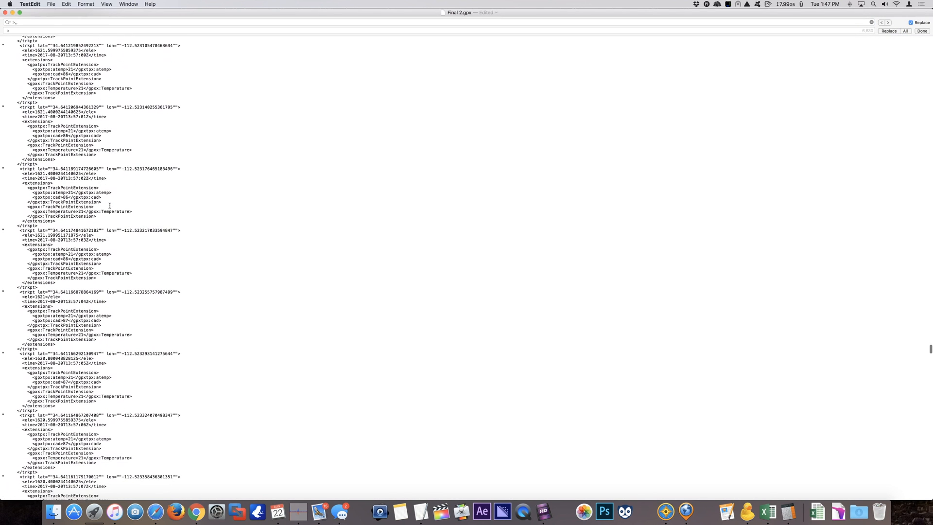
pyautogui.scroll(-20, 64, 302)
pyautogui.scroll(-20, 58, 358)
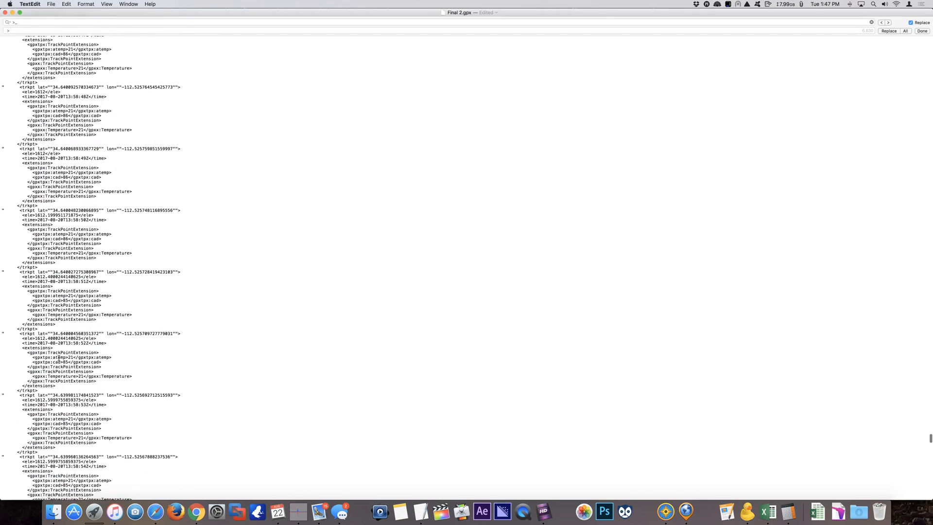
pyautogui.scroll(20, 58, 358)
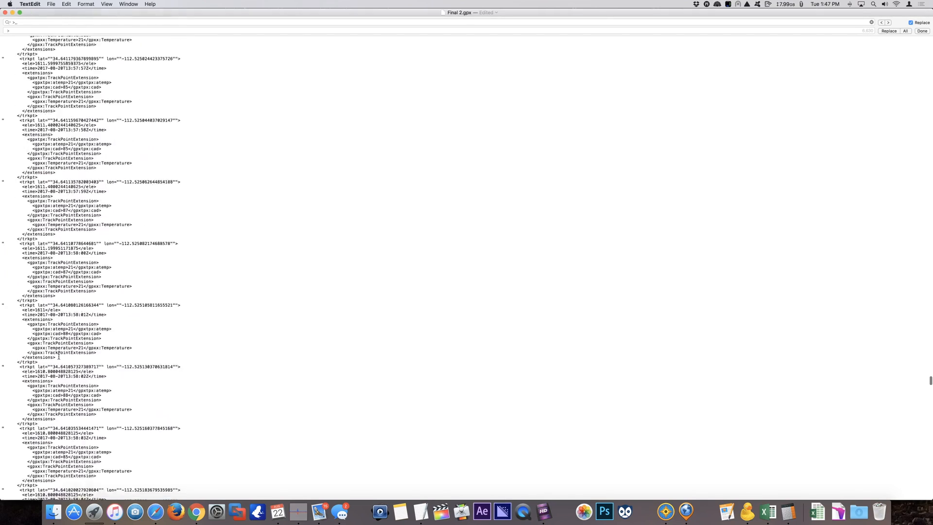
pyautogui.scroll(20, 59, 356)
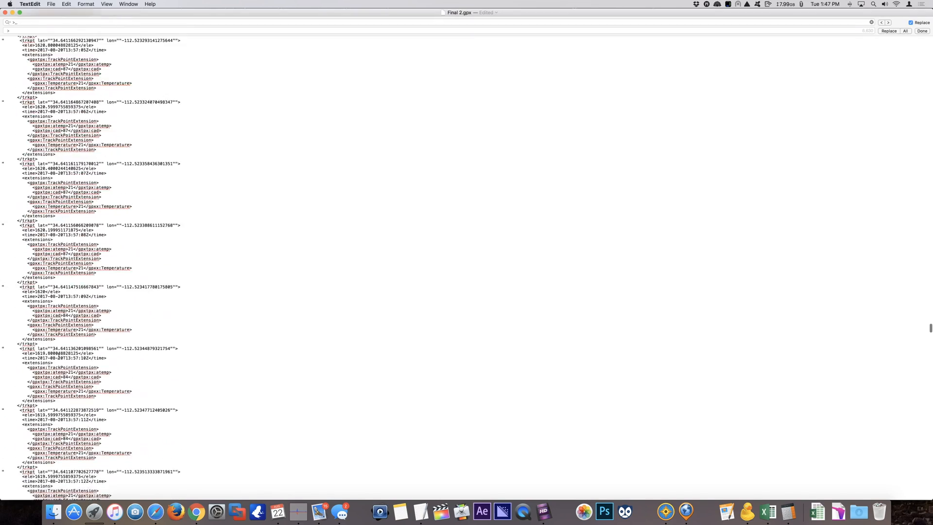
pyautogui.scroll(15, 59, 356)
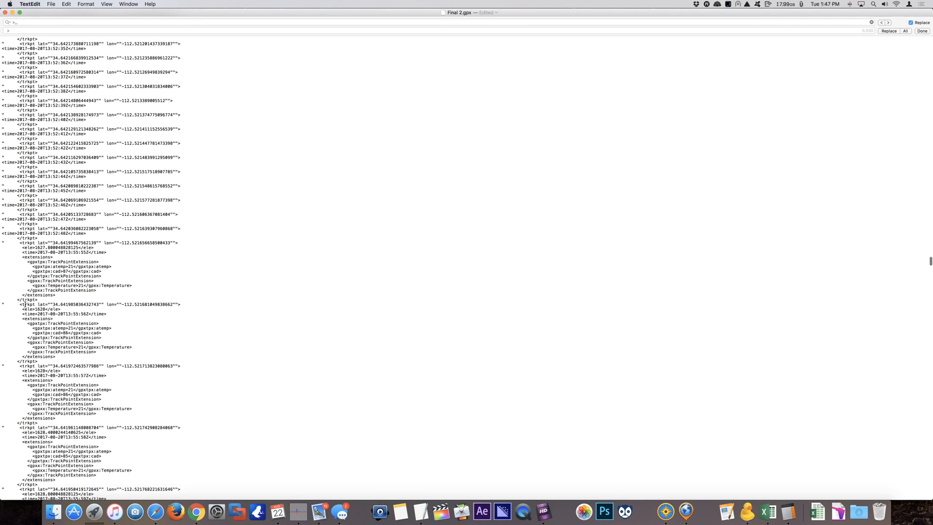
# Replace each quotation mark followed by spaces and < with only the spaces and < throughout Final 2.gpx
pyautogui.moveTo(21, 304); pyautogui.dragTo(8, 307)
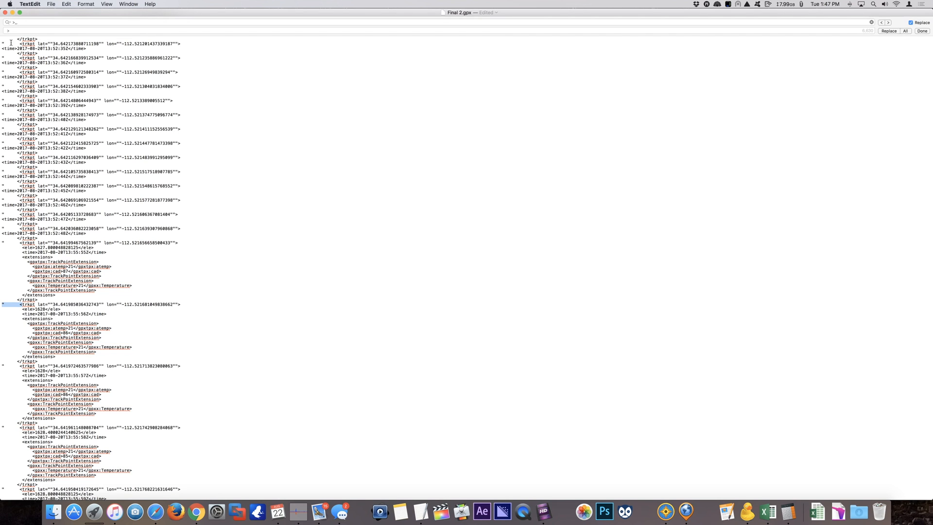
pyautogui.tripleClick(19, 22)
pyautogui.write('"      <')
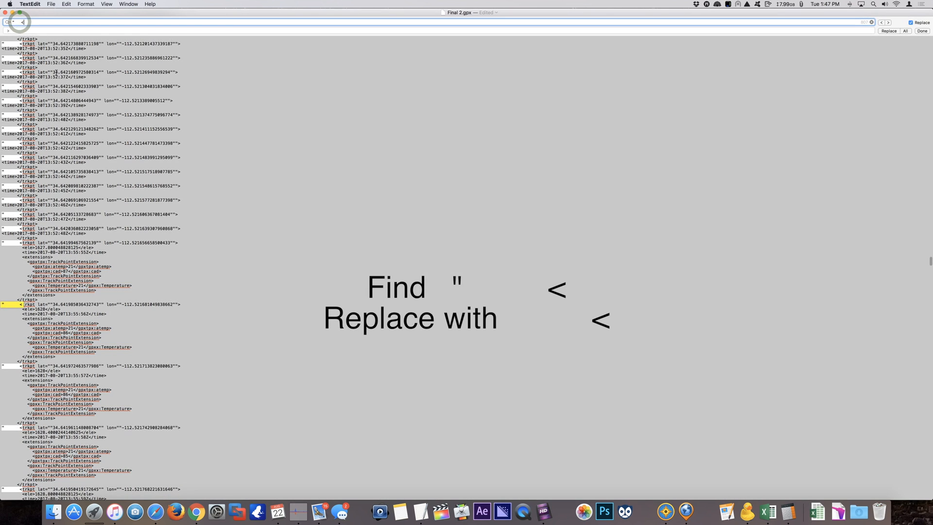
pyautogui.click(17, 31)
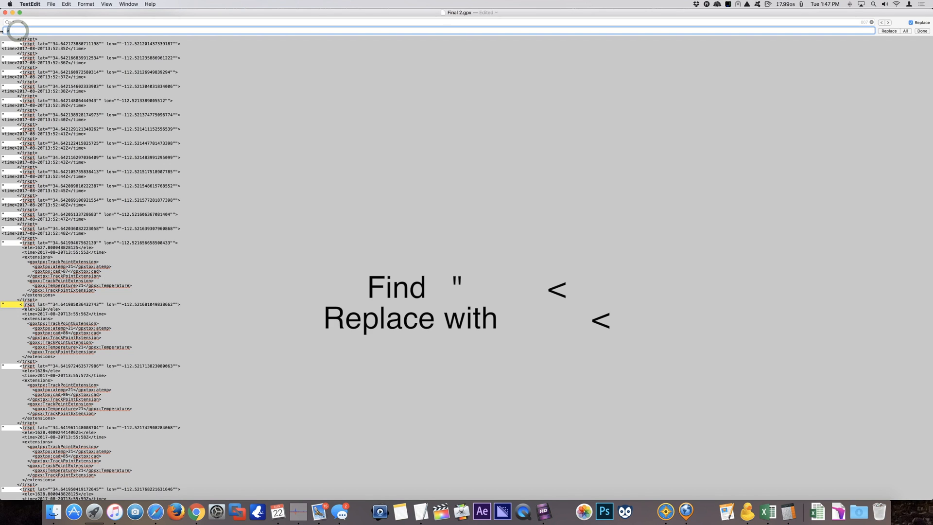
pyautogui.press('BackSpace')
pyautogui.write('<')
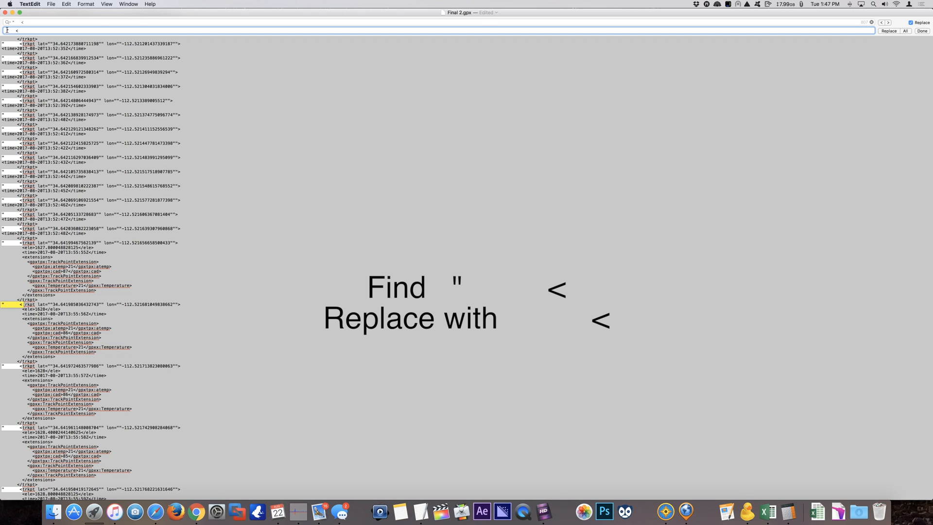